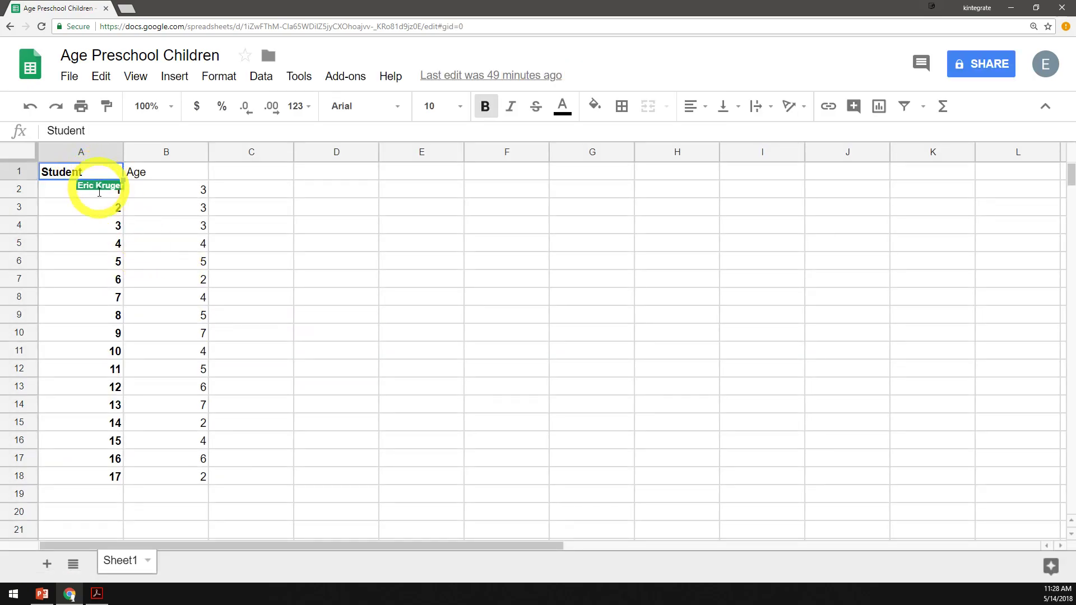
drag(119, 193, 118, 477)
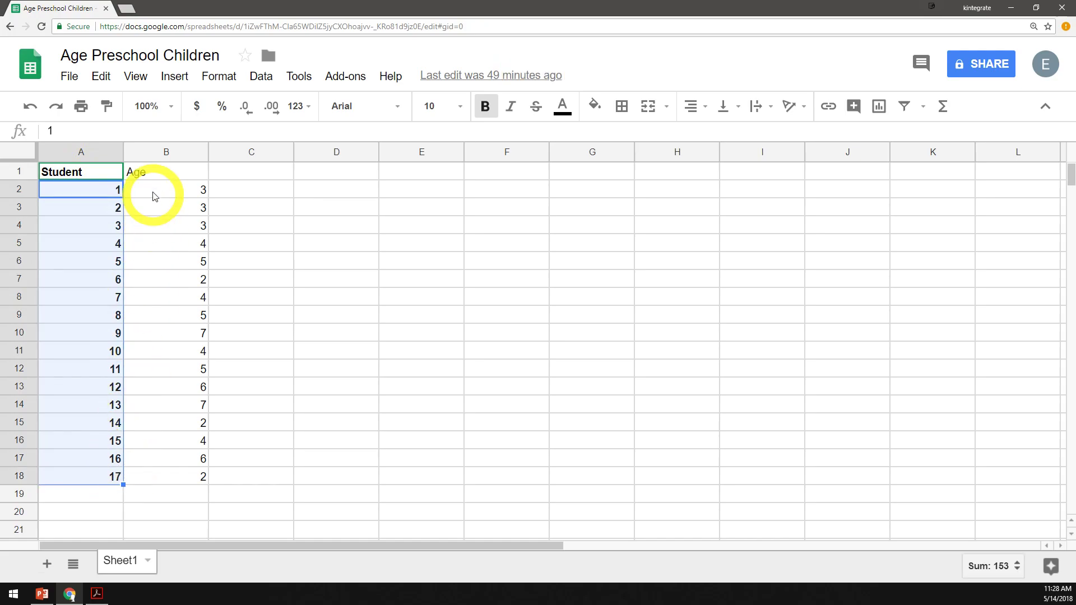
click(150, 173)
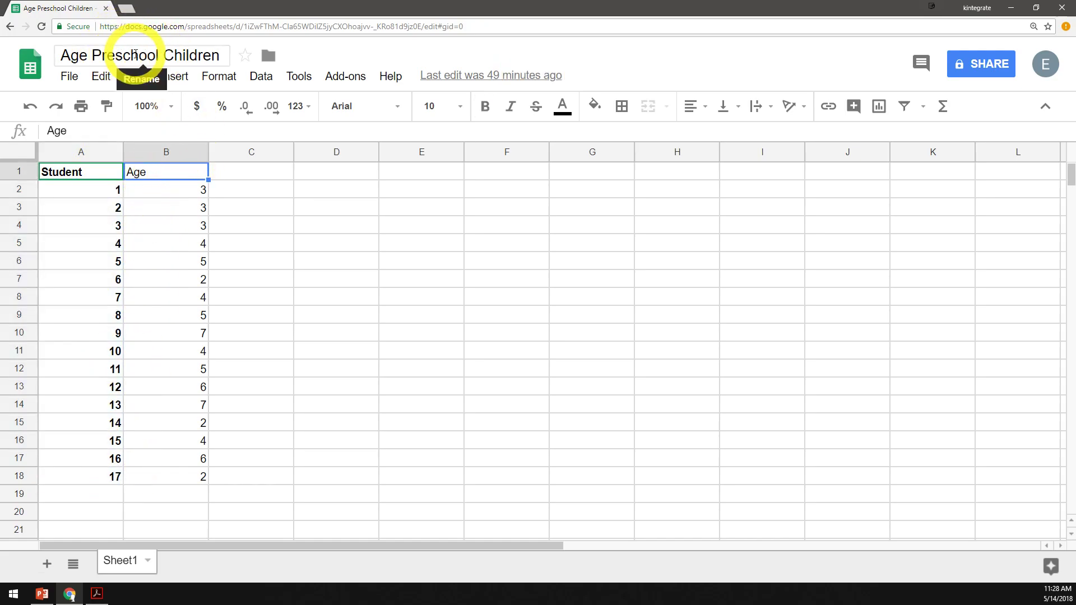
click(187, 195)
drag(187, 195, 192, 427)
click(187, 404)
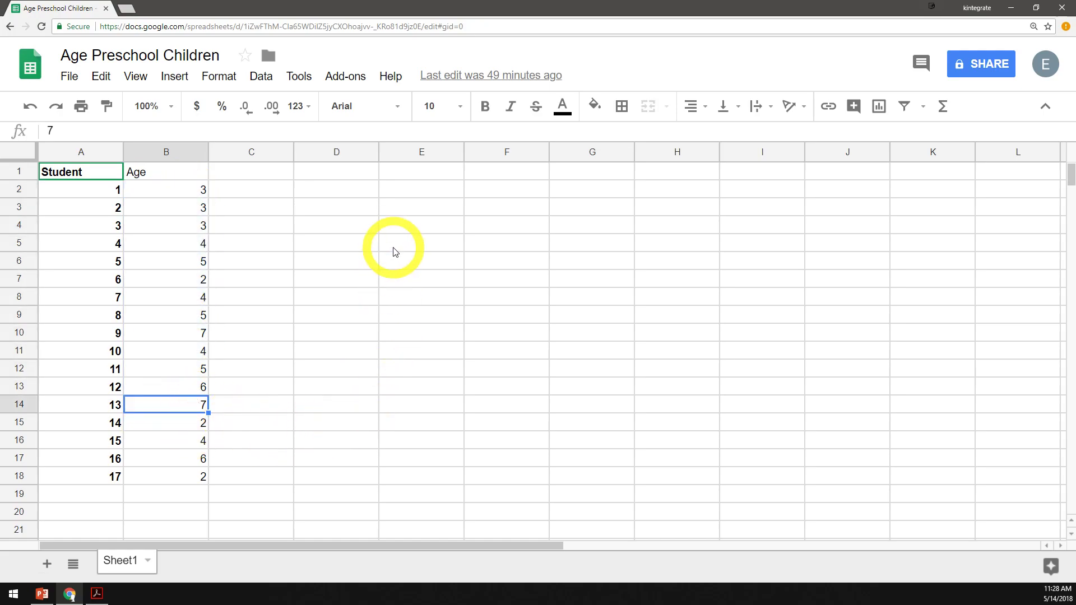
Rename the spreadsheet file to "Age Children"
double_click(124, 56)
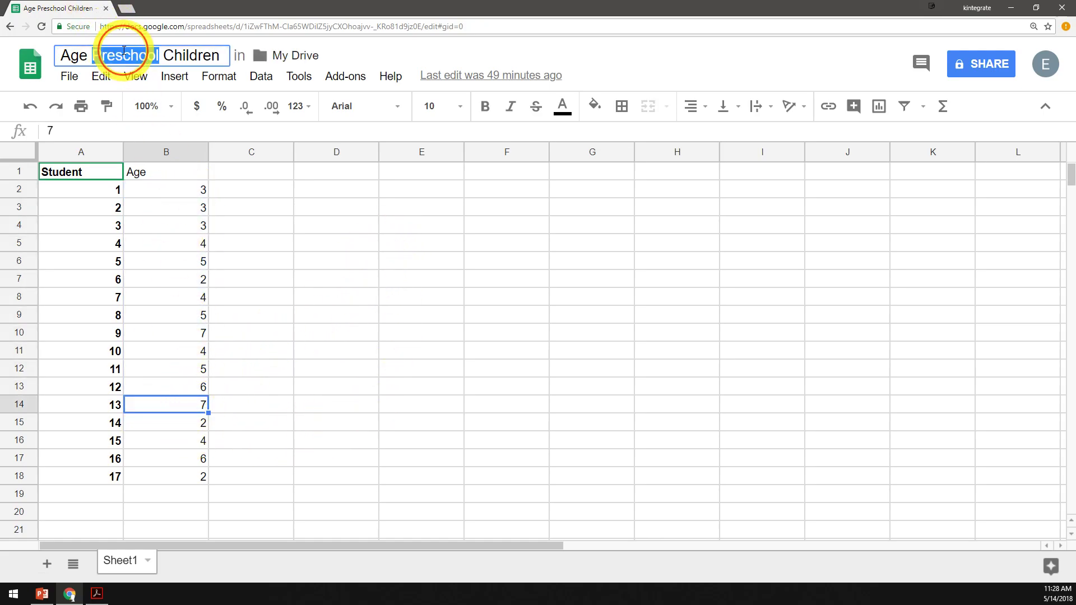
key(BackSpace)
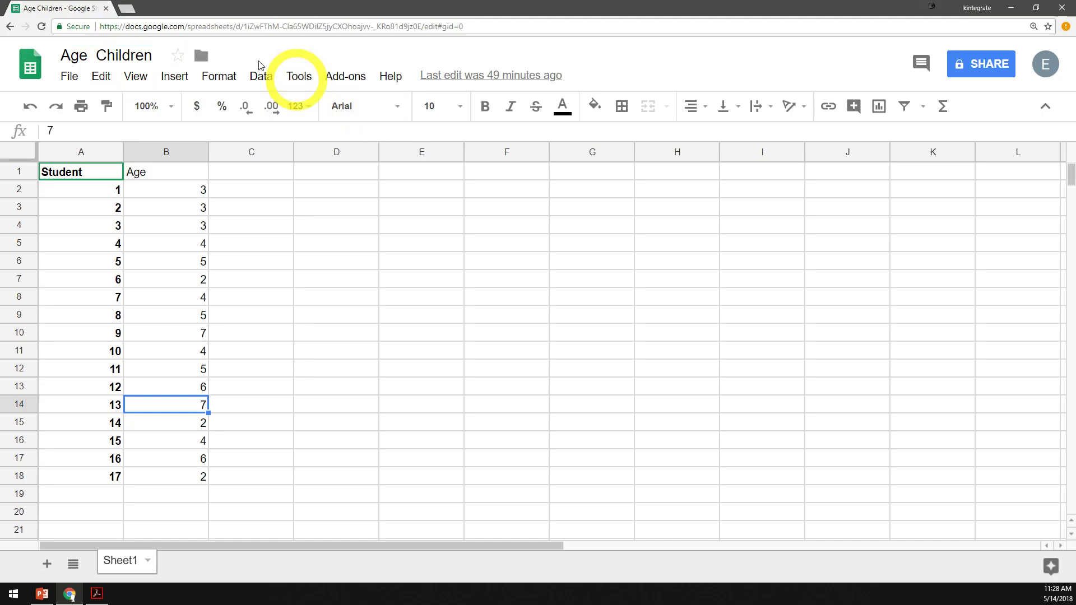
click(100, 75)
click(97, 58)
key(BackSpace)
drag(147, 55, 58, 55)
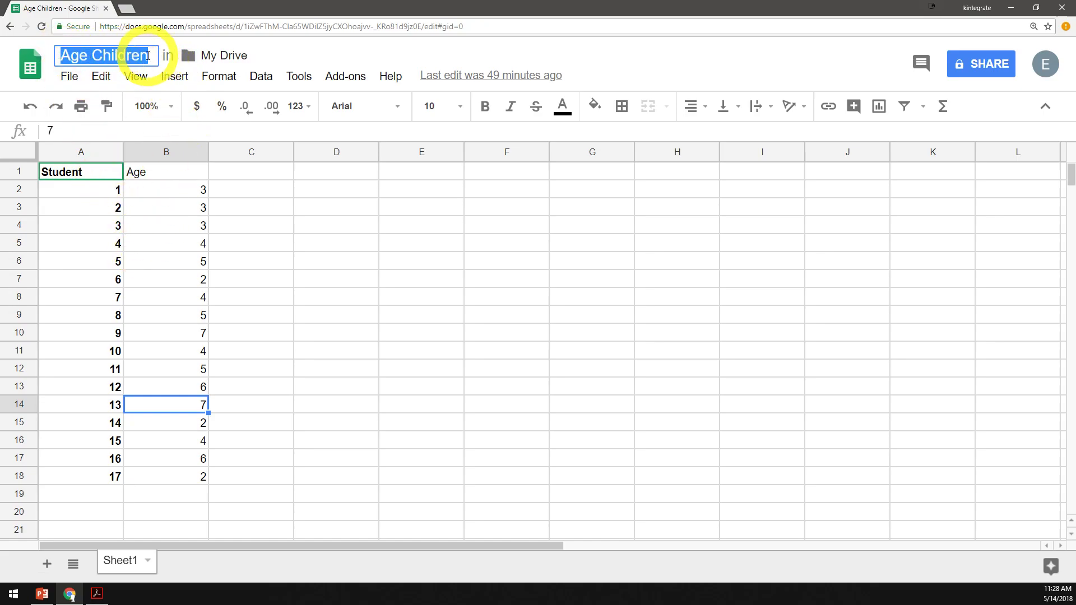
click(341, 350)
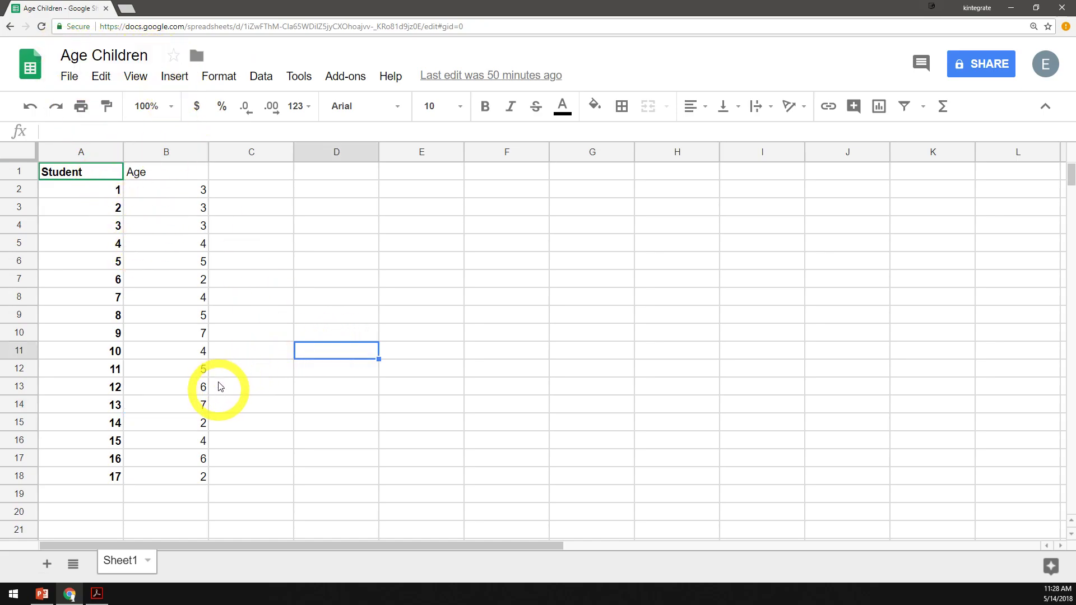
click(197, 189)
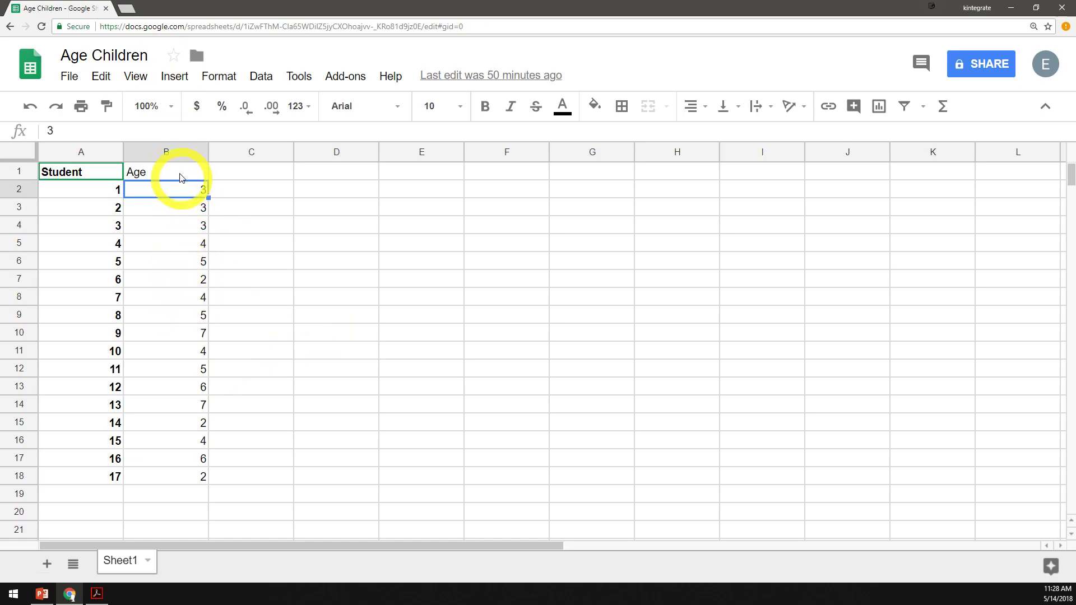
click(177, 171)
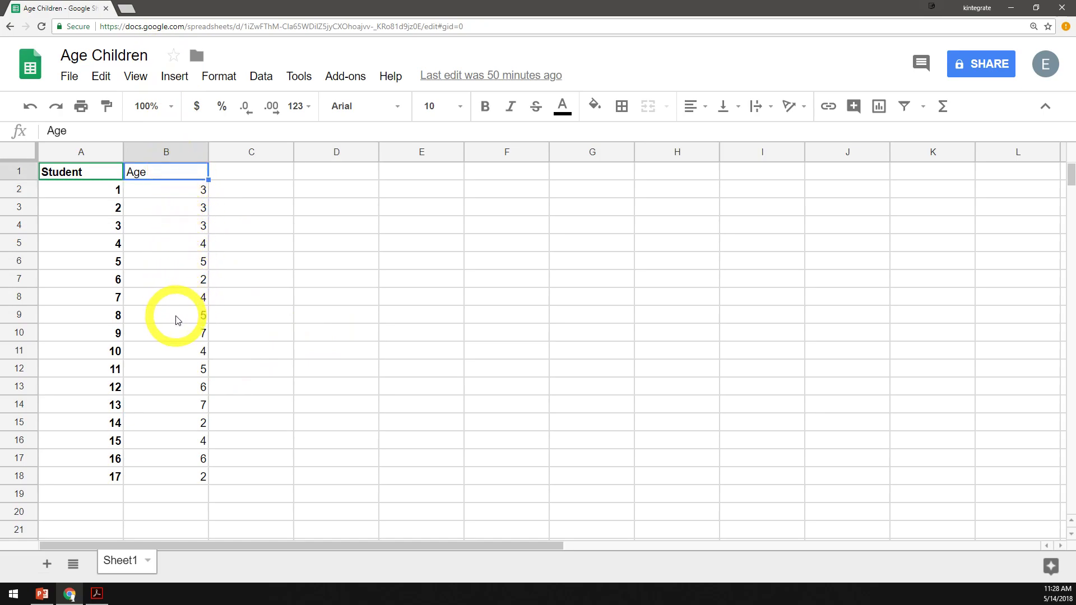
key(ctrl+v)
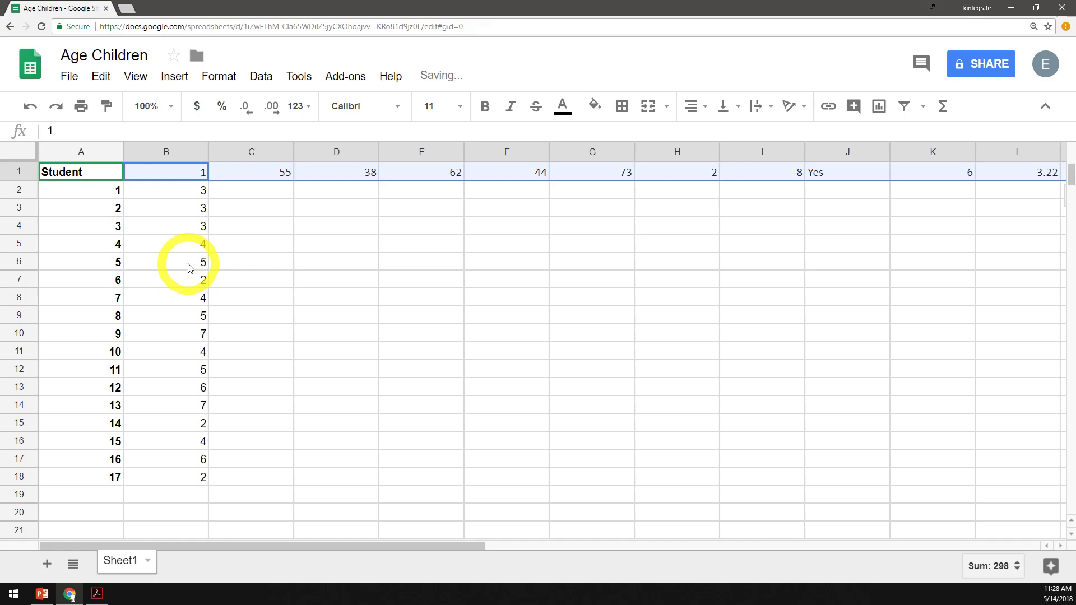
key(ctrl+z)
Make the "Age" header in cell B1 bold
click(166, 174)
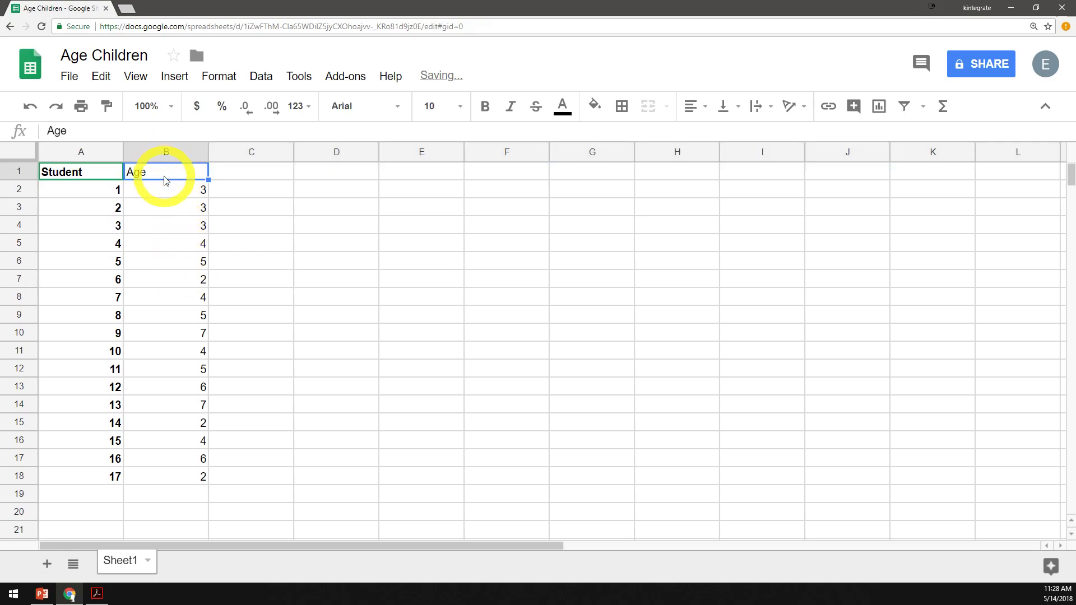
click(168, 177)
key(ctrl+b)
click(223, 235)
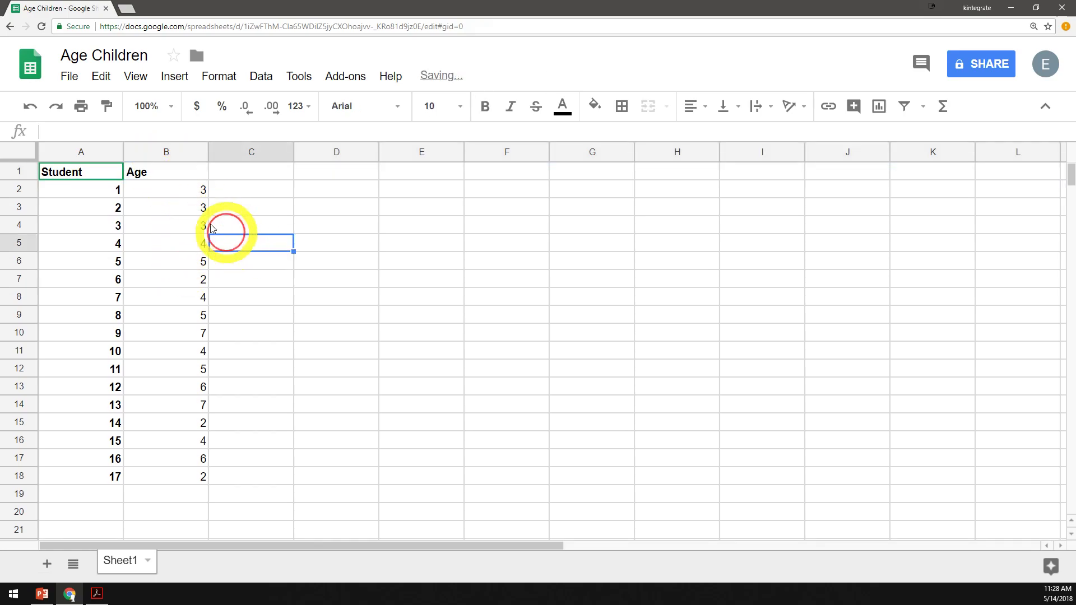
Select cell B19, browse the full online list of spreadsheet functions, and return to the sheet
click(164, 493)
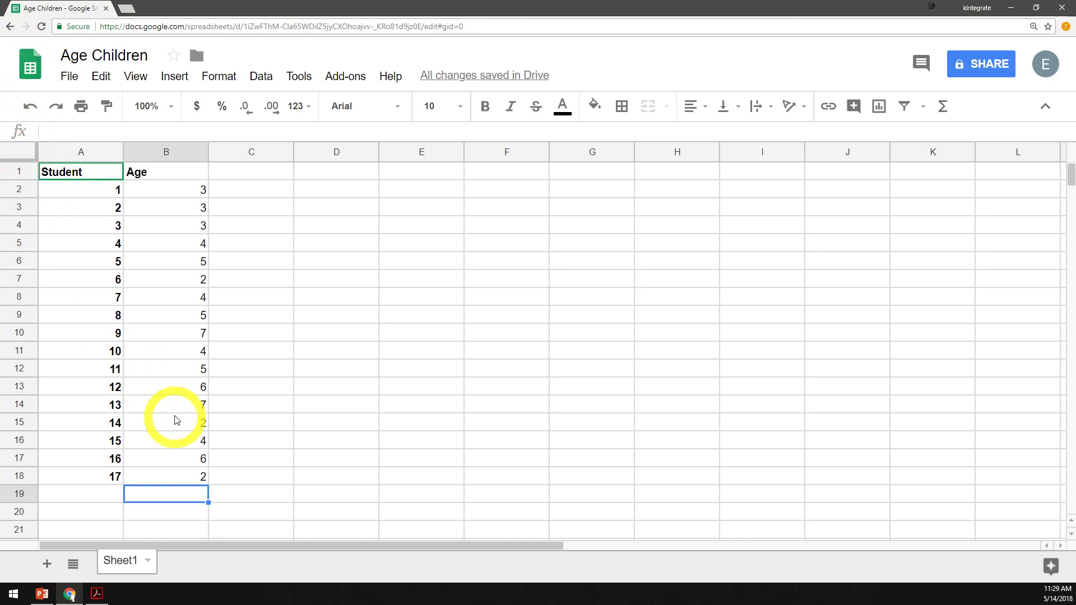
click(942, 109)
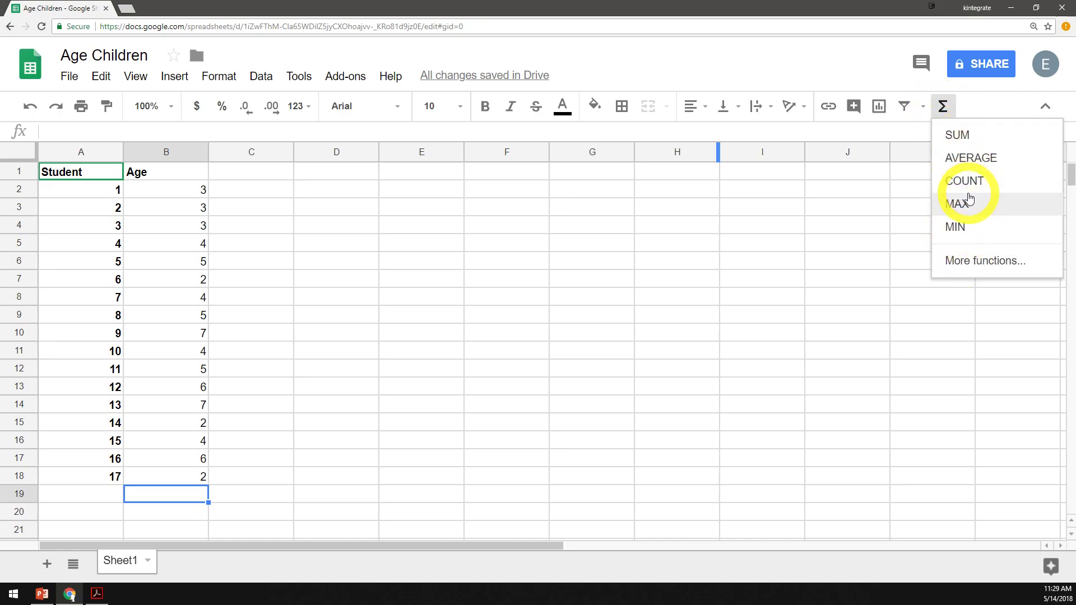
click(980, 263)
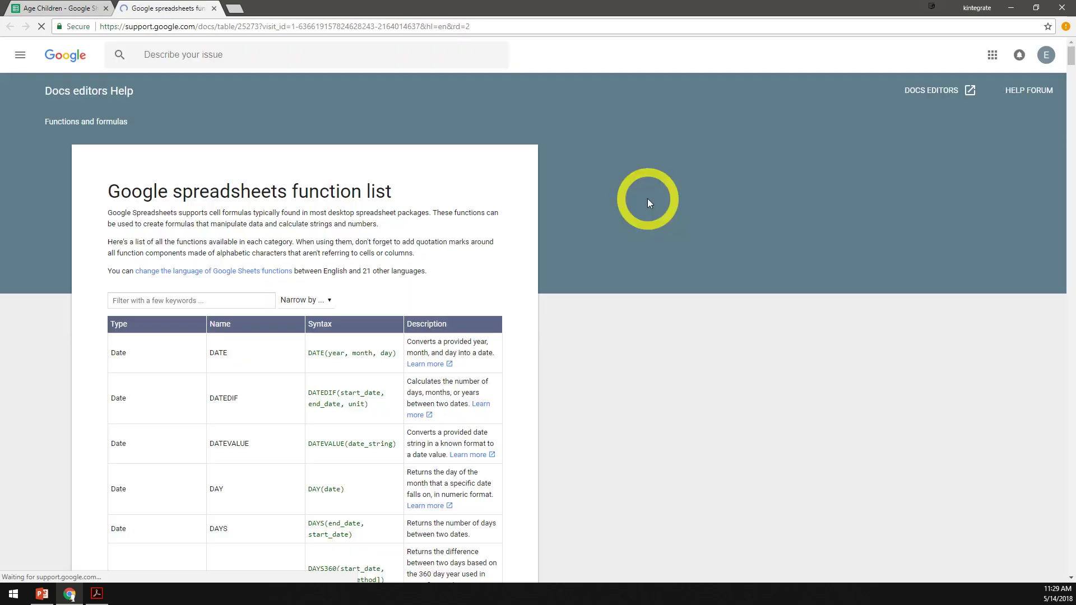
scroll(156, 247, down, 20)
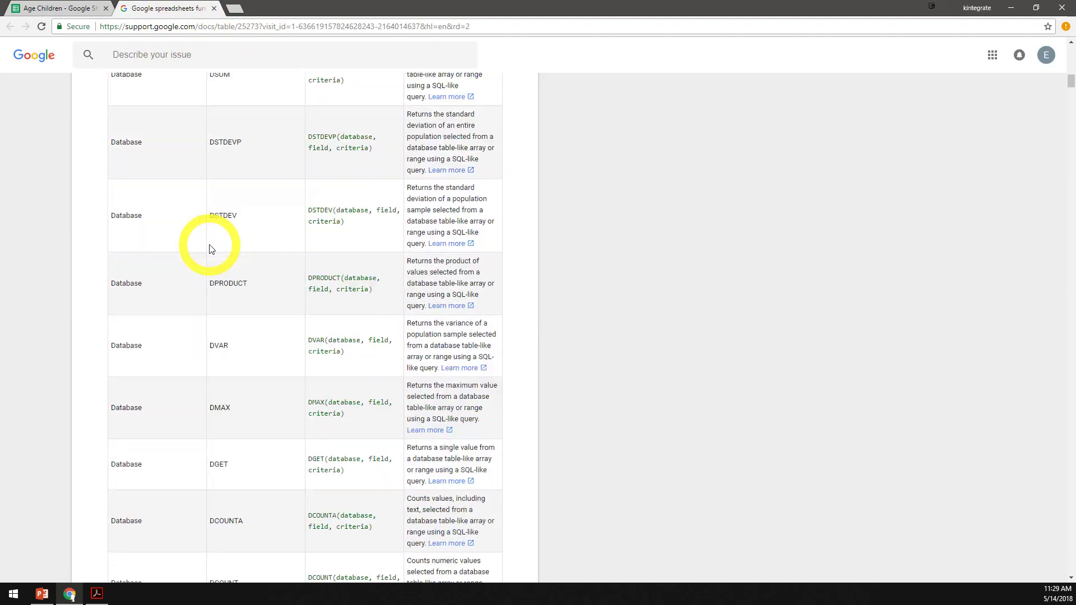
scroll(206, 243, up, 10)
scroll(207, 244, up, 6)
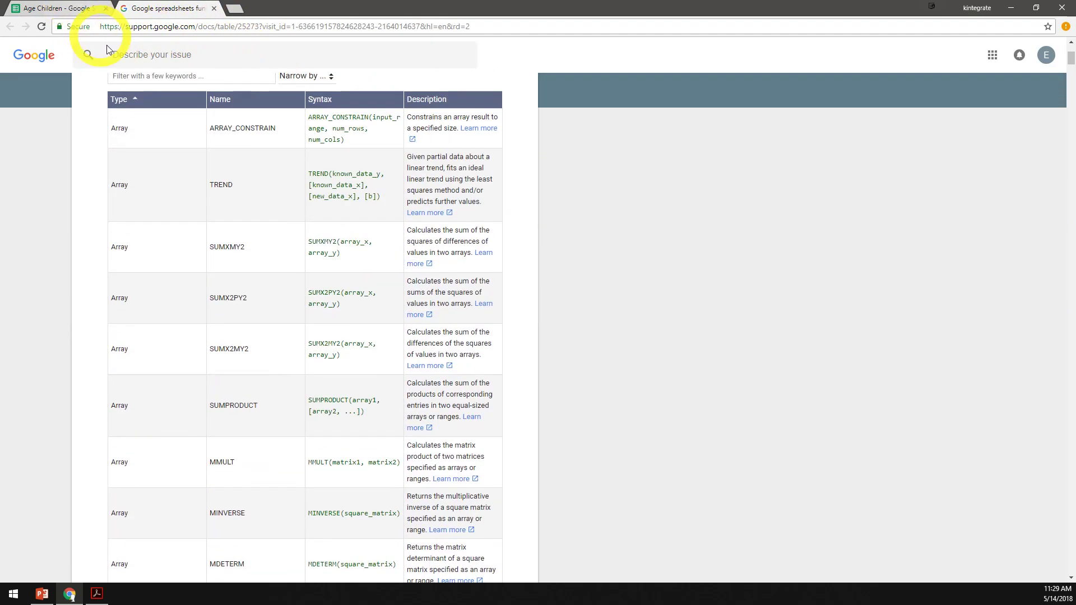
click(90, 9)
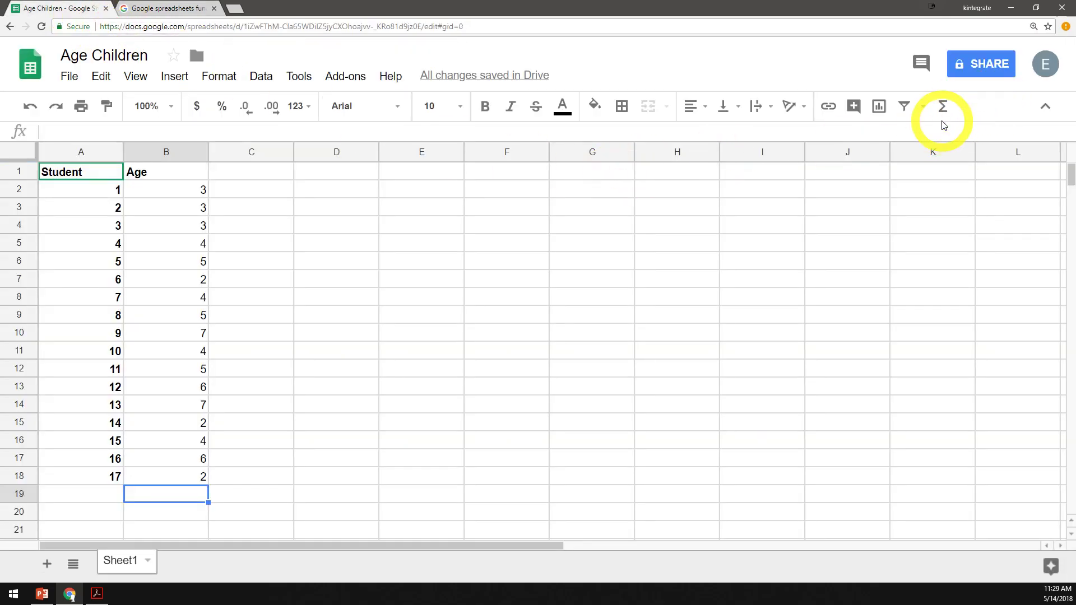
Calculate the average of the ages in B2:B18 in cell B19 with the AVERAGE function
click(943, 106)
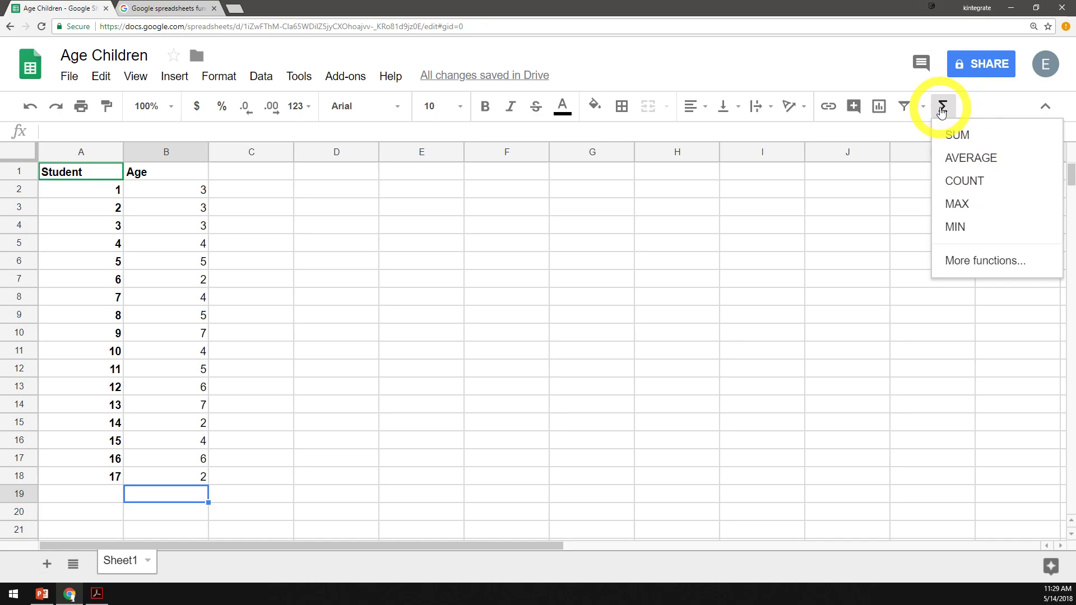
click(960, 158)
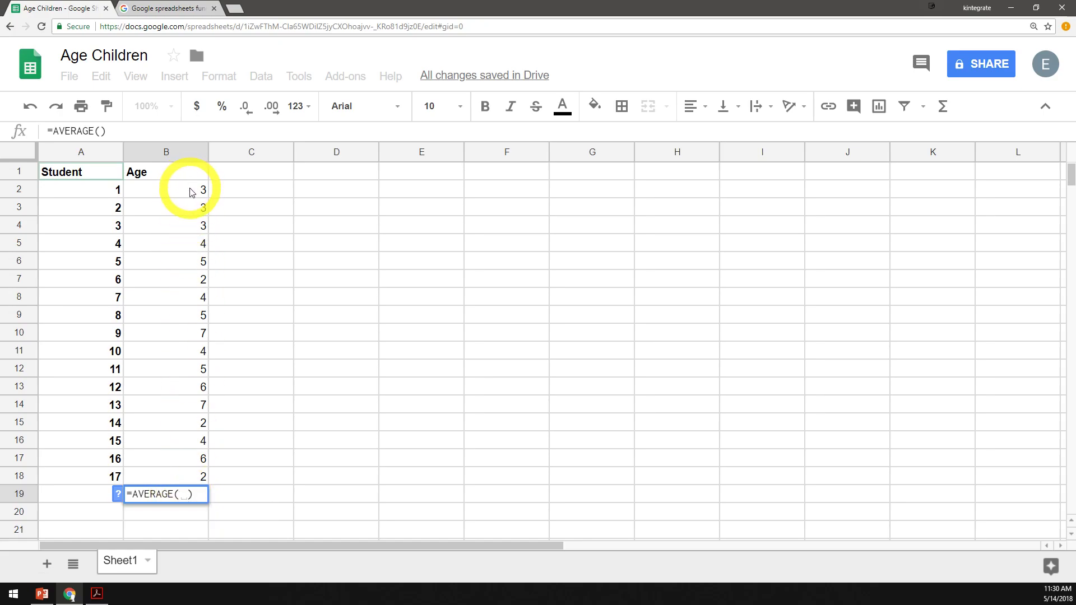
drag(190, 193, 186, 475)
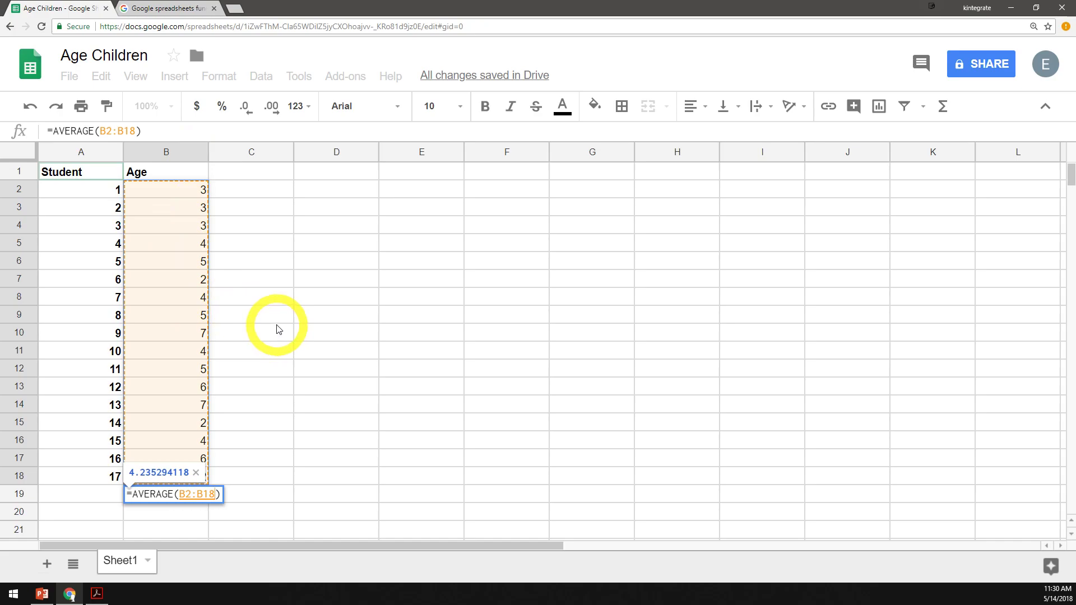
key(Return)
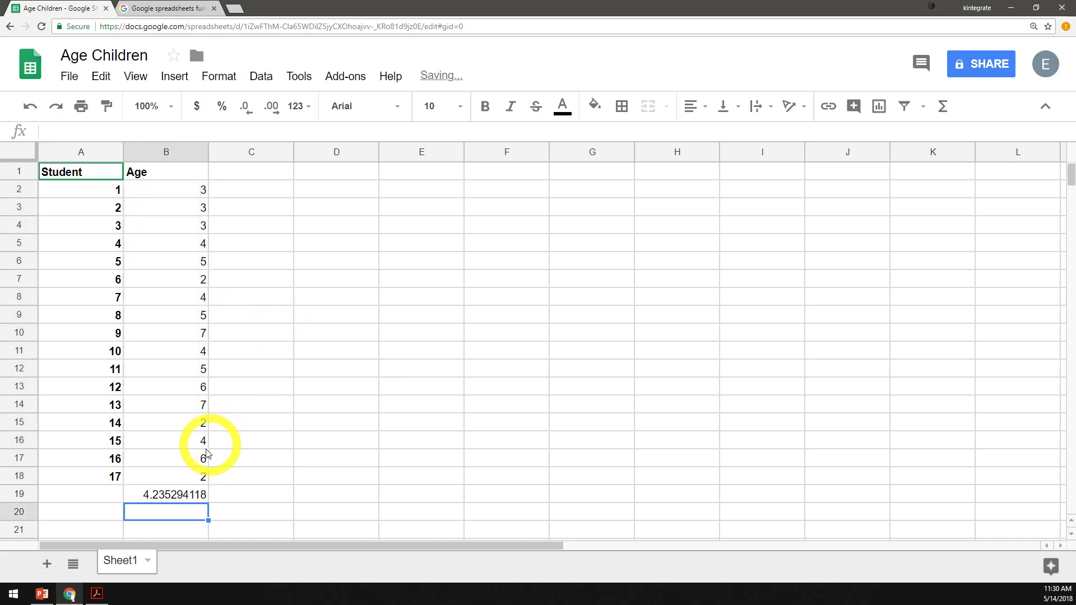
Reduce the average in cell B19 to two decimal places
click(154, 498)
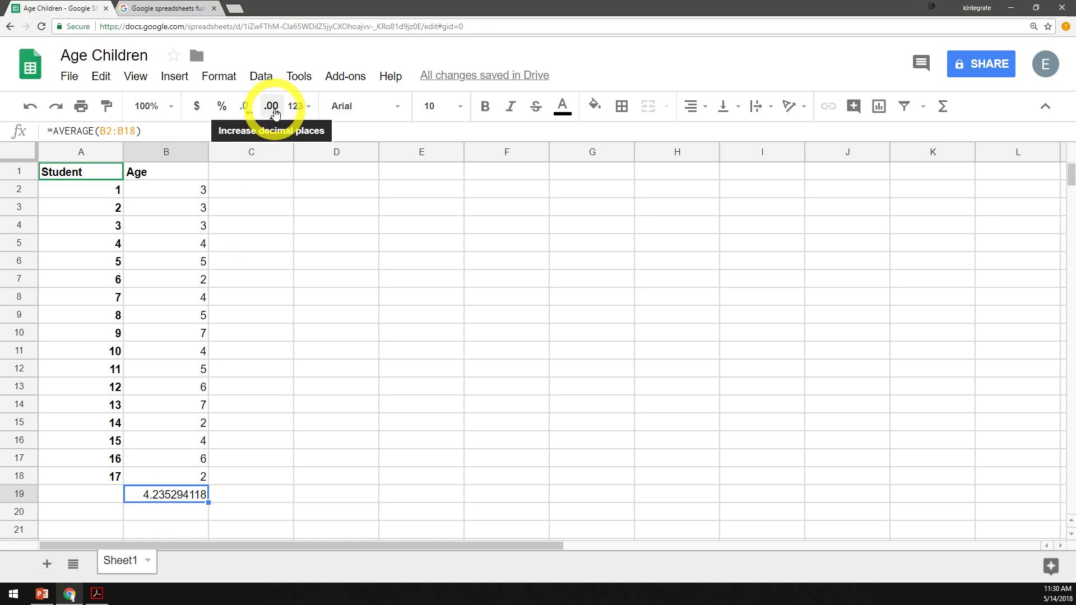
click(246, 111)
click(245, 112)
click(245, 112)
click(246, 111)
click(246, 112)
click(246, 111)
click(246, 112)
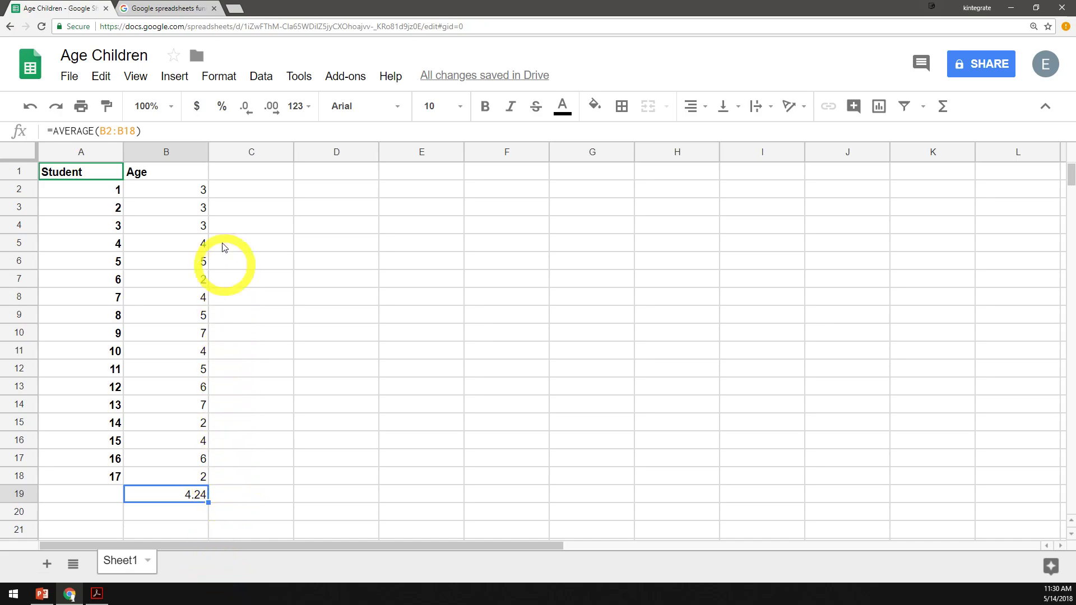
Examine the AVERAGE formula and its cell range in B19 without changing it
double_click(188, 494)
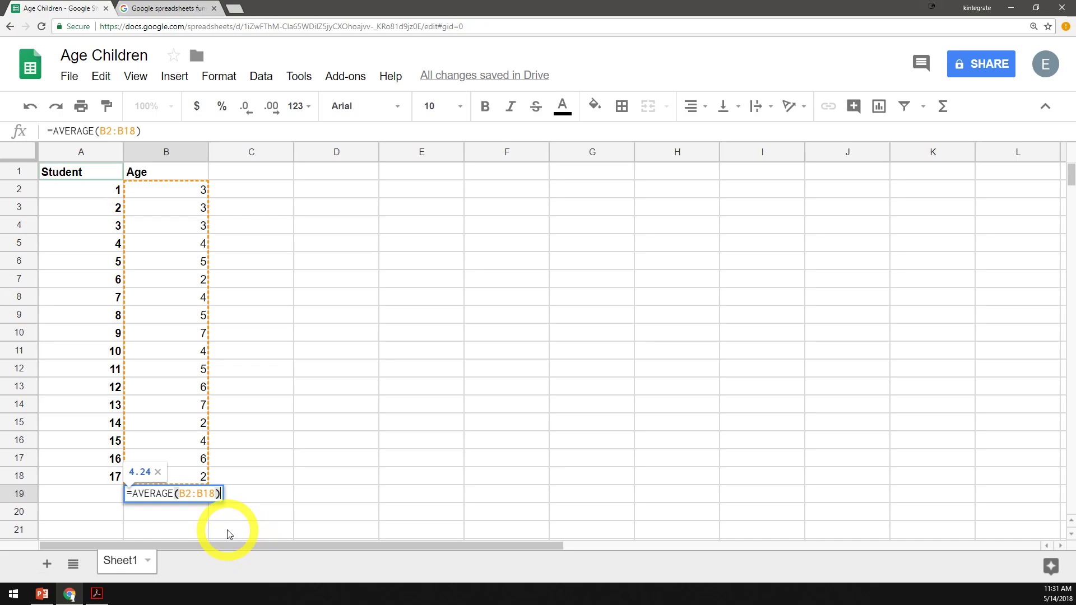
key(Escape)
click(246, 497)
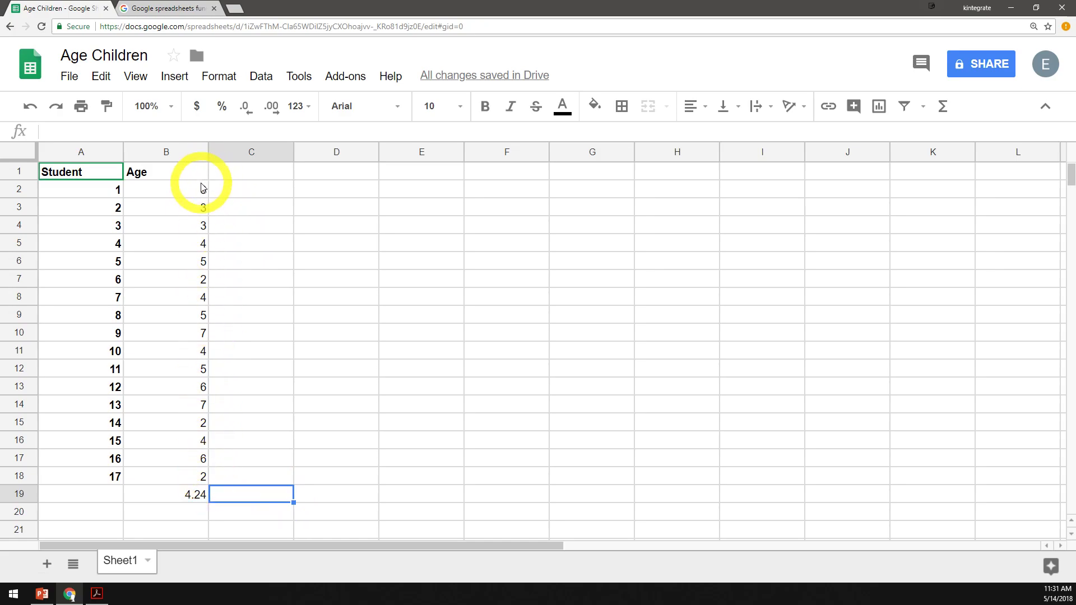
click(247, 463)
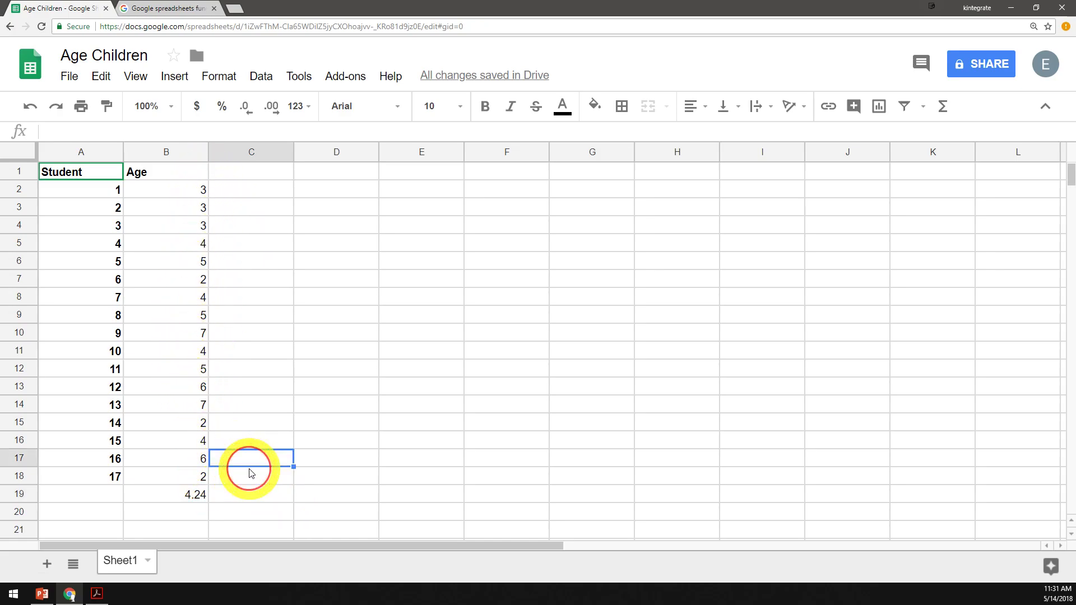
click(250, 480)
click(252, 494)
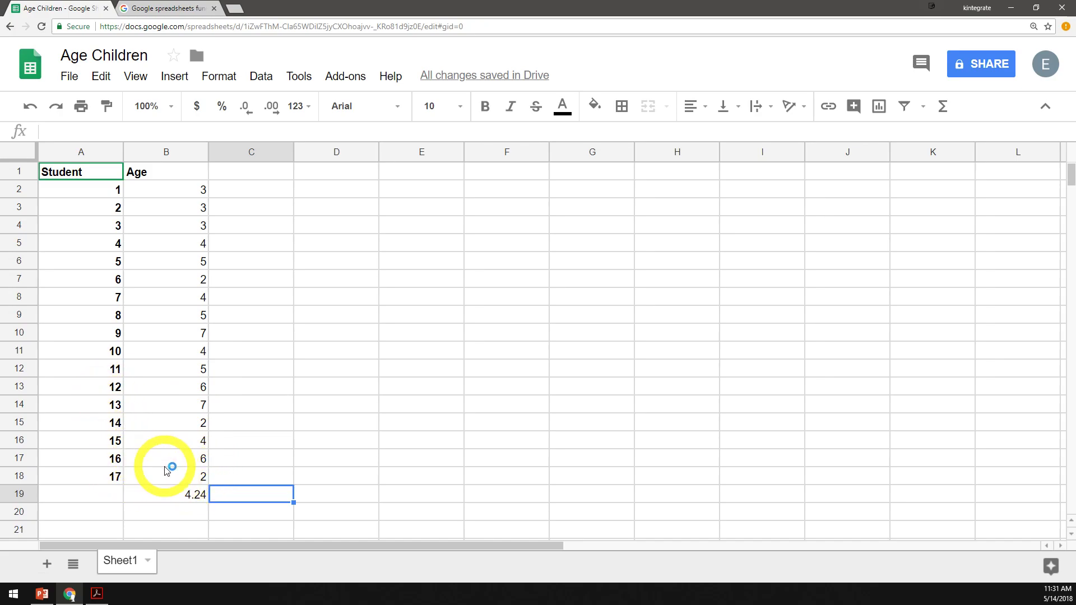
click(180, 488)
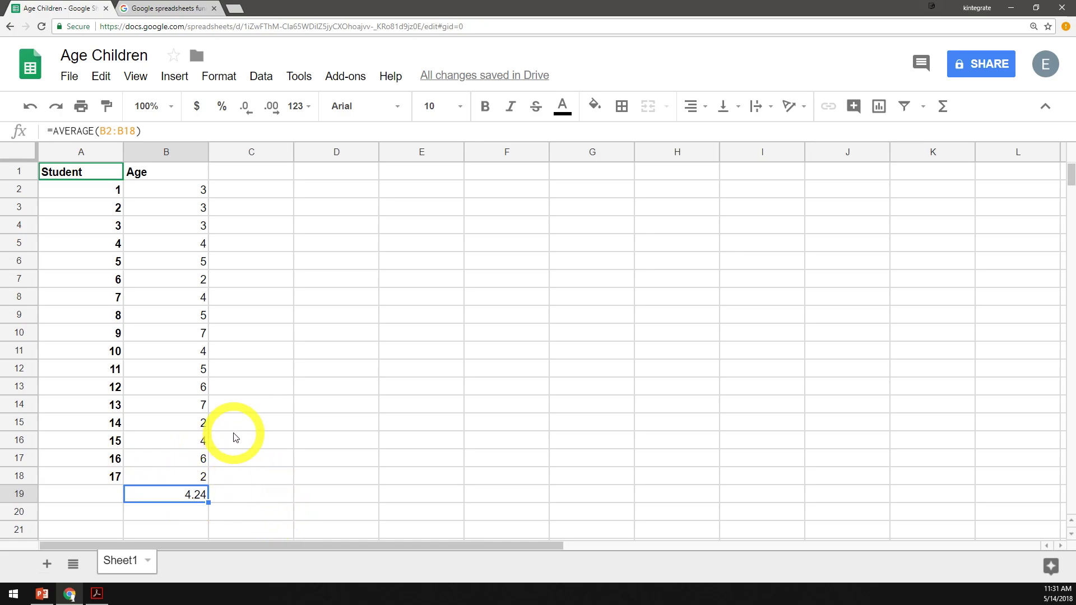
click(190, 515)
click(206, 496)
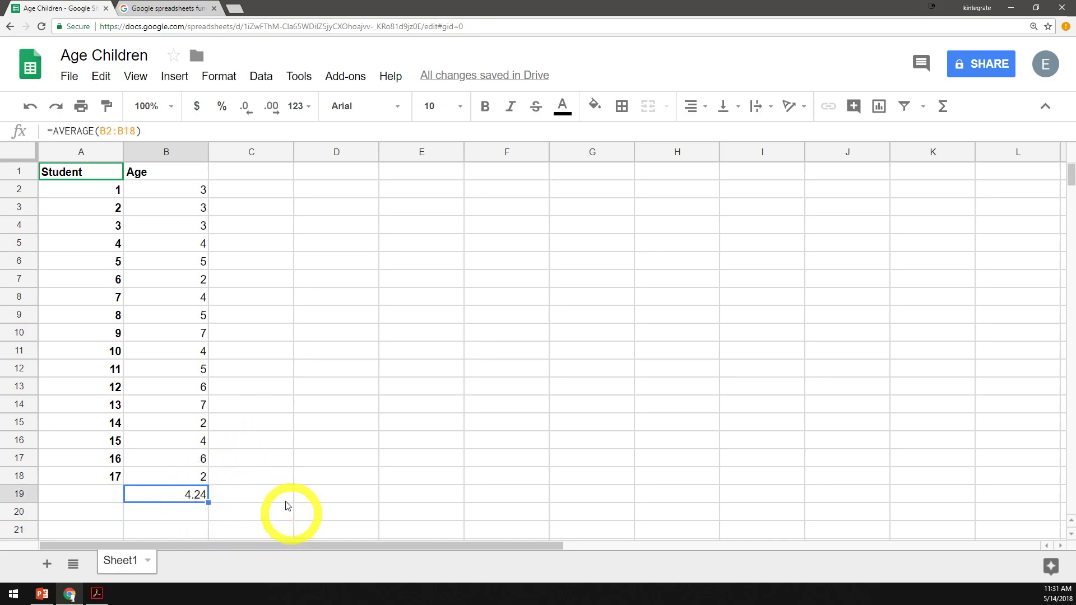
Enter an AVERAGE formula in cell B21 that covers the ages in B2:B18
scroll(286, 499, down, 2)
click(187, 394)
click(205, 407)
scroll(319, 455, up, 2)
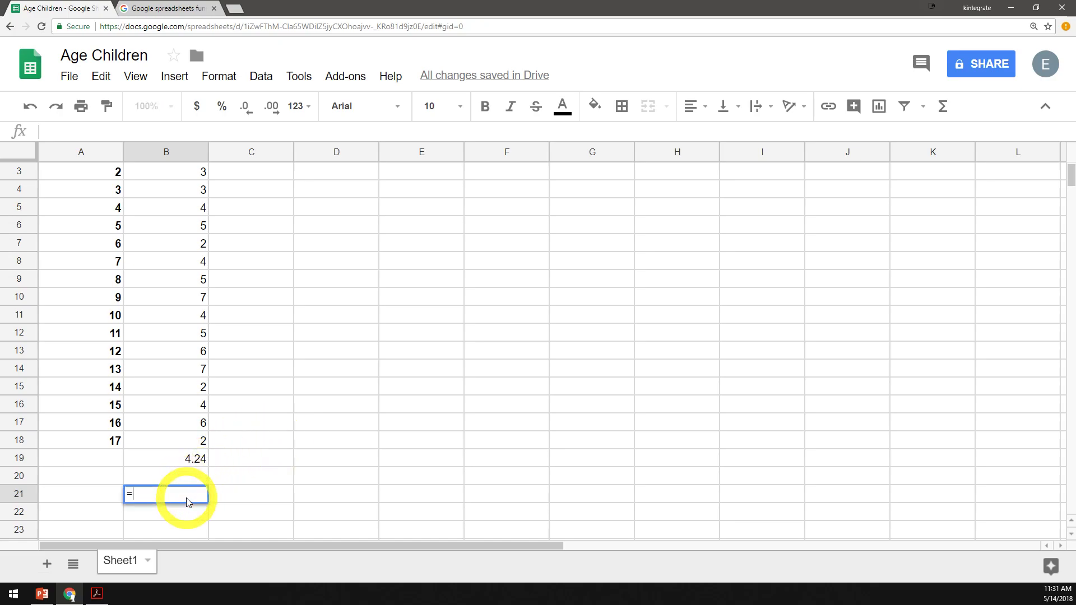
text(=)
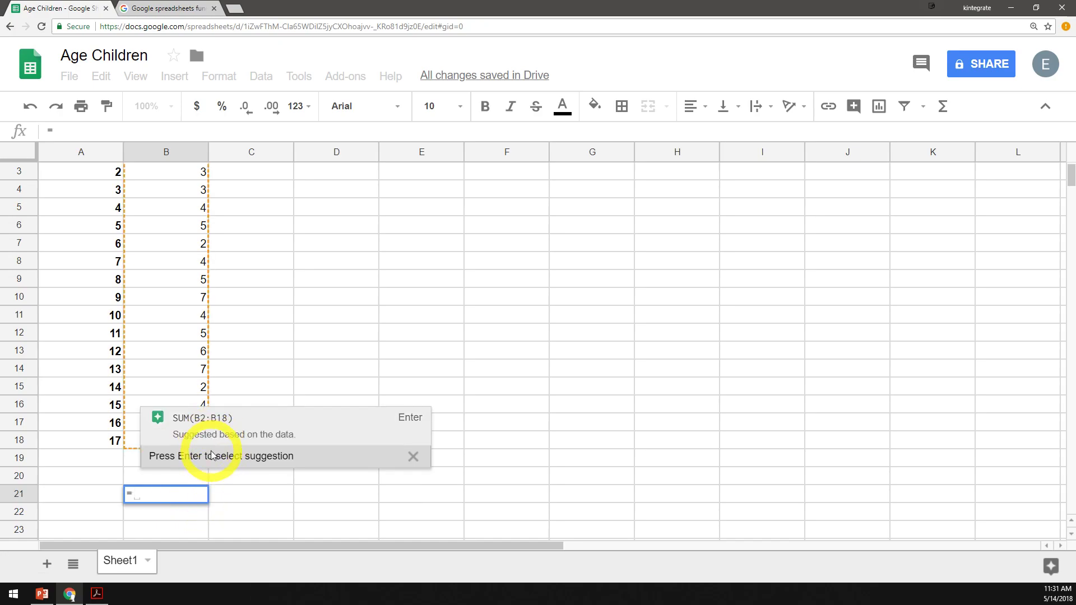
click(165, 498)
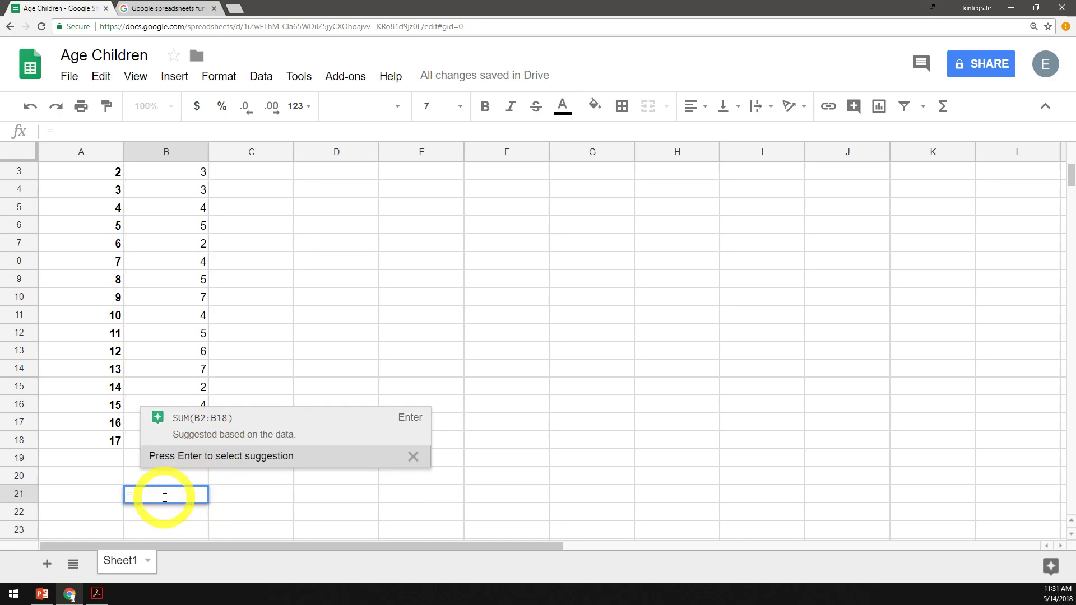
text(av)
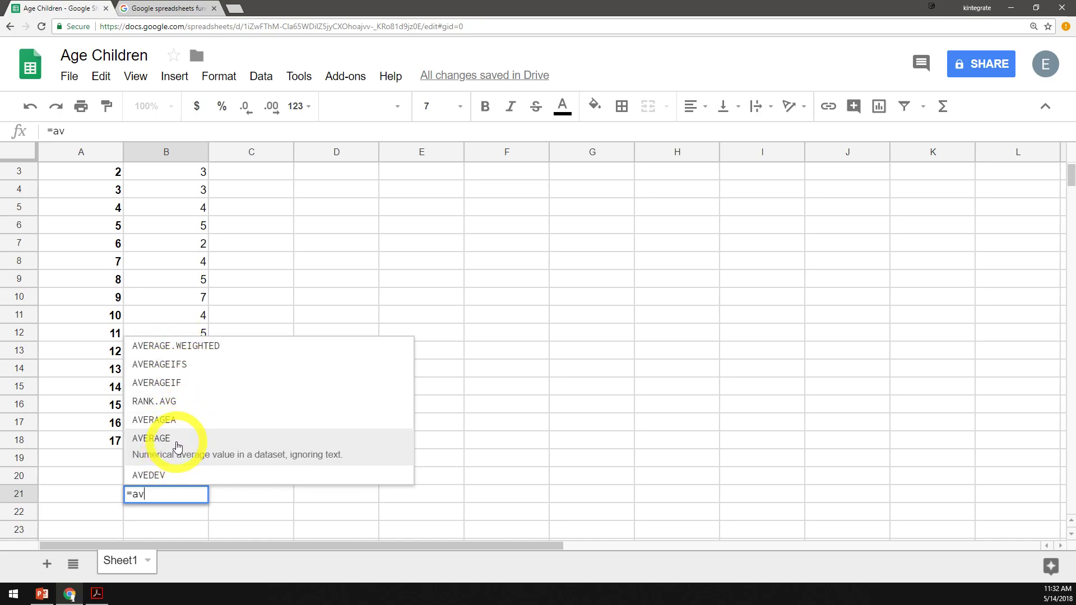
click(177, 445)
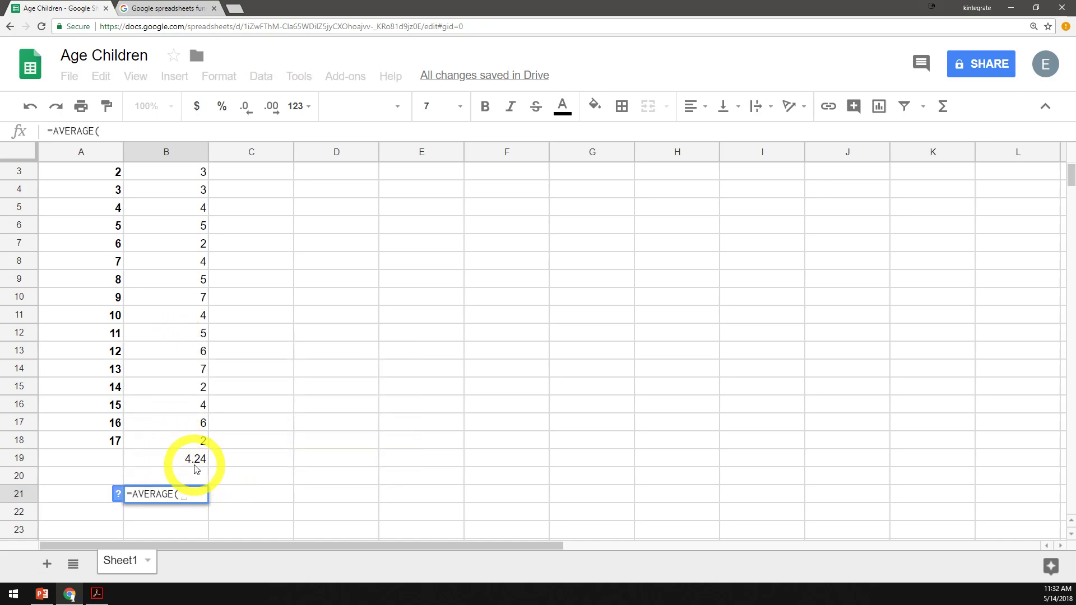
drag(188, 448, 190, 192)
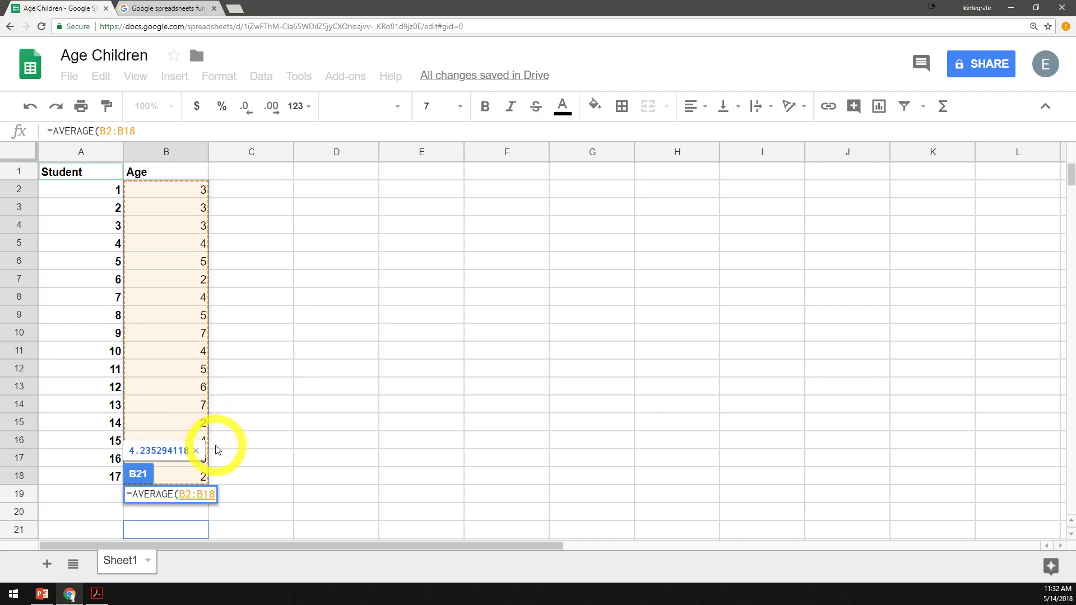
key(Return)
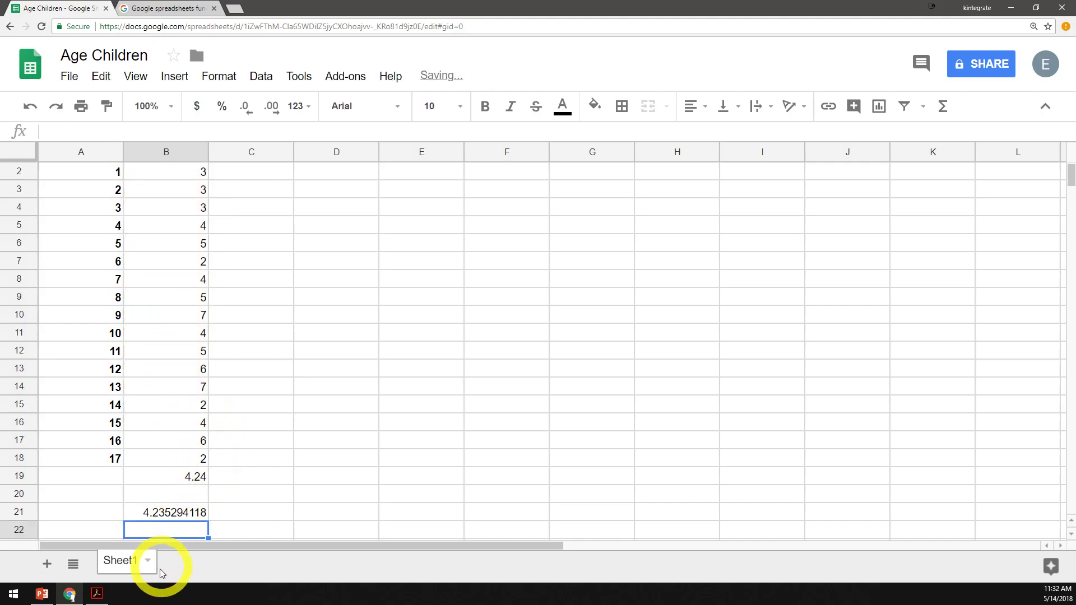
Clear the average from cell B21 and undo the deletion
click(158, 513)
key(Delete)
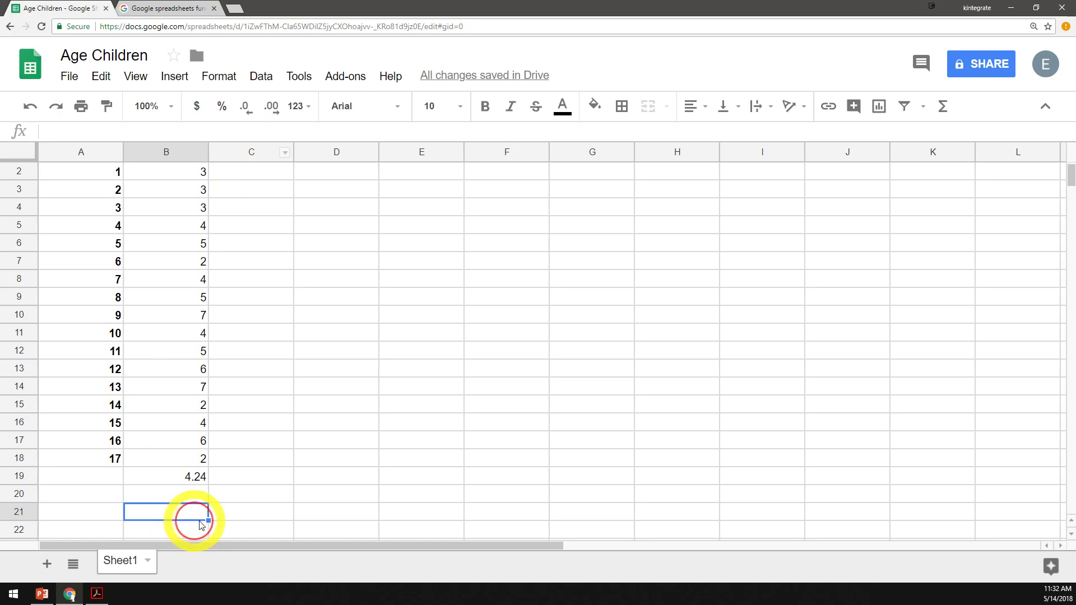
key(ctrl+z)
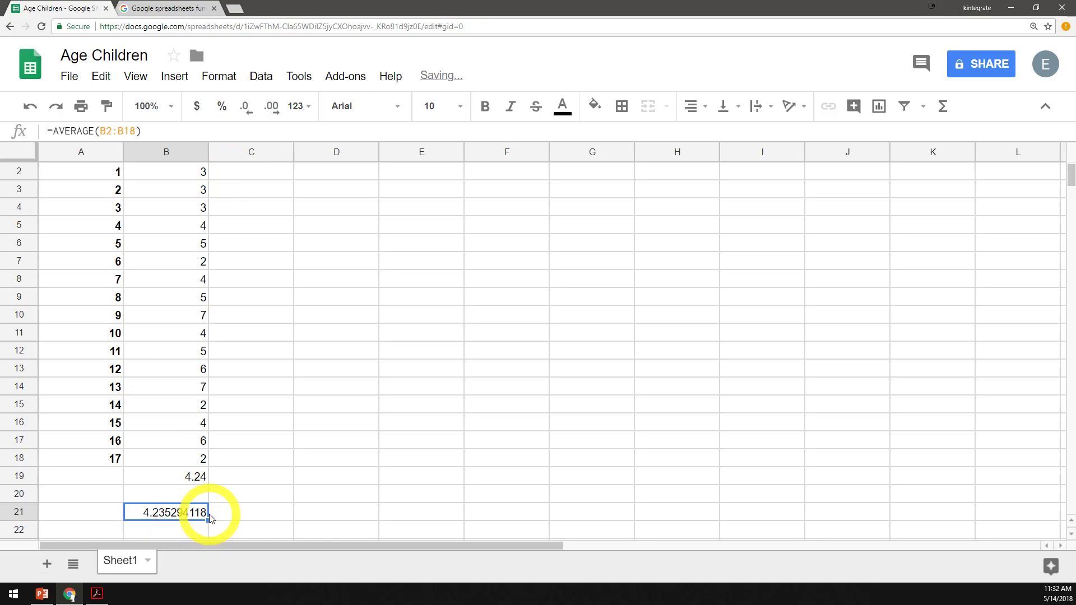
Reduce the average in cell B21 to two decimal places
click(246, 109)
click(246, 111)
click(246, 111)
click(246, 111)
click(246, 110)
click(246, 111)
click(246, 110)
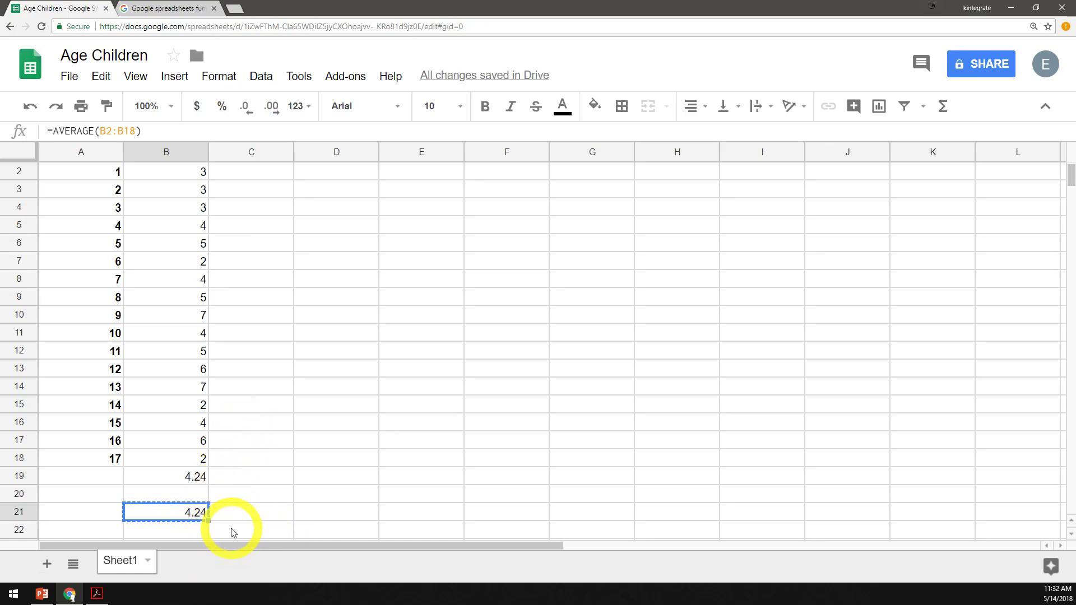
Copy the average formula from B21 into C21 and inspect the cell range it refers to
click(280, 514)
key(ctrl+v)
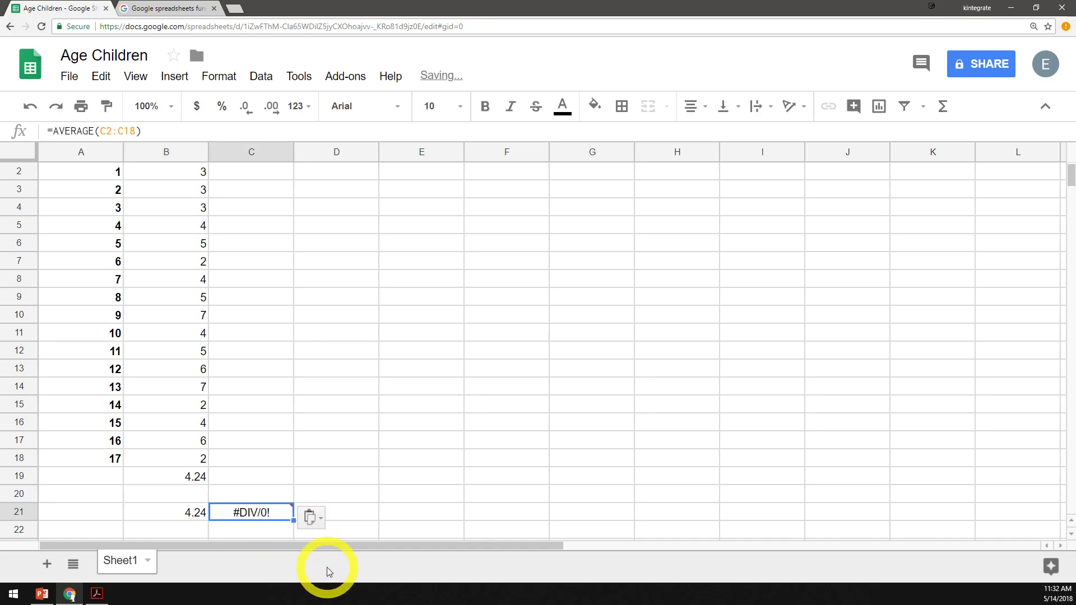
mouse_move(267, 516)
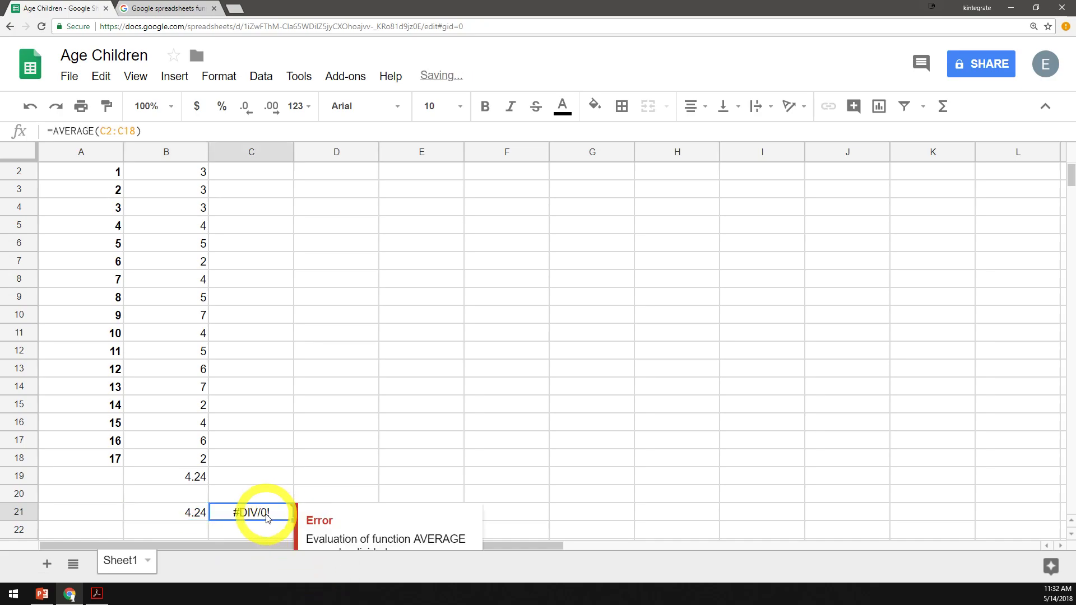
double_click(267, 517)
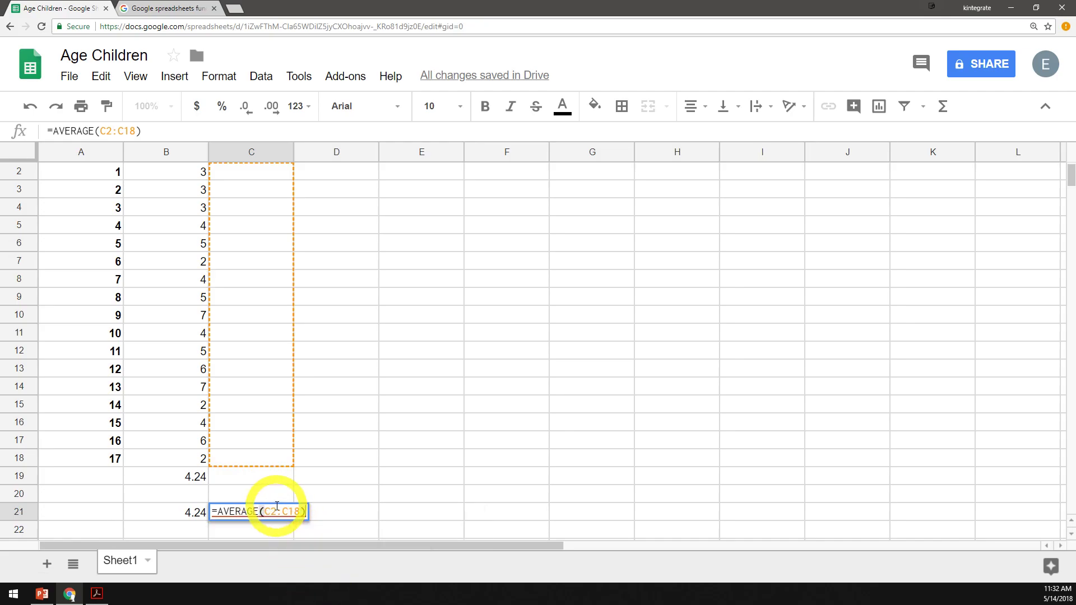
key(Escape)
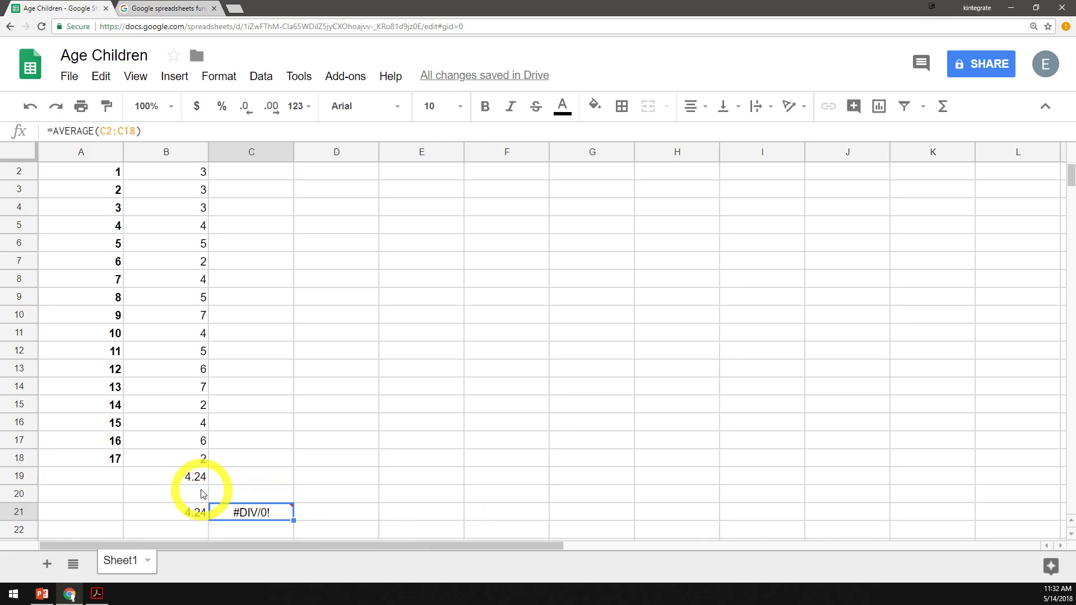
Compare the cell ranges used by the AVERAGE formulas in B19, B21 and C21 without changing them
click(198, 482)
double_click(198, 481)
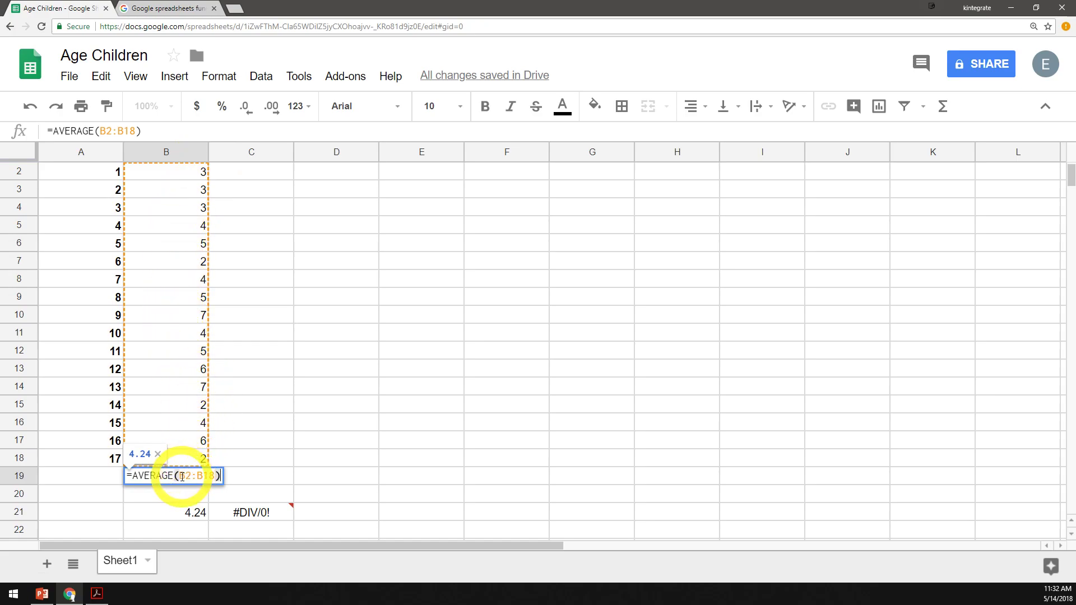
drag(179, 477, 217, 477)
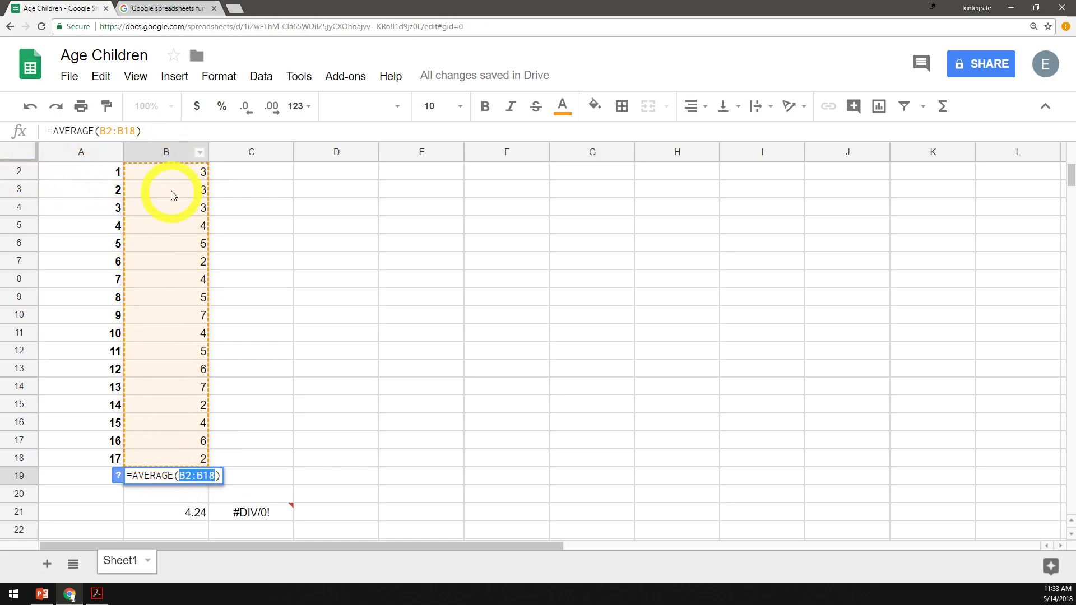
click(259, 513)
double_click(260, 513)
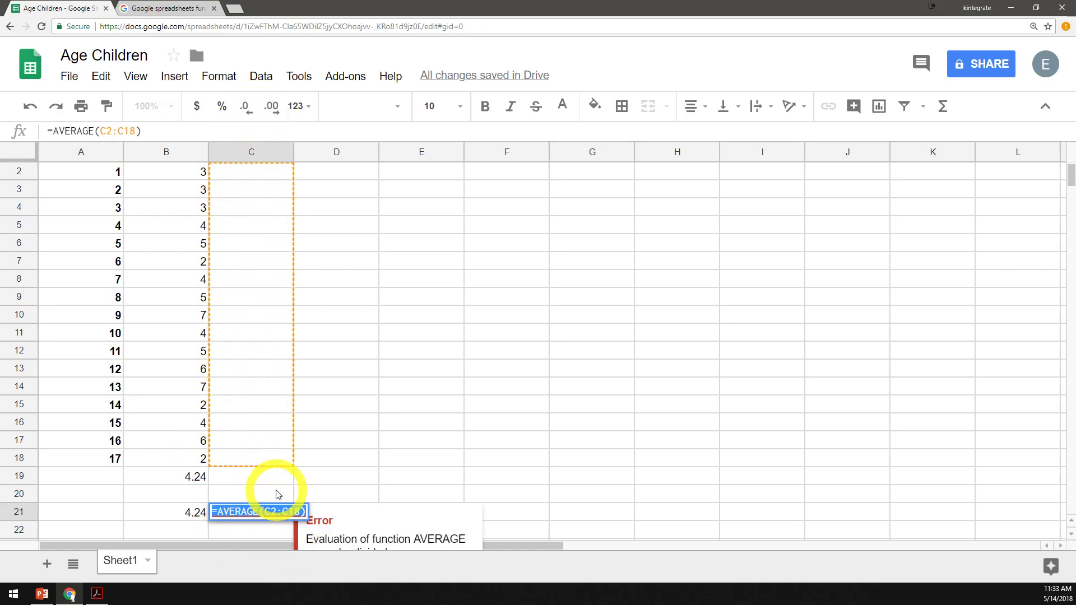
key(Escape)
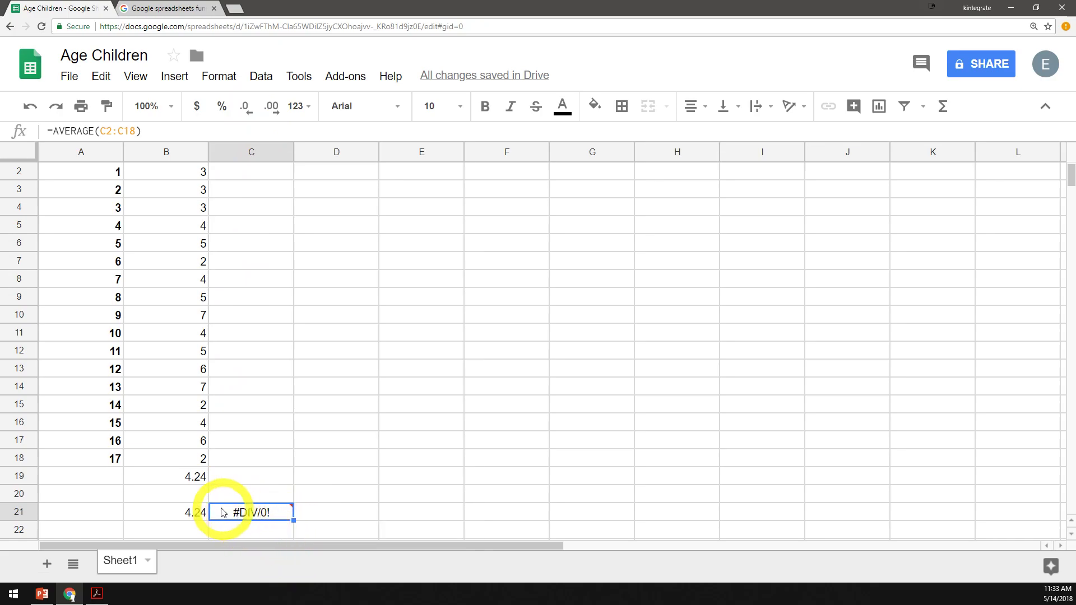
click(200, 516)
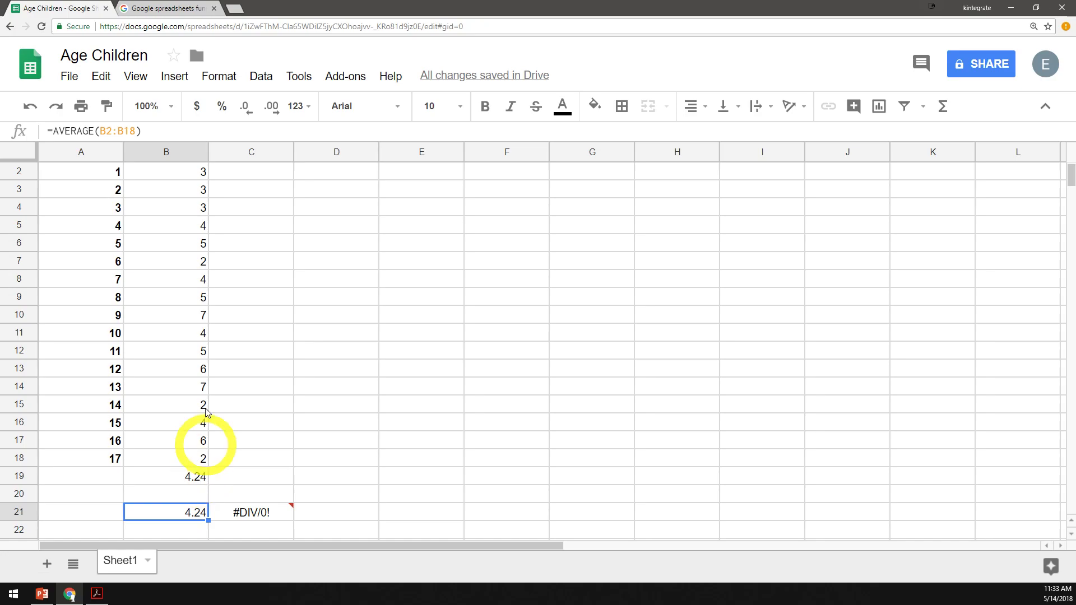
mouse_move(227, 514)
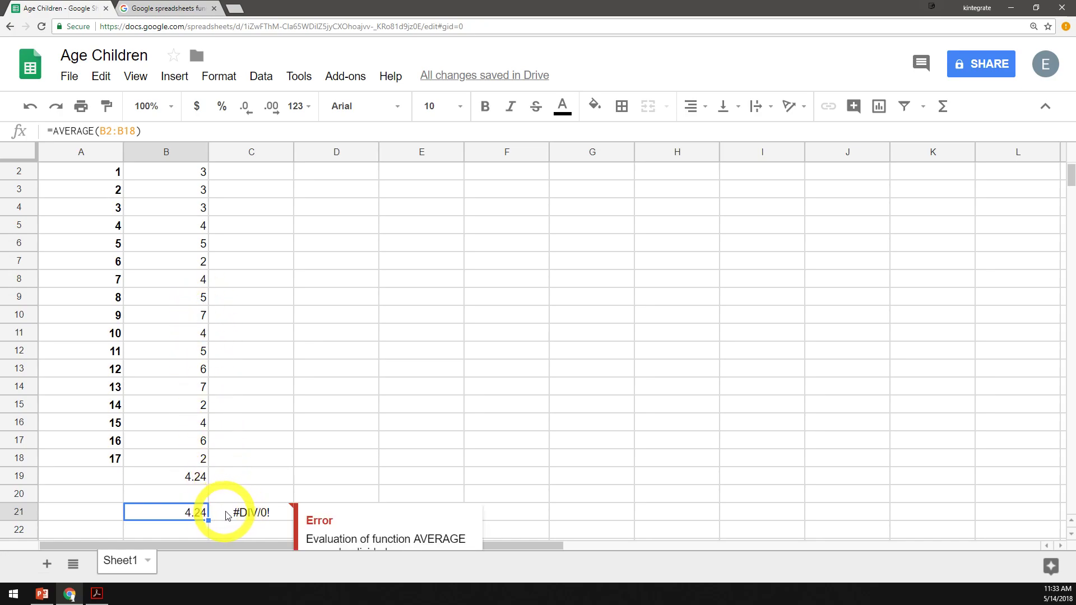
click(269, 513)
double_click(269, 514)
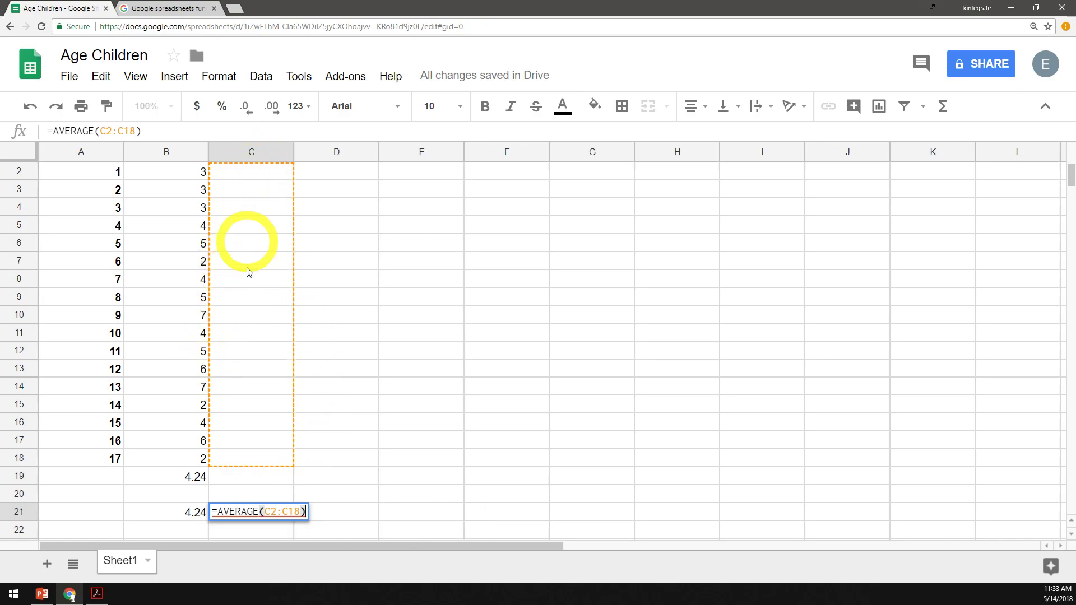
scroll(247, 241, up, 1)
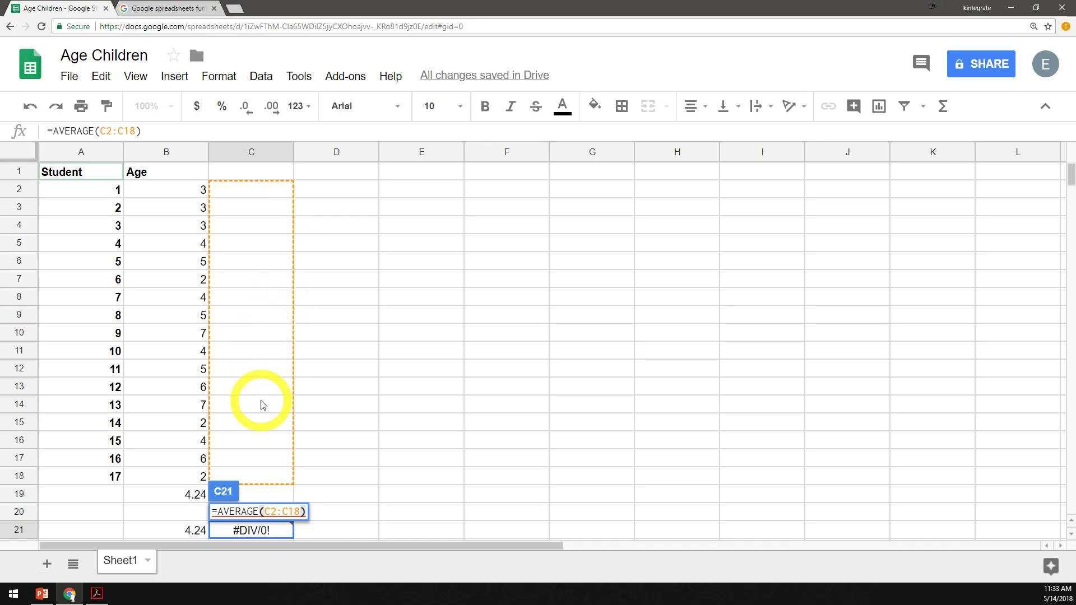
key(Escape)
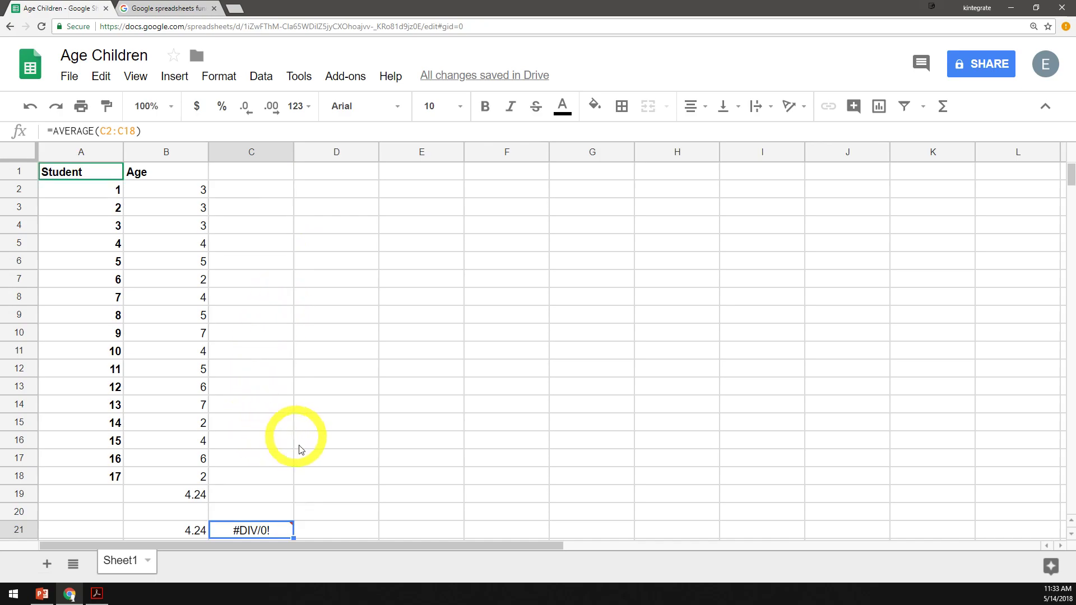
Clear the pasted AVERAGE formula from cell C21
scroll(289, 448, down, 2)
click(190, 442)
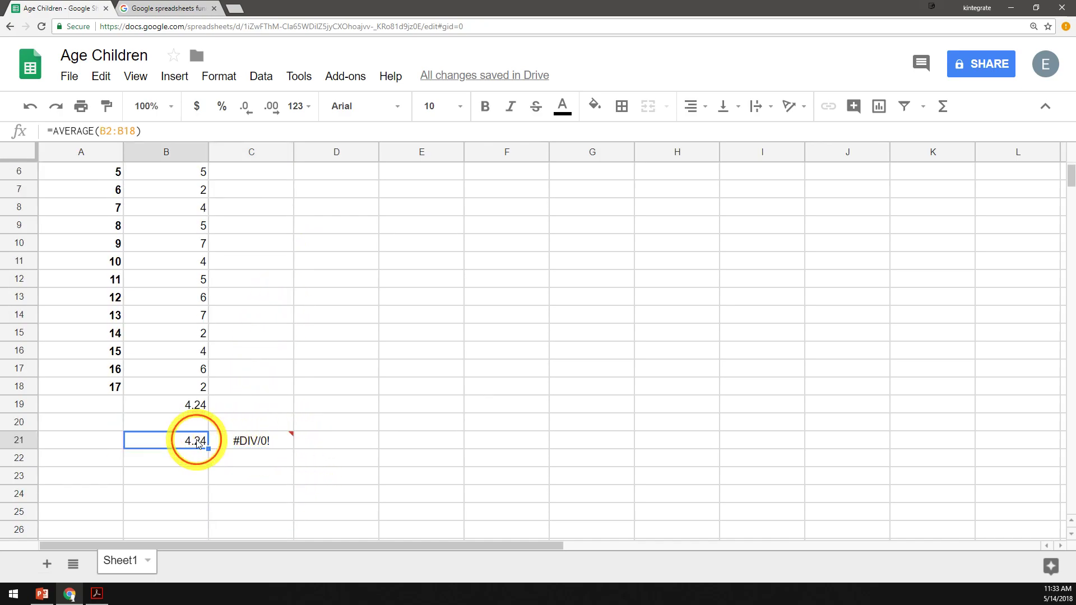
click(255, 441)
mouse_move(313, 446)
key(Delete)
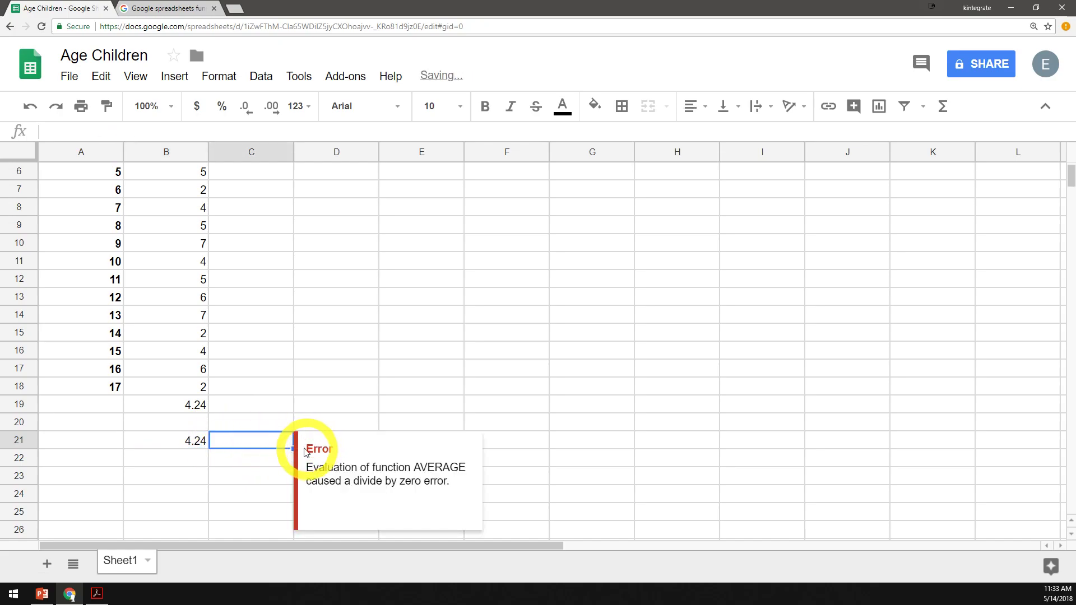
Copy the average in B21 and paste its value only, without the formula, into C21
click(200, 439)
double_click(201, 439)
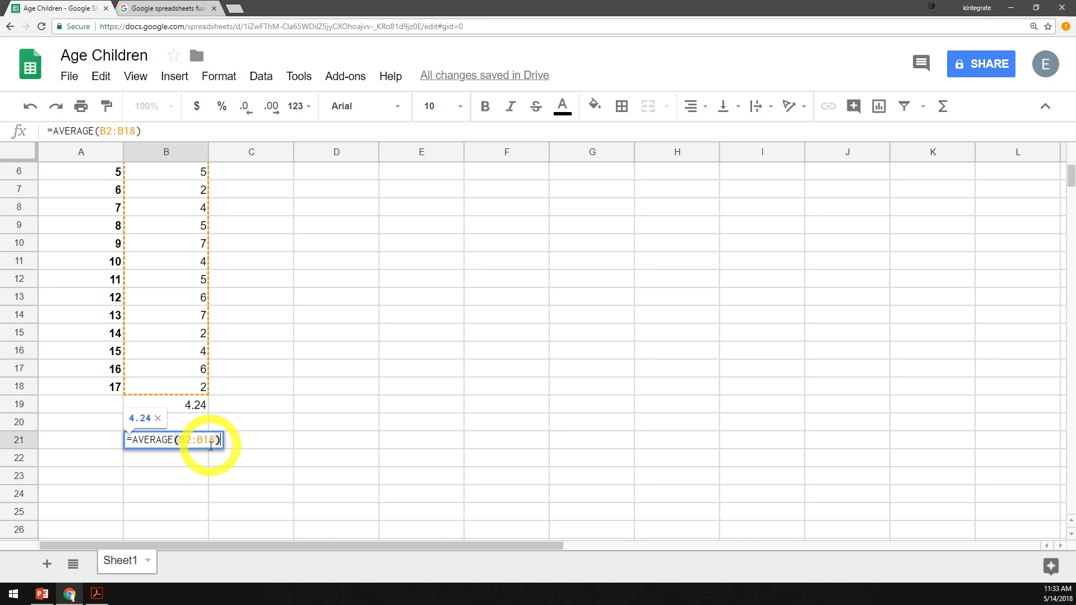
key(Escape)
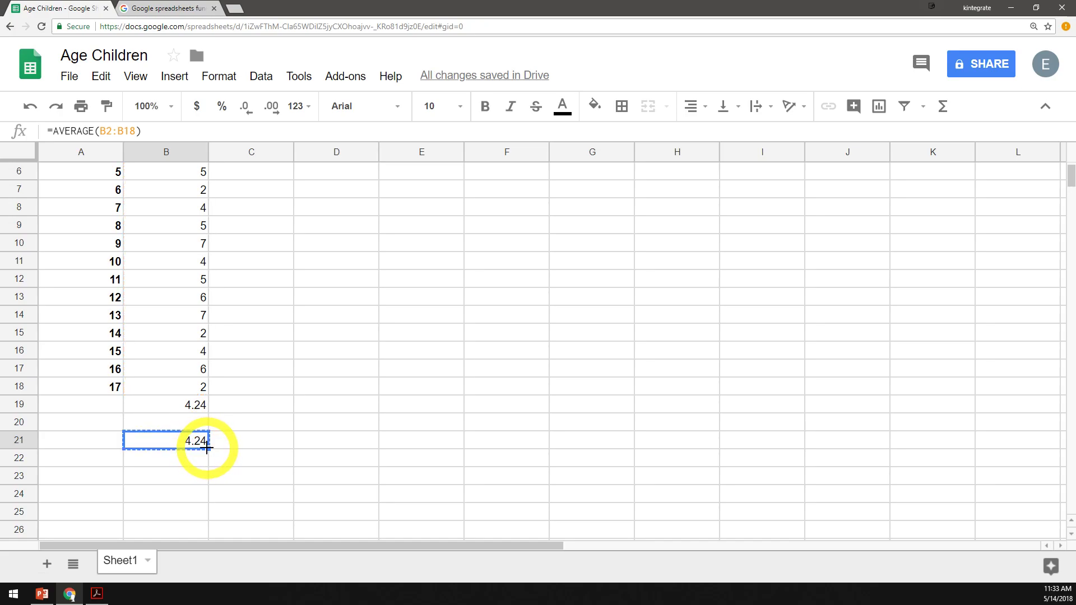
right_click(205, 447)
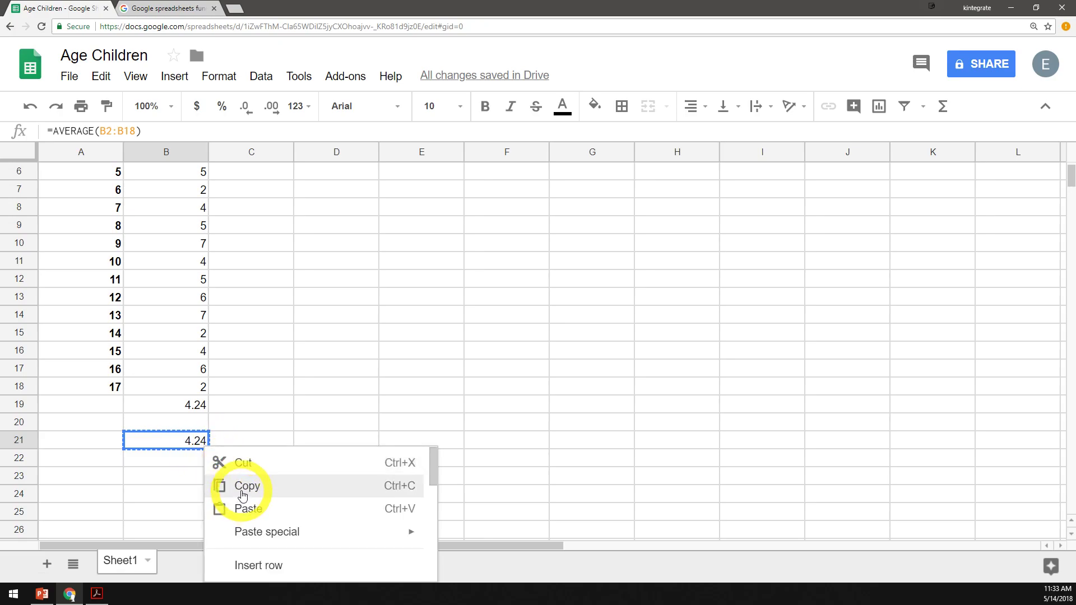
click(242, 493)
click(259, 440)
right_click(265, 441)
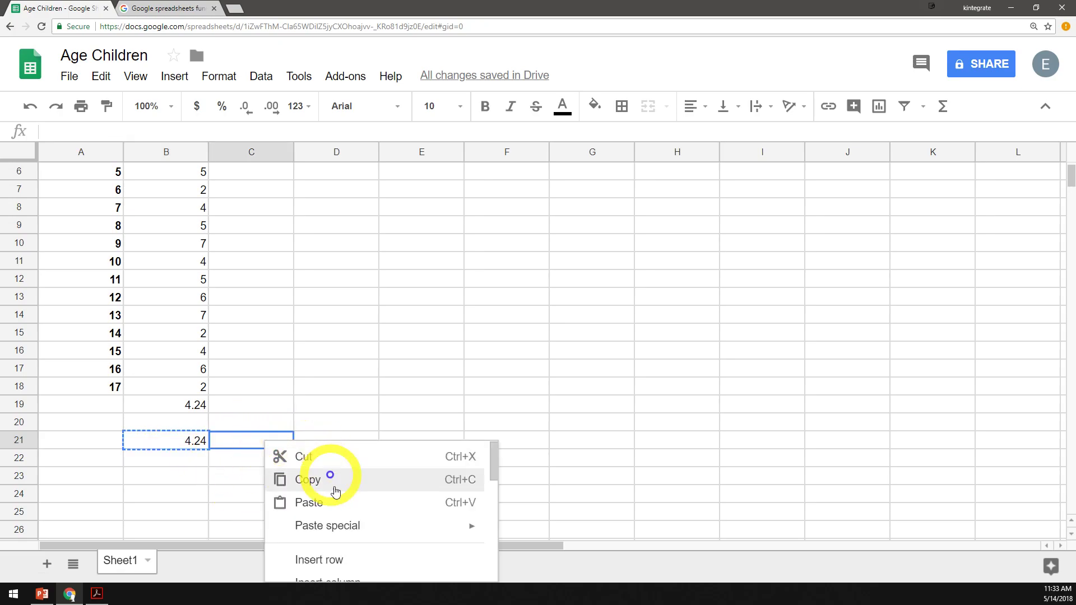
mouse_move(345, 530)
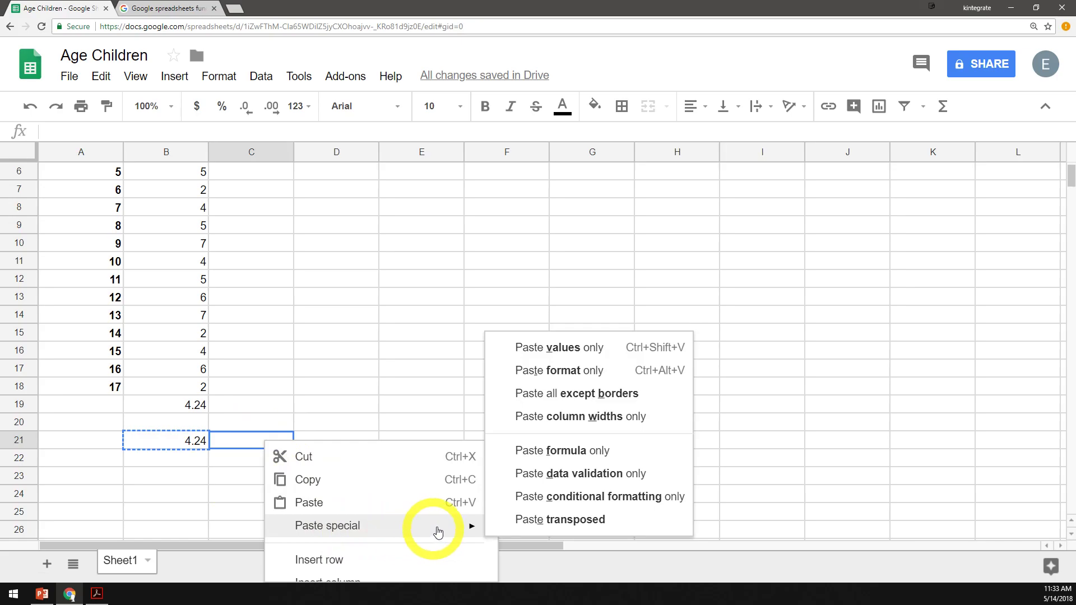
click(583, 355)
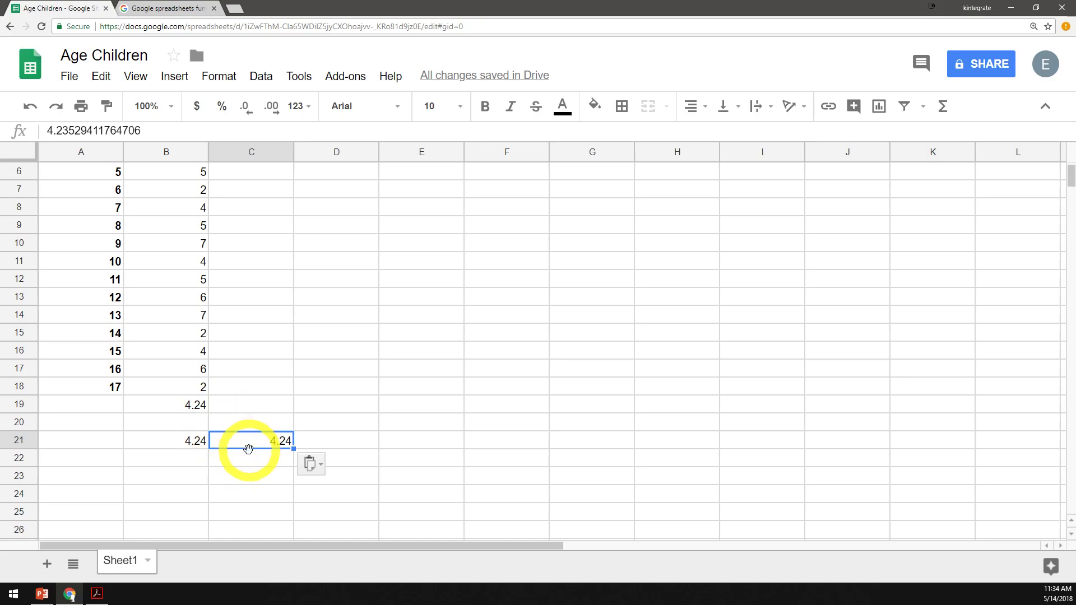
Copy the average from cell B21 and open a new blank document in Word
click(194, 441)
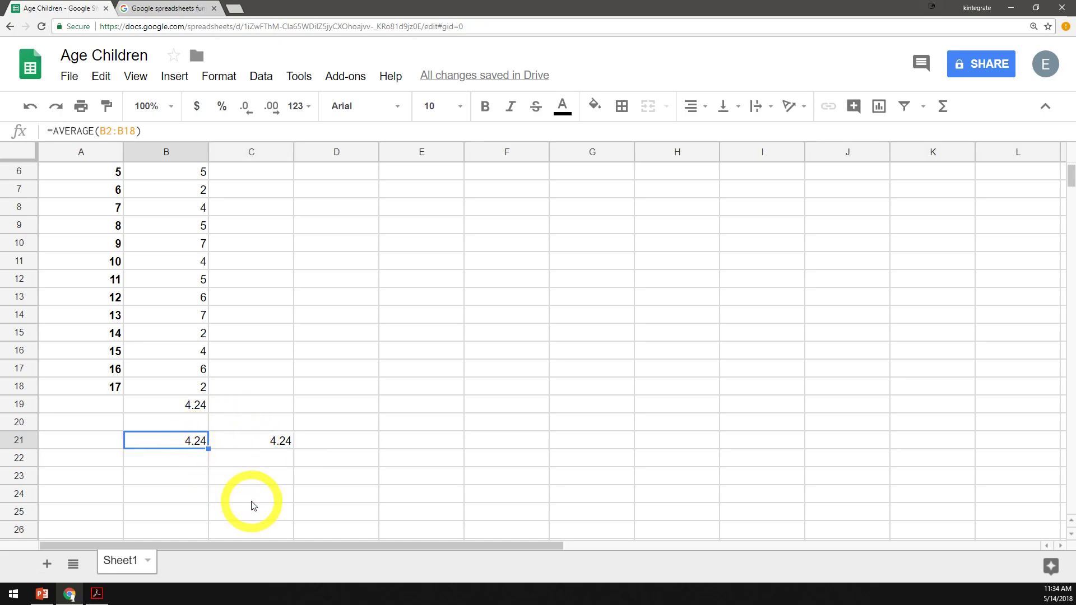
key(ctrl+c)
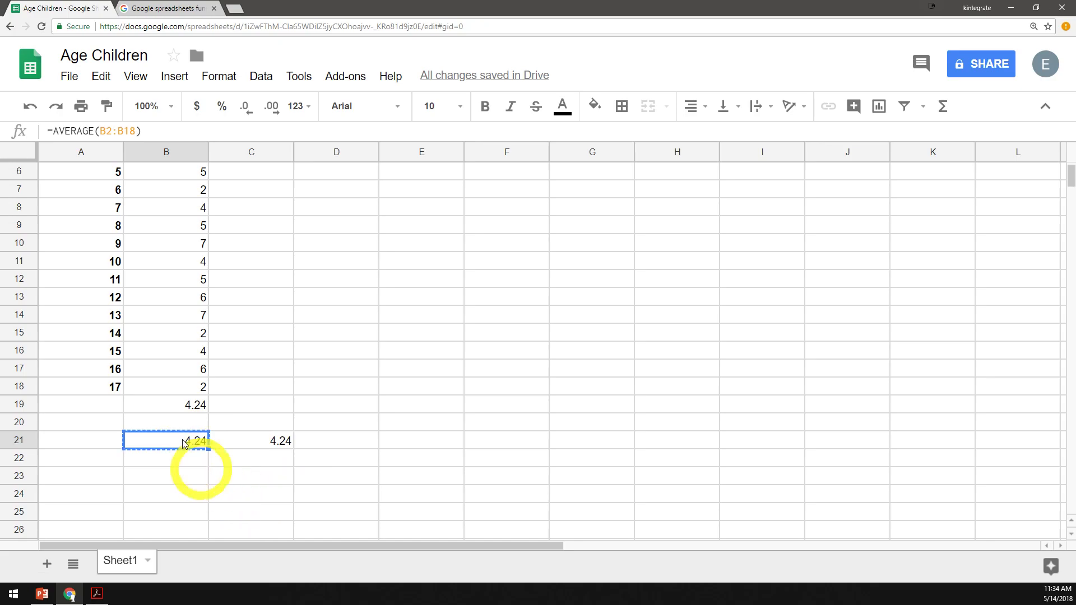
click(22, 595)
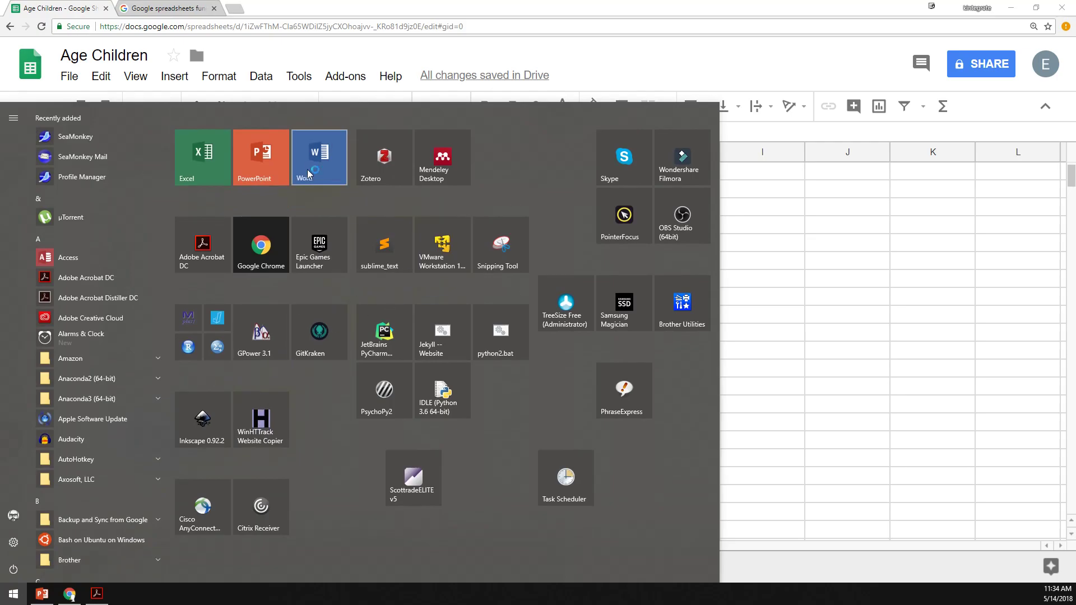
key(Escape)
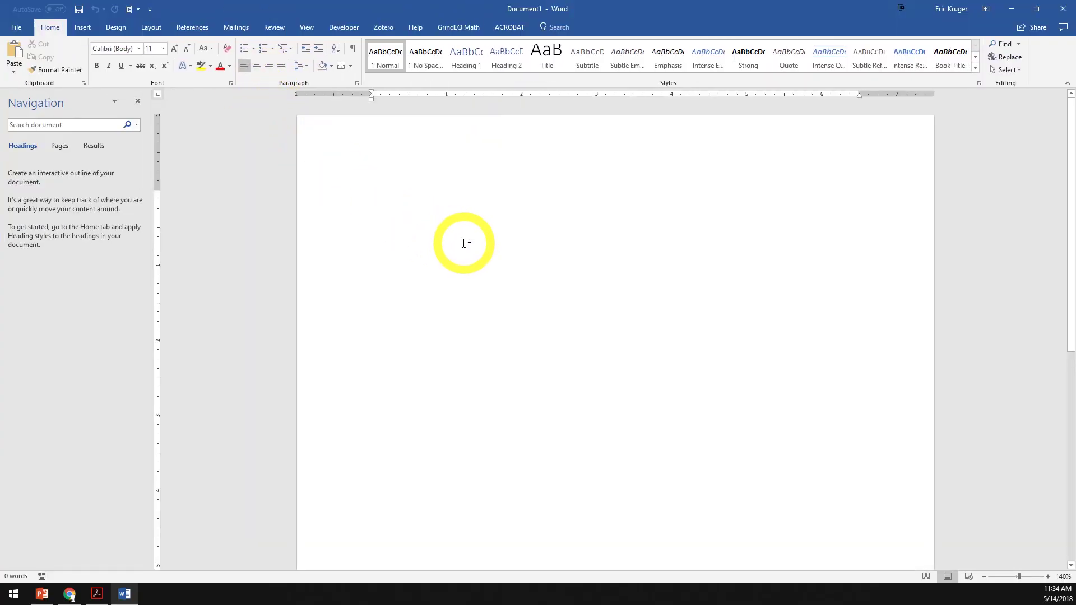
Paste the copied average into the blank Word document, then close the document without saving it
key(ctrl+v)
click(380, 195)
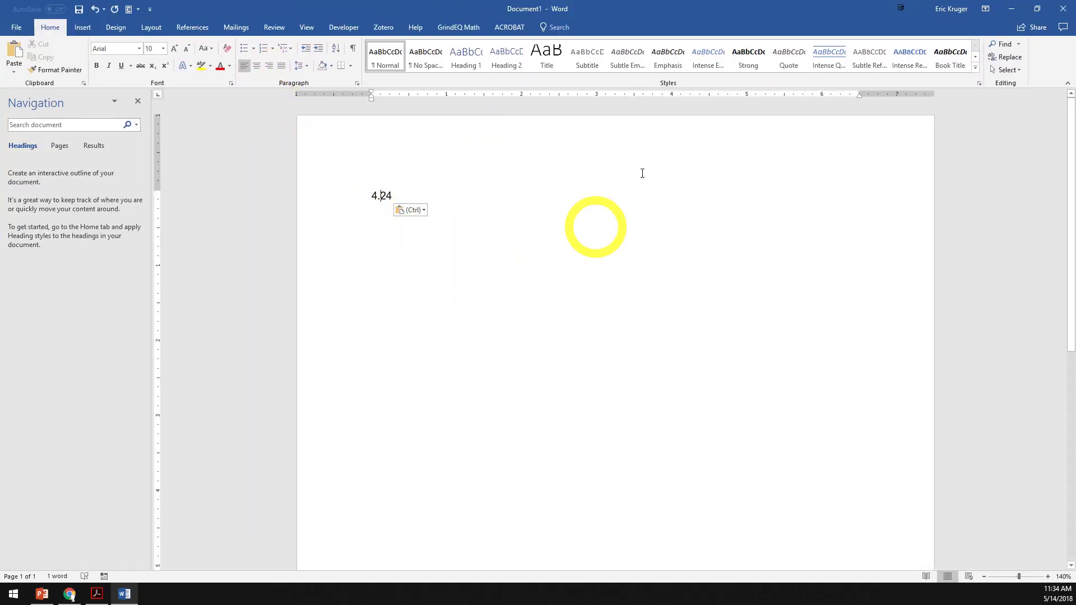
click(1070, 8)
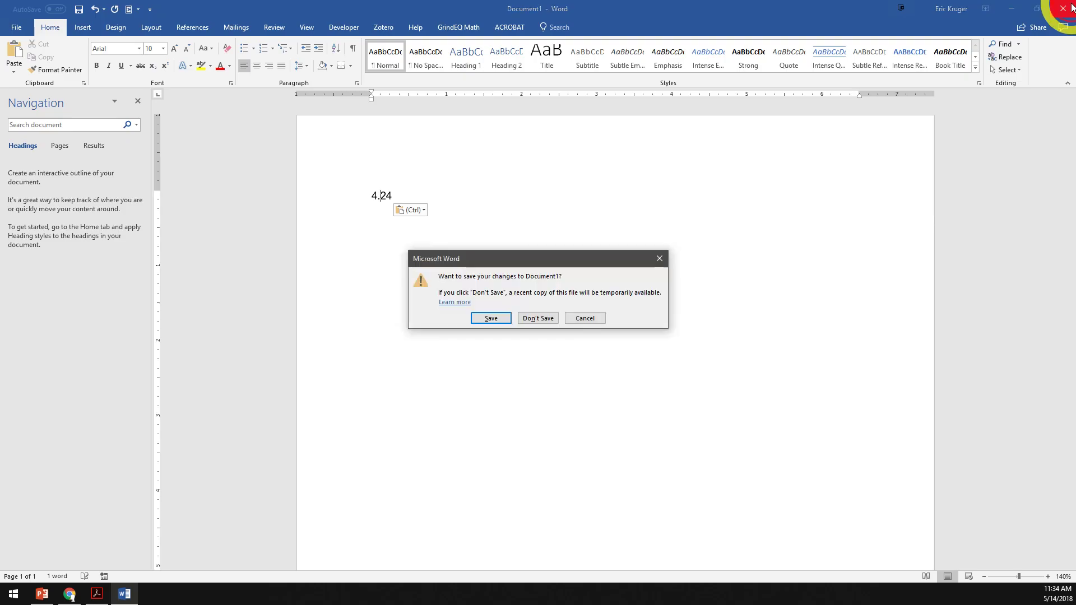
click(545, 315)
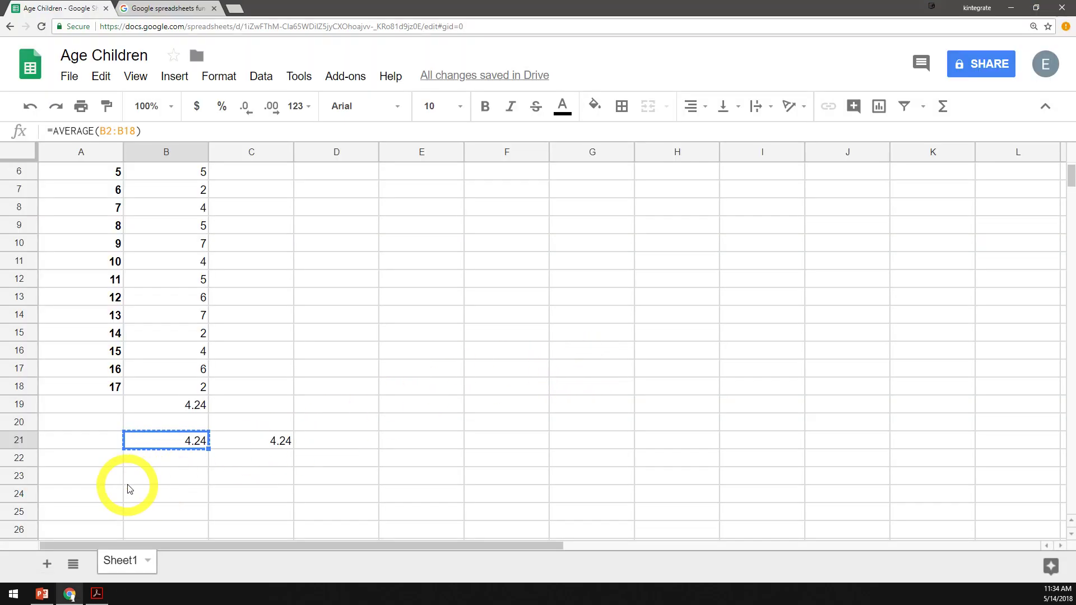
click(250, 483)
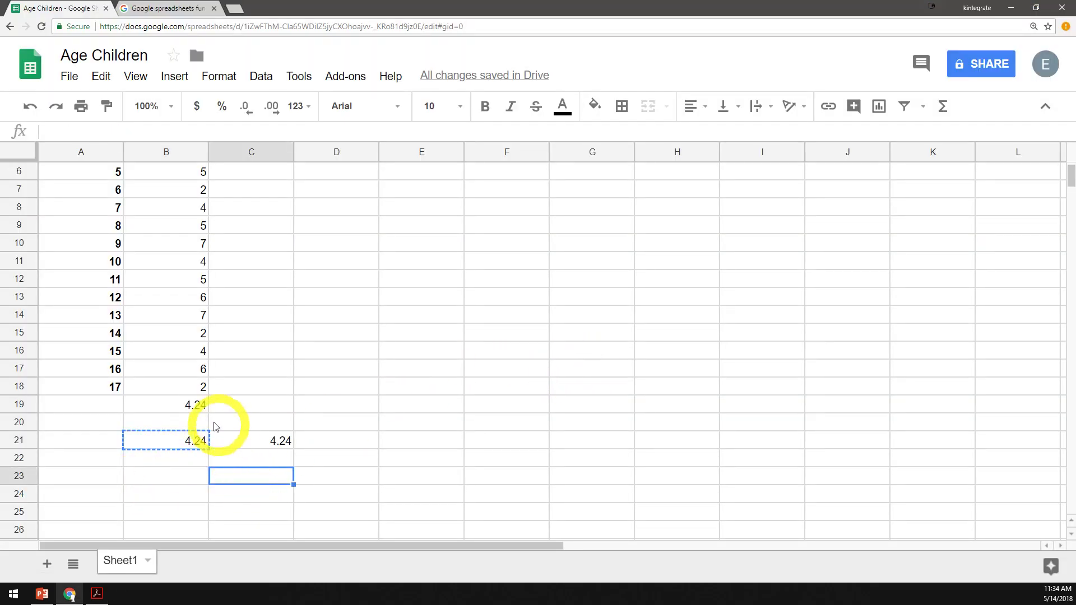
click(180, 401)
click(247, 409)
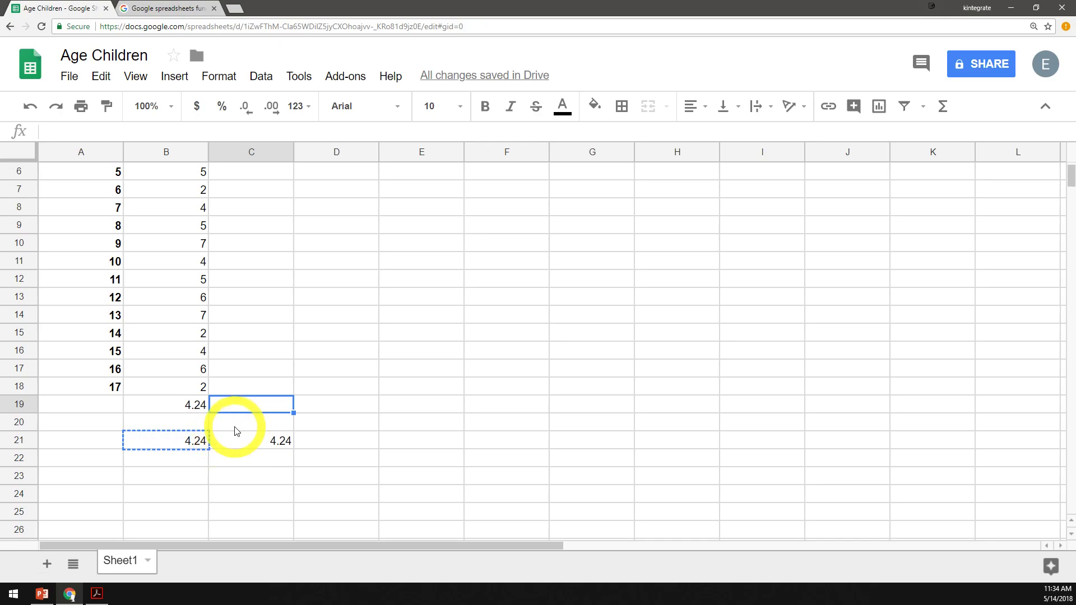
Sum the children's ages in cell B22 with the formula =SUM(B2:B18)
click(193, 466)
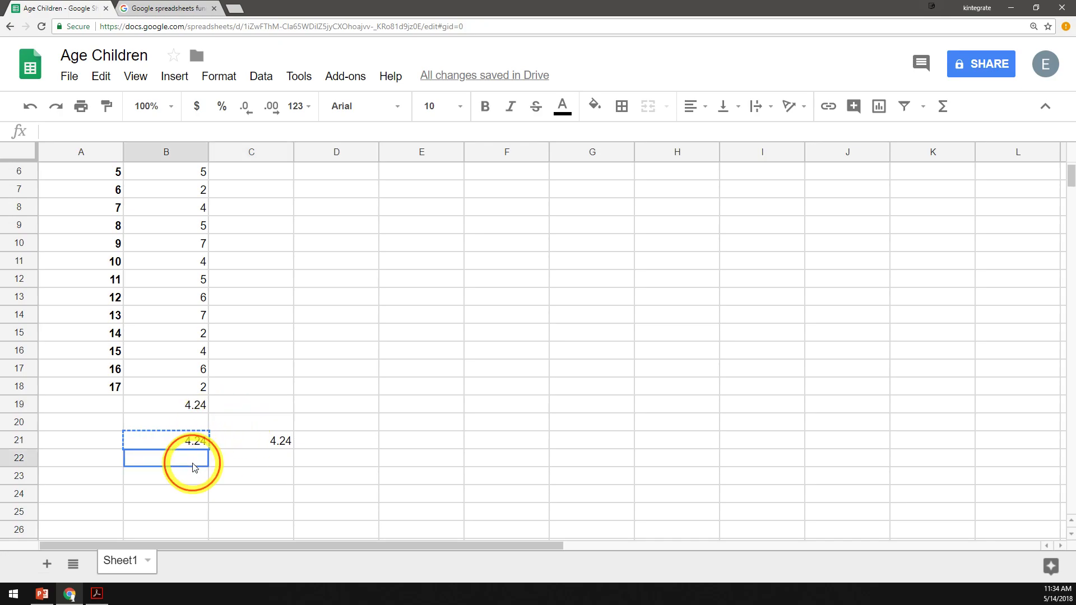
text(=)
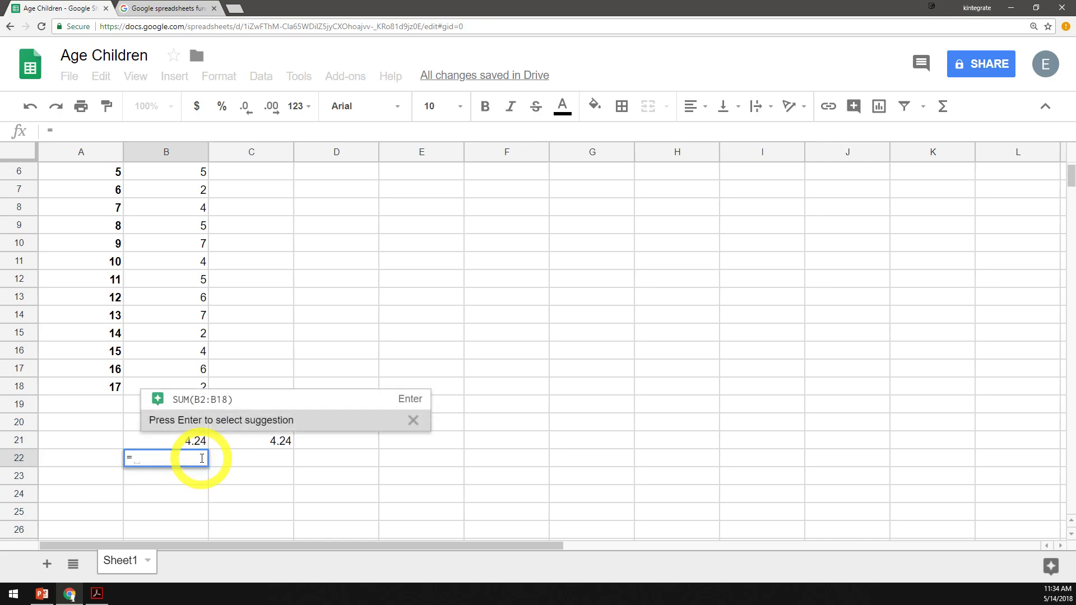
text(sum)
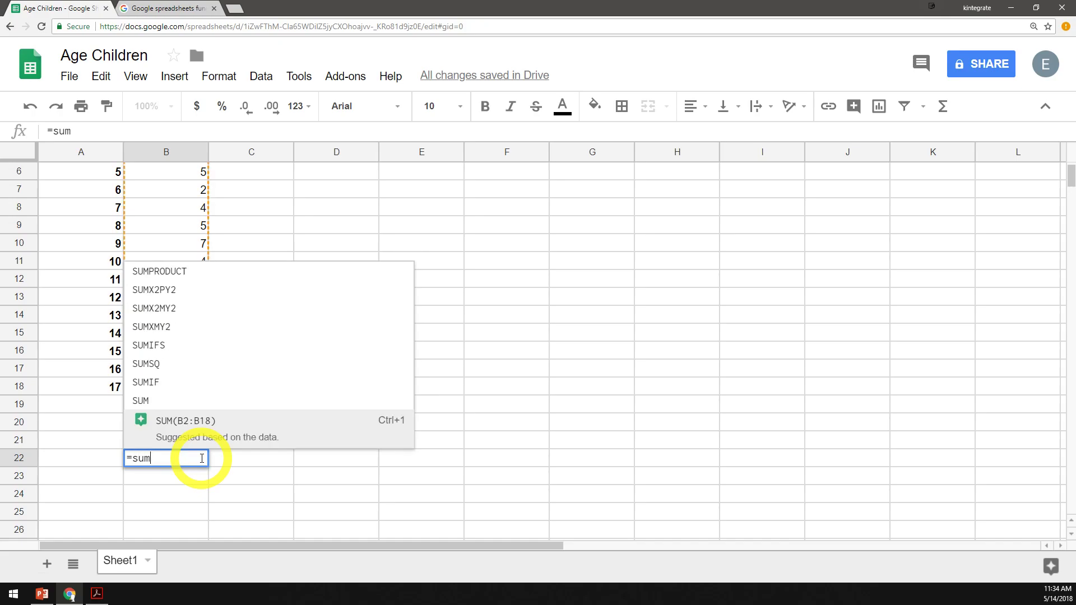
click(201, 435)
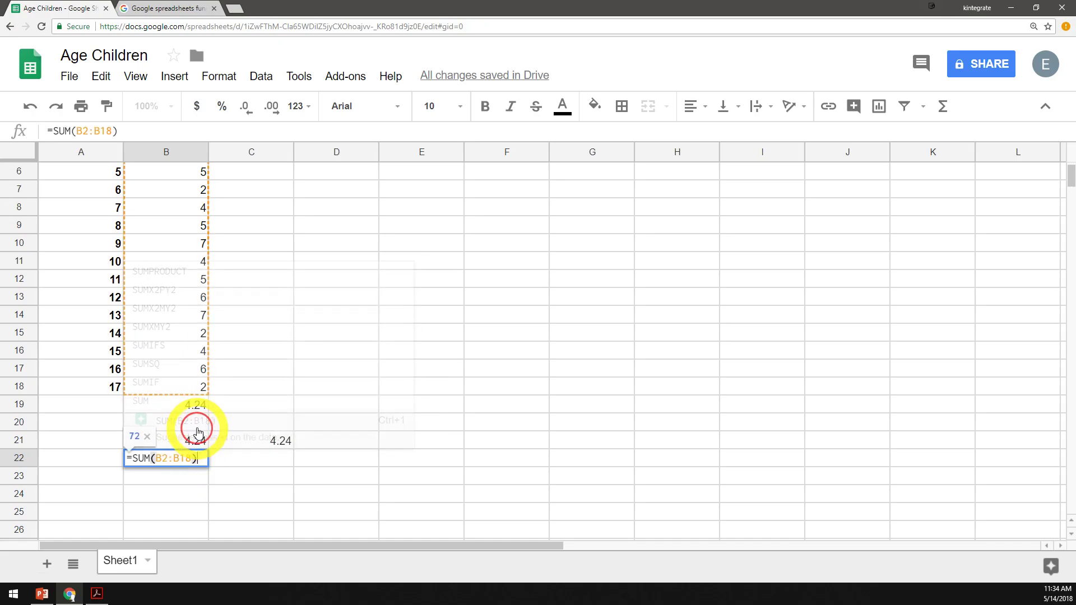
scroll(187, 426, up, 2)
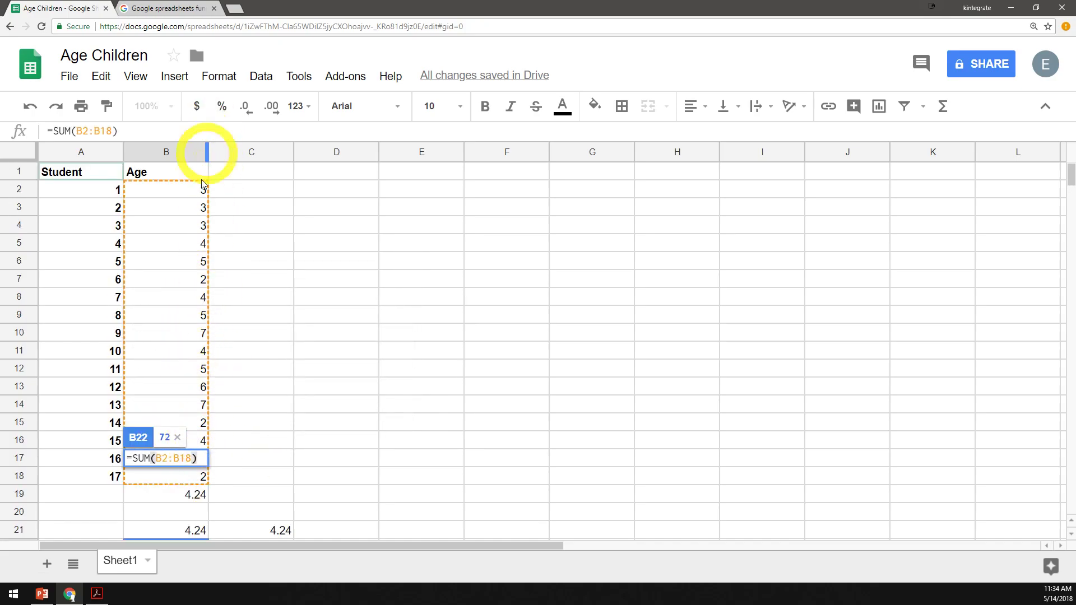
scroll(180, 314, down, 3)
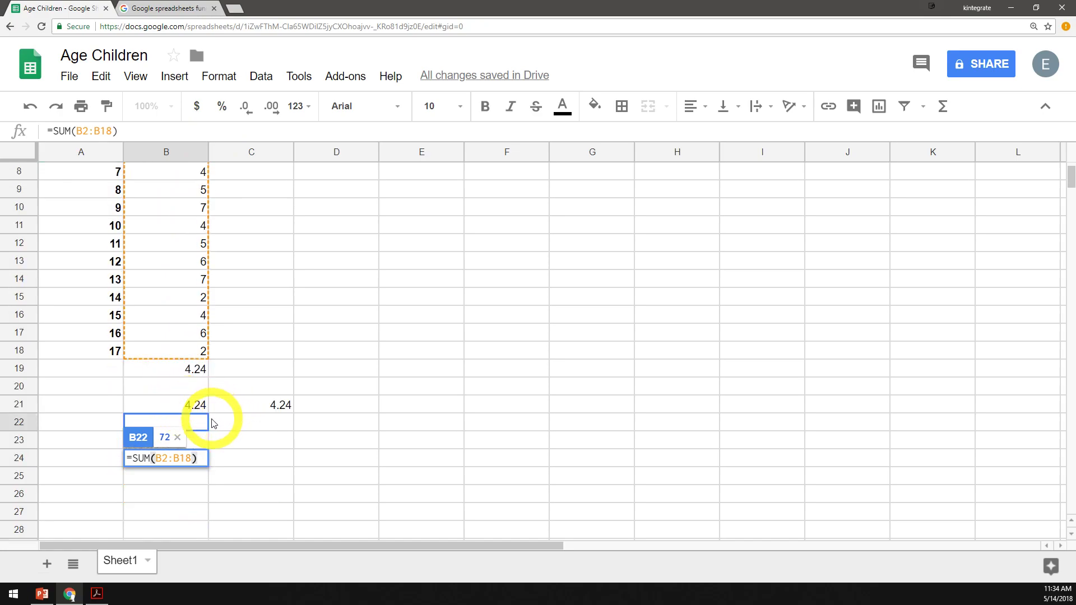
key(Return)
click(203, 422)
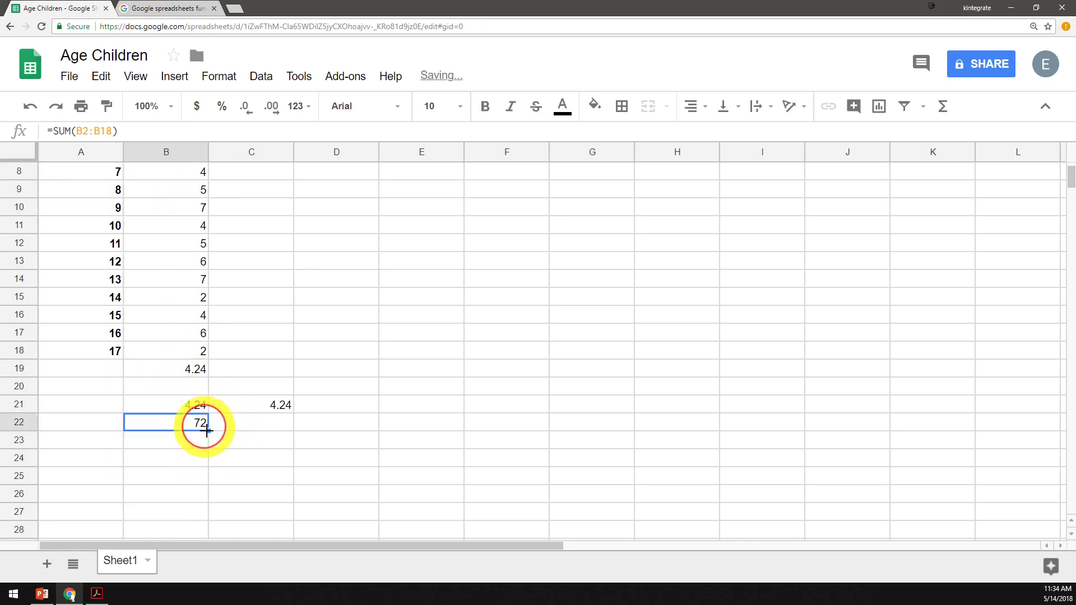
scroll(192, 247, up, 3)
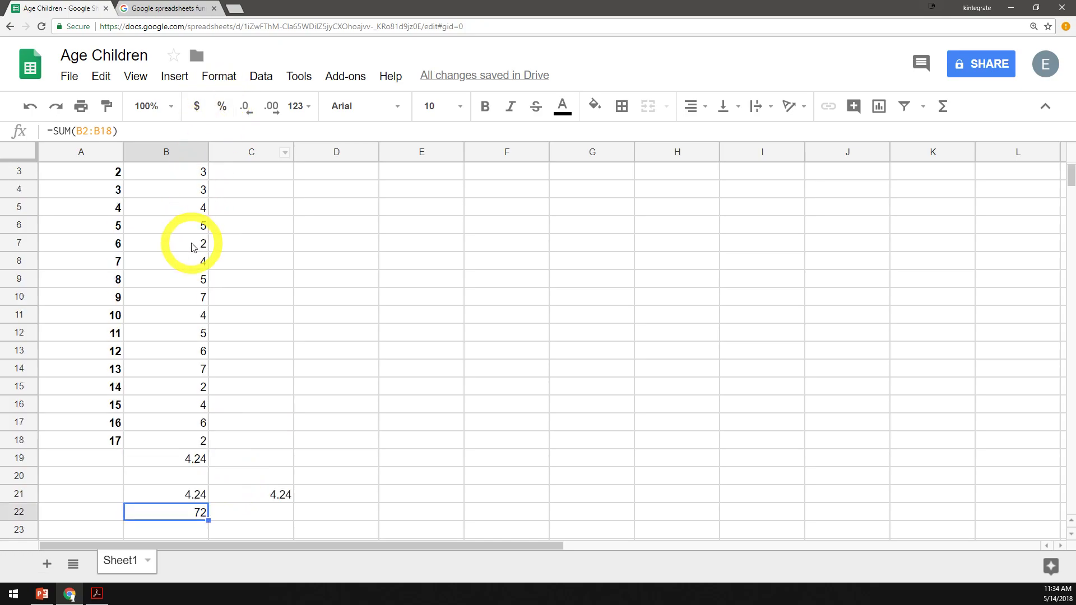
scroll(196, 424, down, 3)
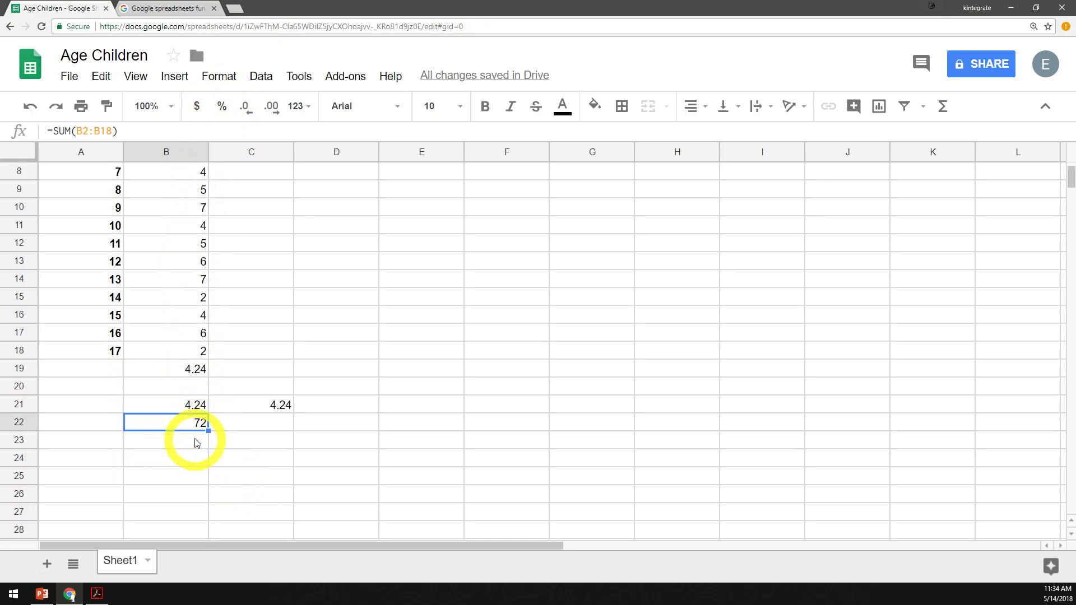
Calculate the mean manually in cell B23 with the formula =B22/17
click(199, 441)
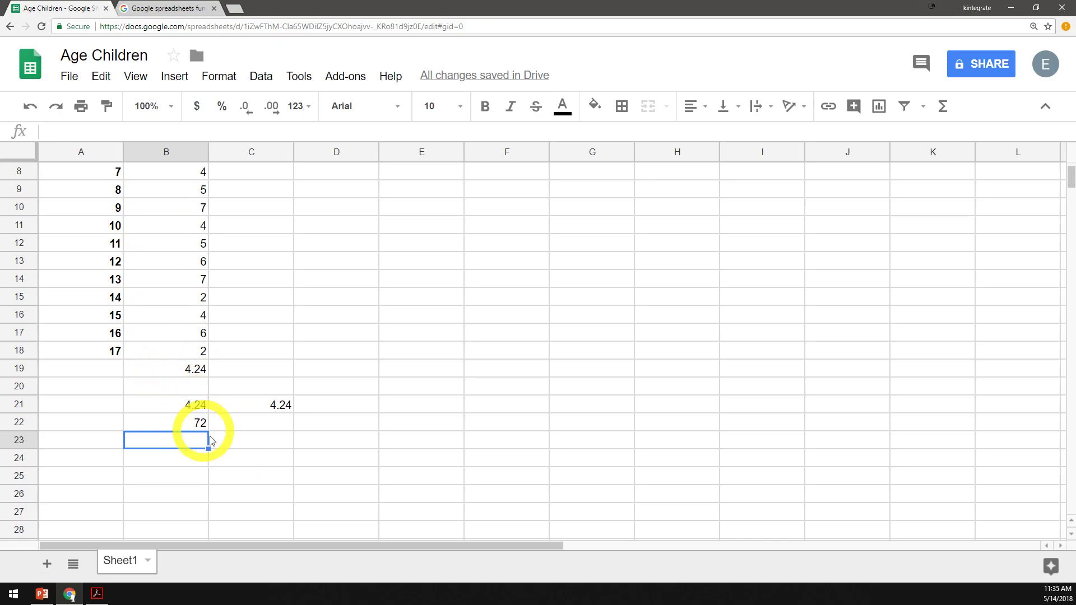
text(=)
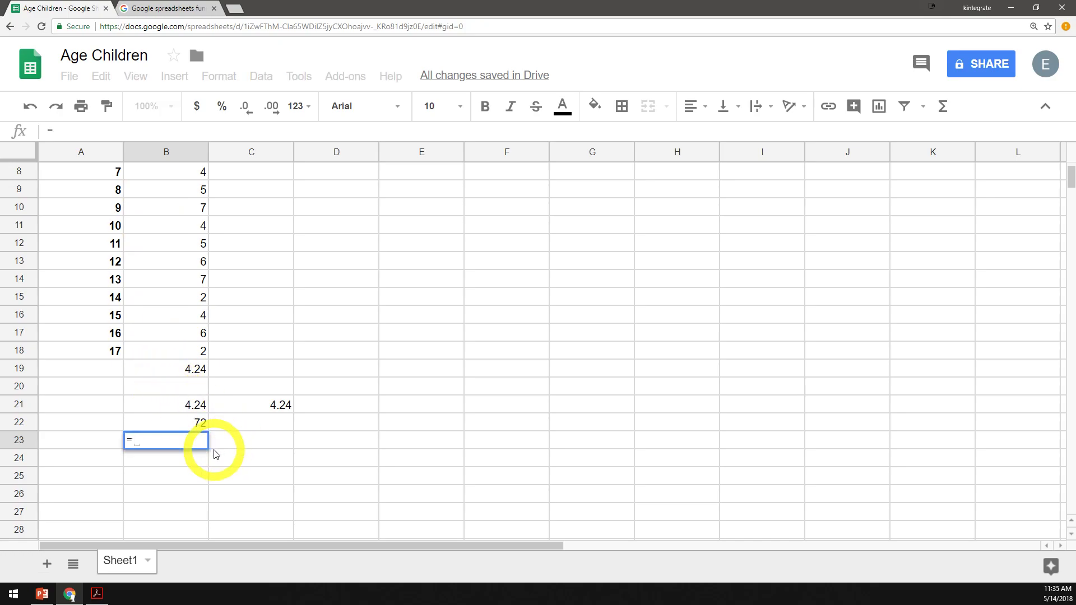
key(BackSpace)
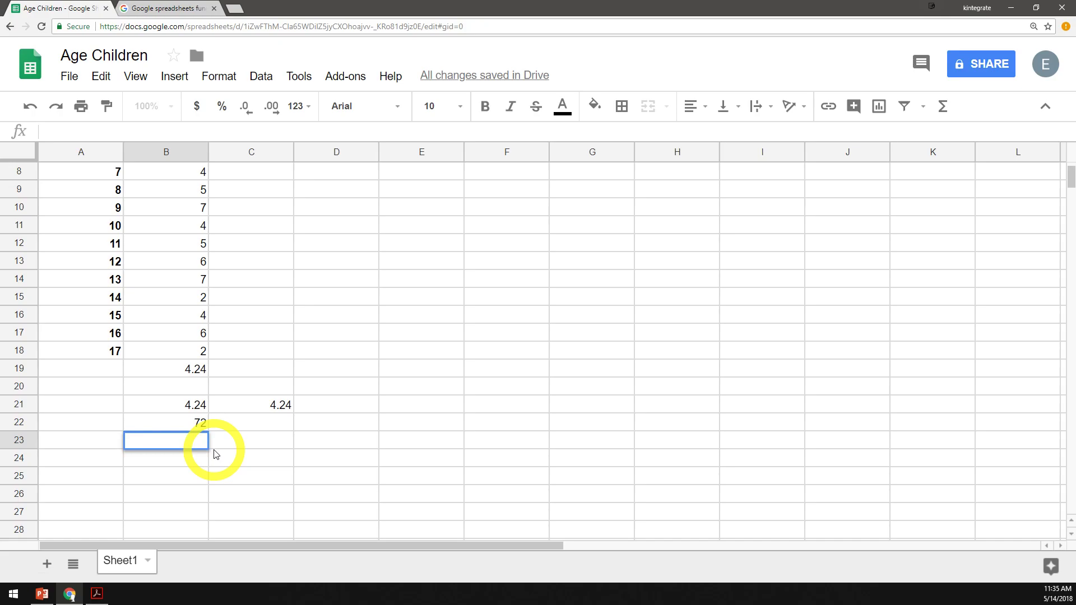
text(=)
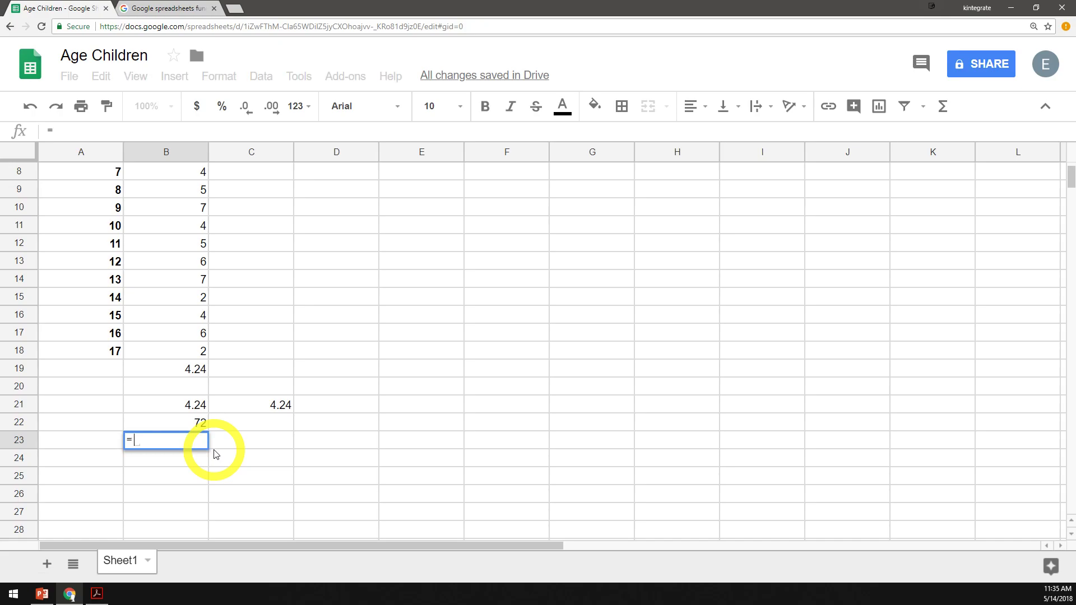
click(190, 421)
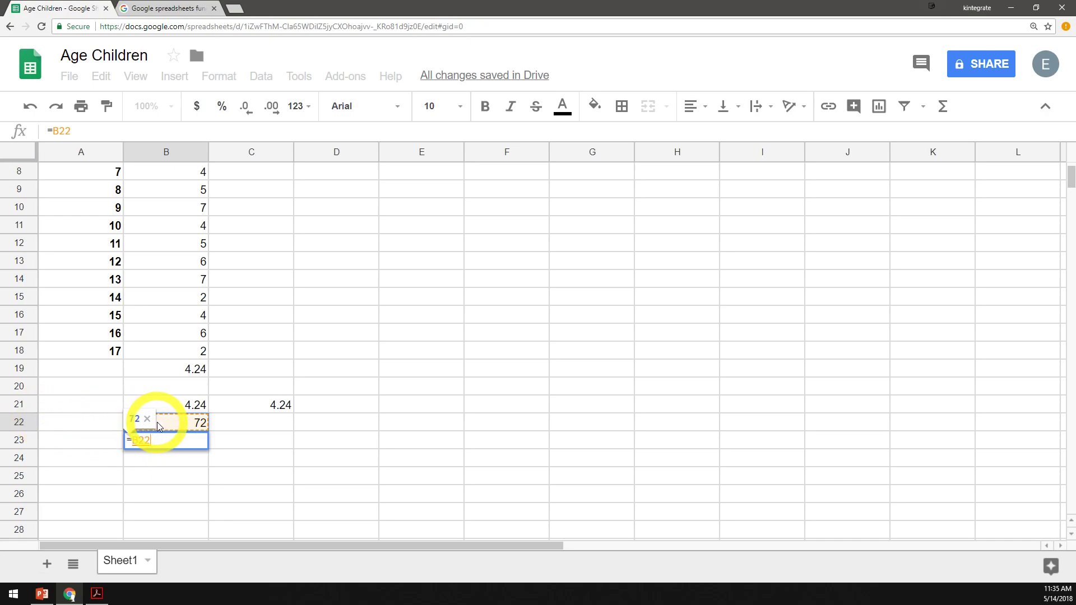
text(/17)
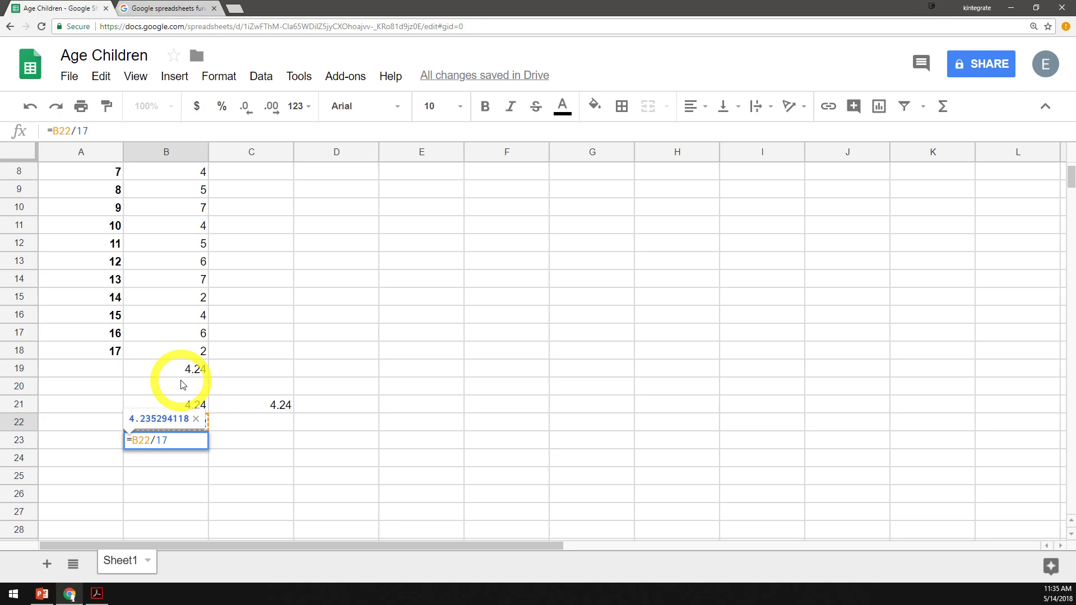
key(Return)
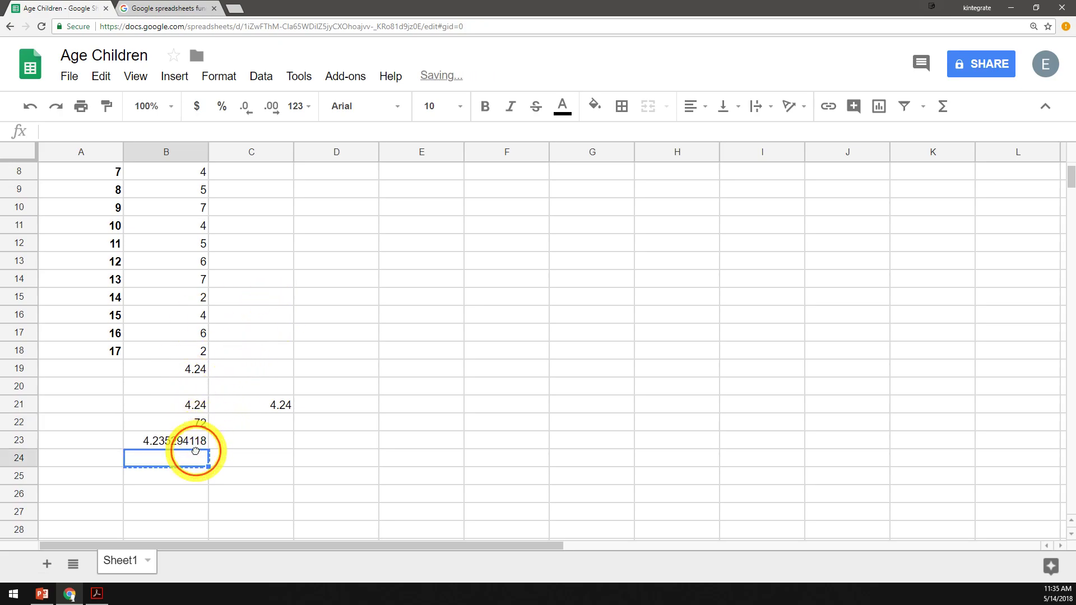
Reduce the manually calculated mean in cell B23 to two displayed decimal places
click(193, 441)
click(247, 111)
click(247, 111)
click(247, 111)
click(247, 111)
click(247, 111)
click(247, 111)
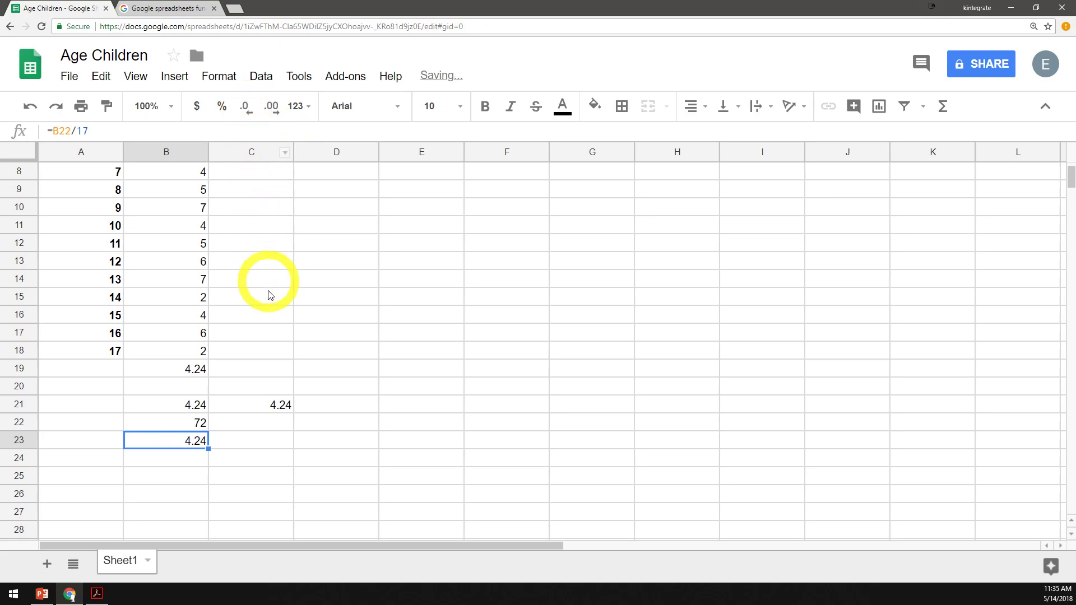
Enter the simple addition formula =3+4 in cell B24
click(200, 457)
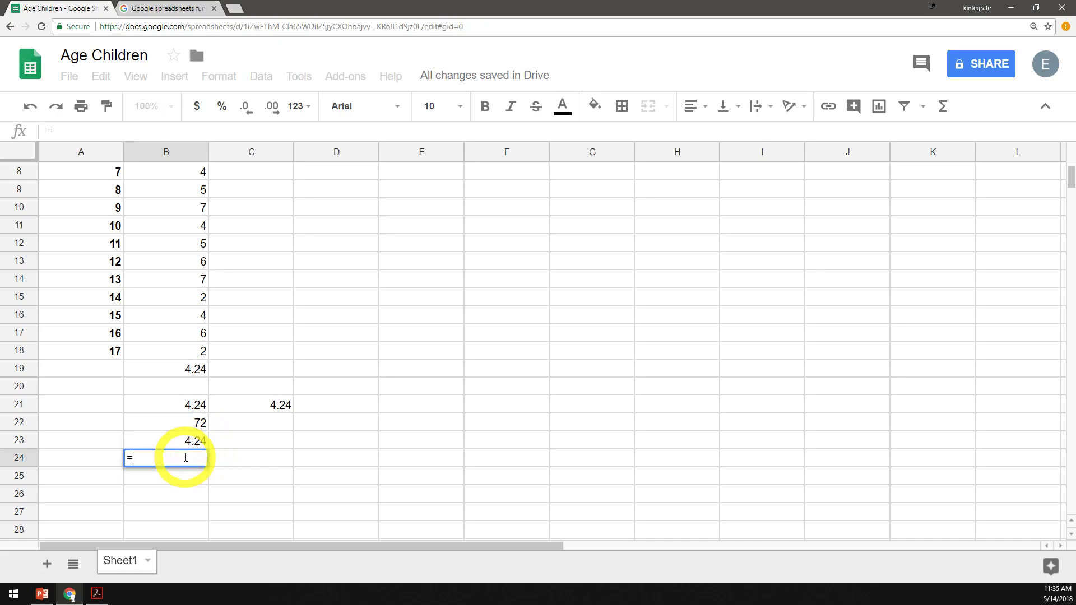
text(=3+4)
key(Return)
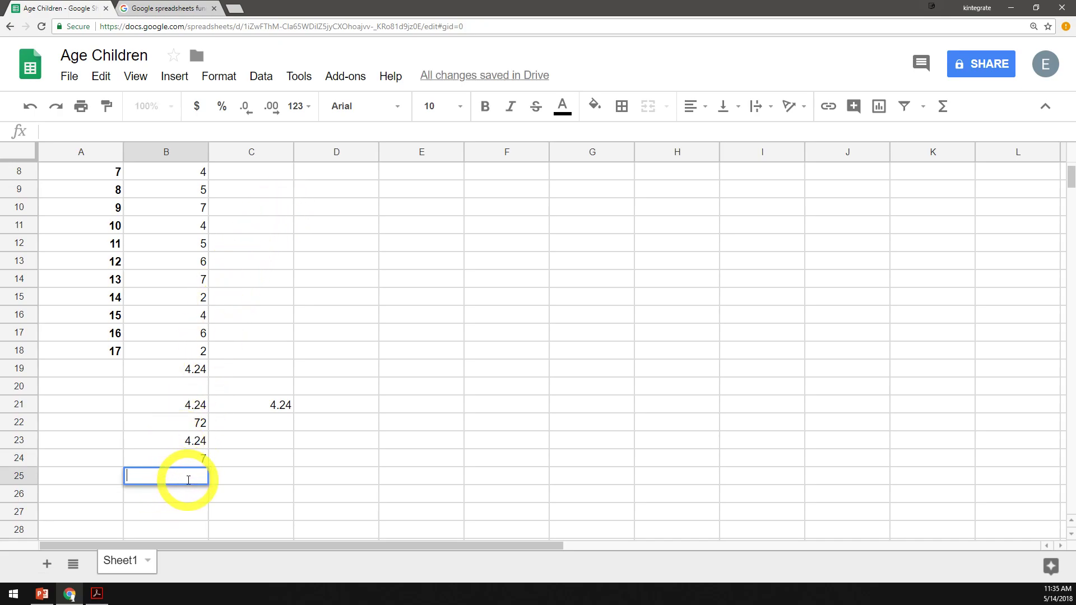
Enter the formula =(3+4)*3 in cell B25, using parentheses to add before multiplying
text(=)
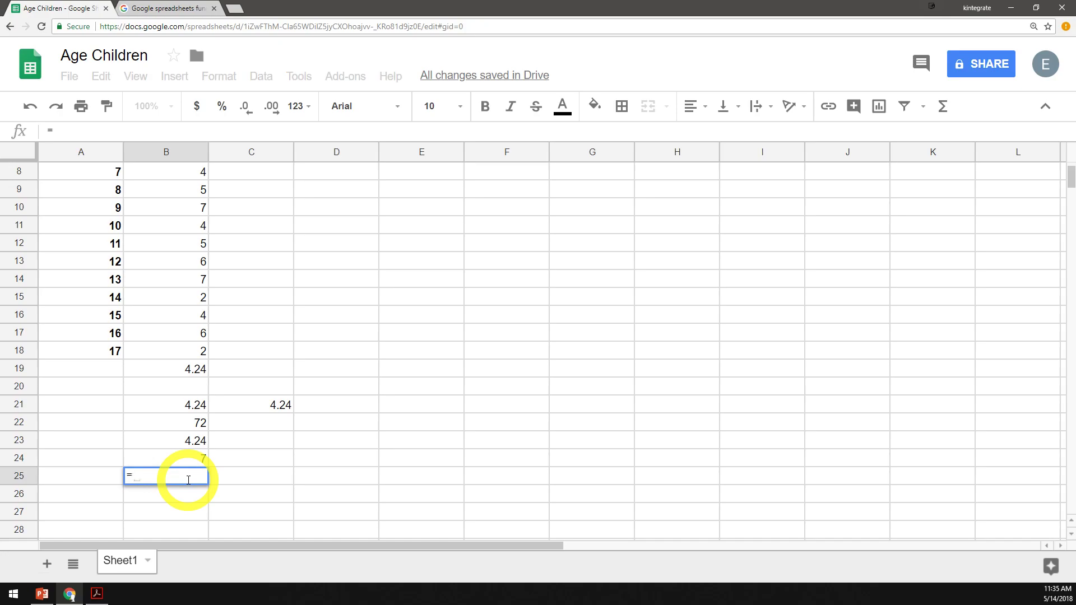
text((3+4)*3)
key(Return)
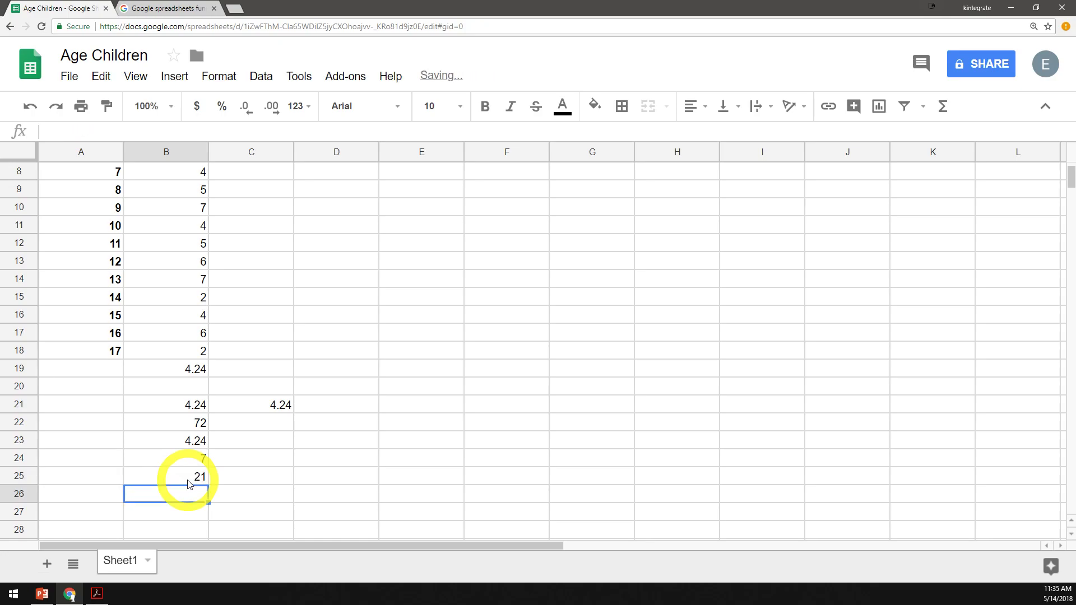
Remove the parentheses from the formula in cell B25 so that it reads =3+4*3
double_click(189, 479)
click(161, 476)
key(BackSpace)
key(Return)
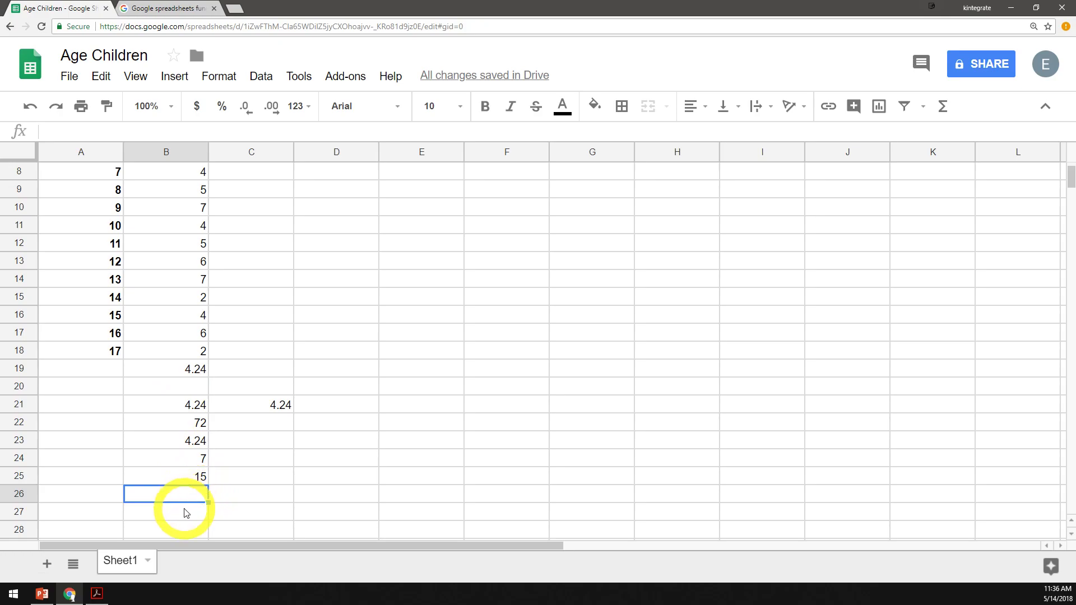
Switch to PowerPoint to review the slide "The mean and basic functions", then return to the spreadsheet
click(44, 597)
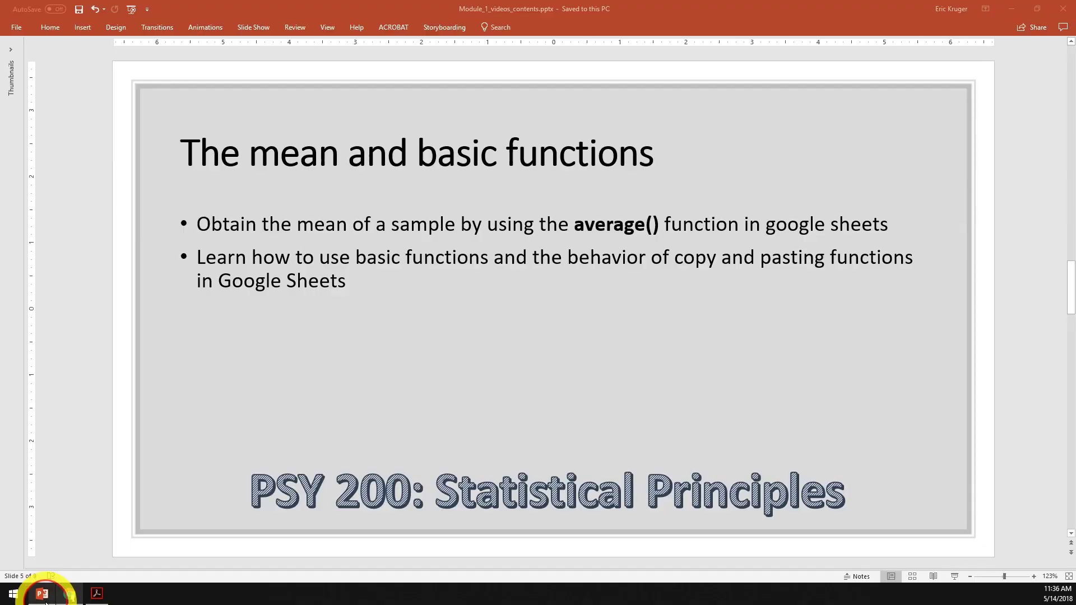
click(45, 597)
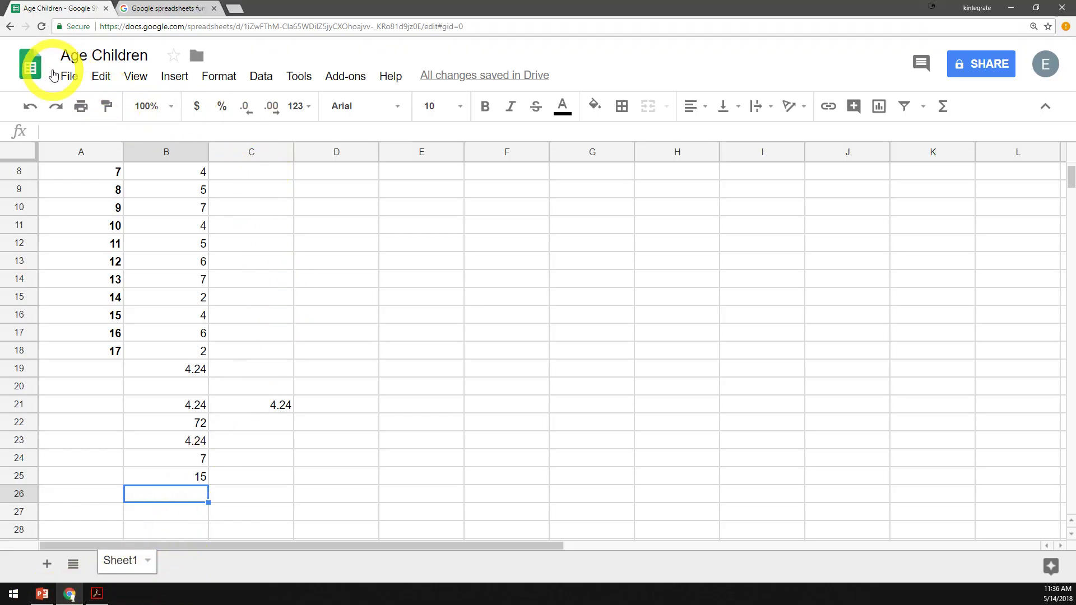
Open the "Quiz Data: Undegrad Characteristics 2018" spreadsheet from the Google Sheets home screen and look through its Data sheet
click(30, 65)
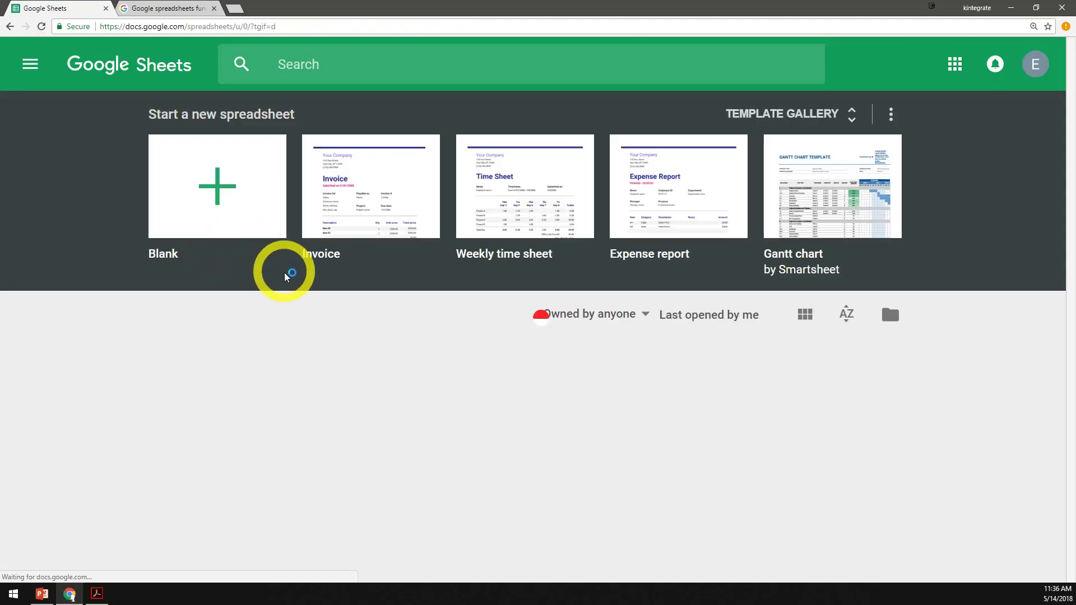
click(313, 405)
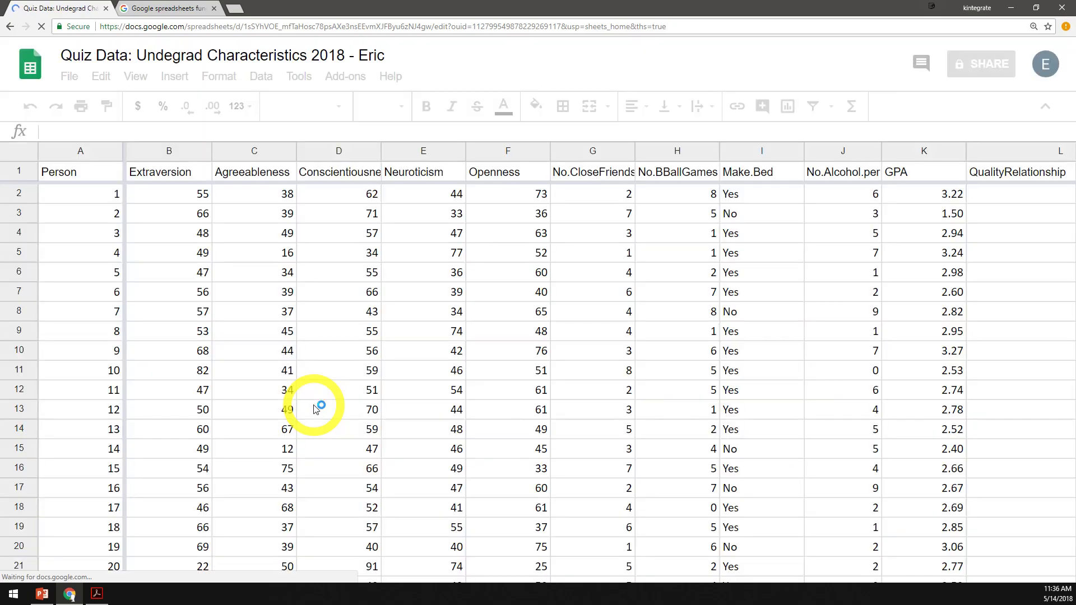
scroll(330, 263, down, 9)
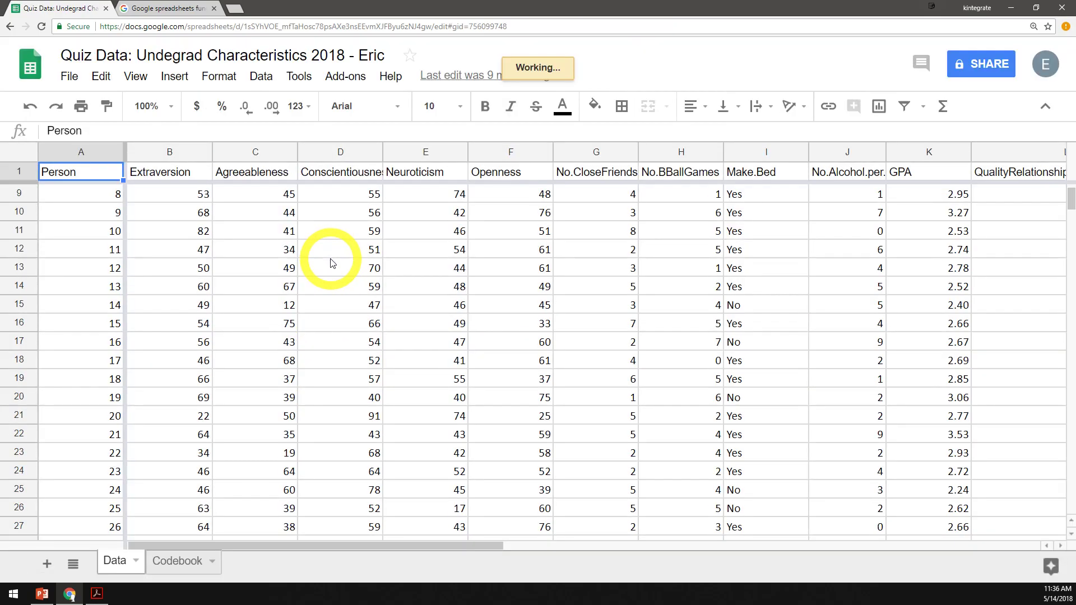
scroll(330, 263, down, 5)
scroll(331, 263, up, 12)
scroll(333, 263, up, 3)
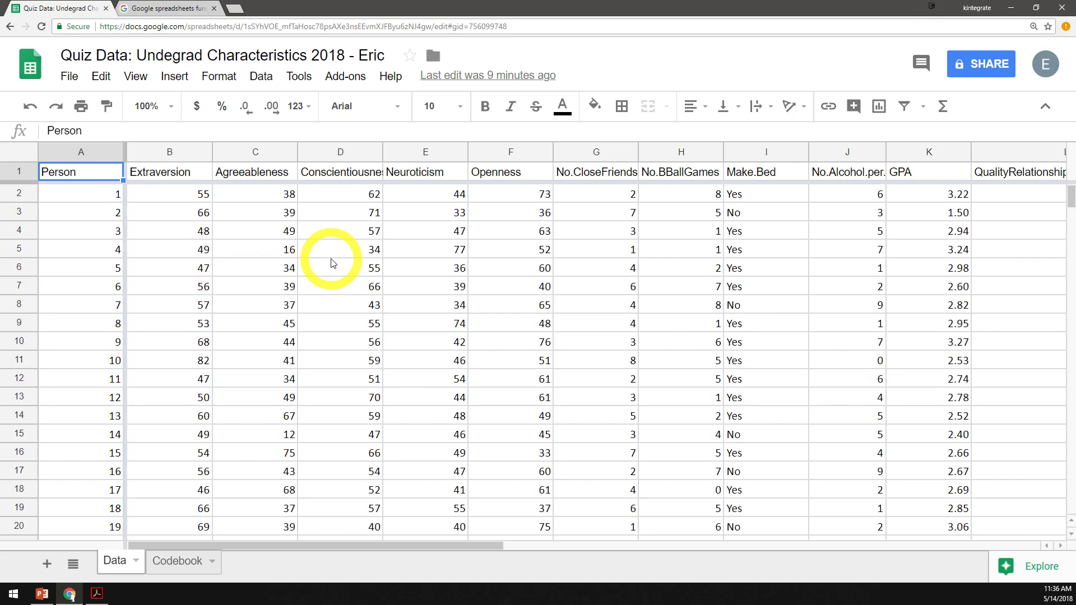
Try to append the text "zxcasd" to the Conscientiousness value in cell D5
click(330, 256)
double_click(334, 252)
text(zxcasd)
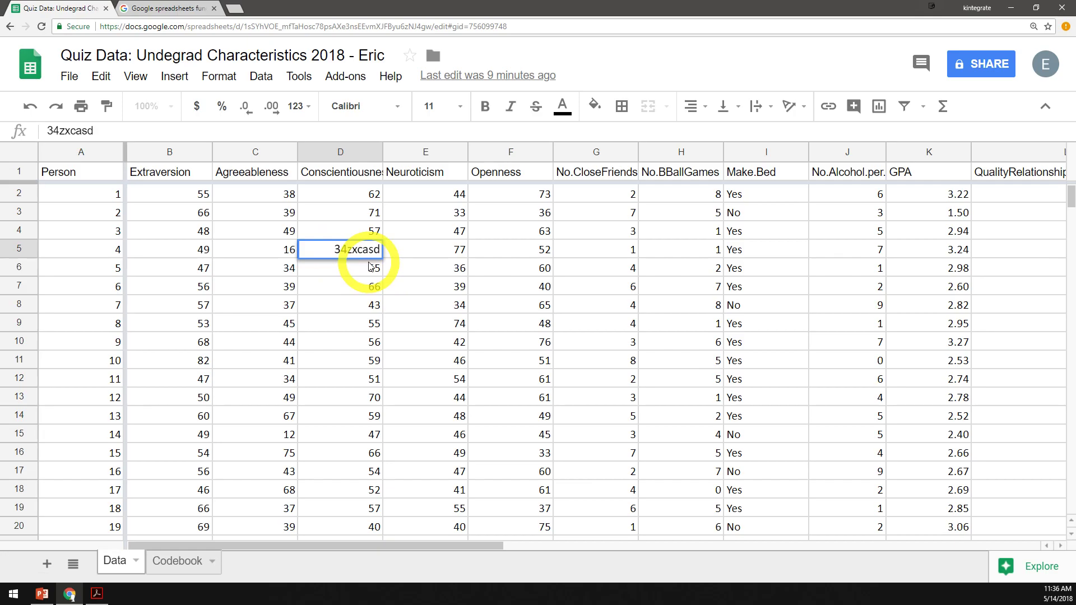
click(371, 268)
click(420, 361)
Examine the remaining rows of the Data sheet down to the last person
scroll(343, 312, down, 7)
scroll(343, 312, down, 12)
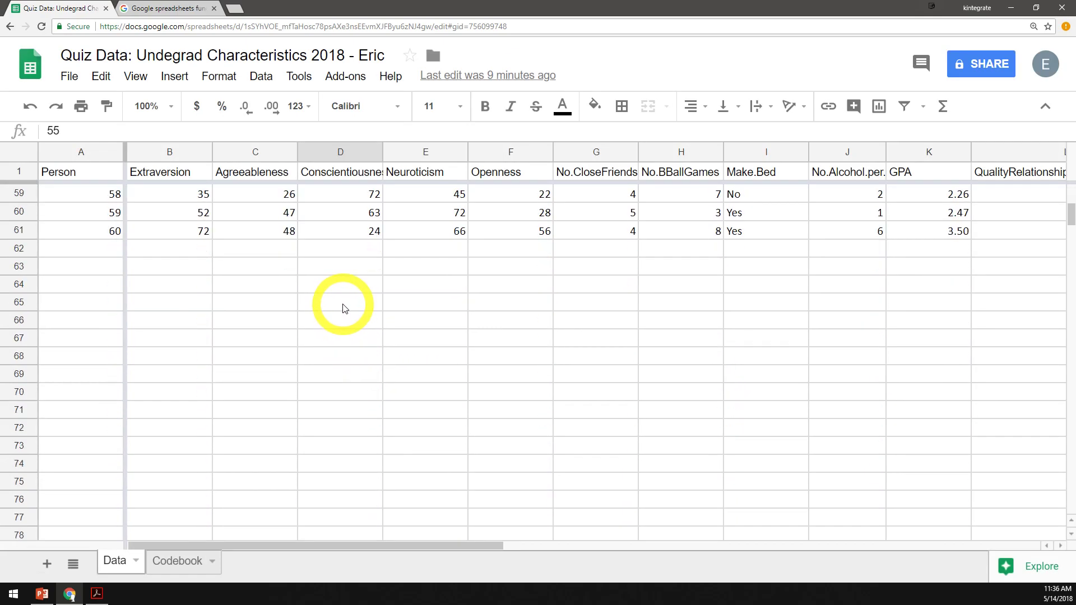
Compute the Extraversion average below its data by entering =AVERAGE(B2:B61) in cell B62 of the Data sheet
drag(202, 252, 694, 263)
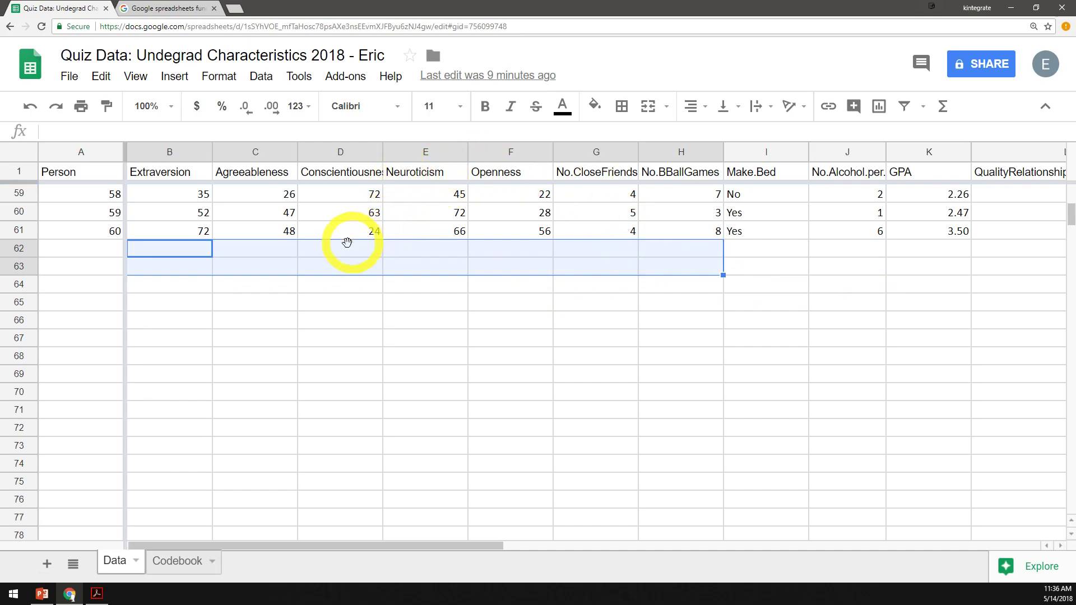
click(204, 253)
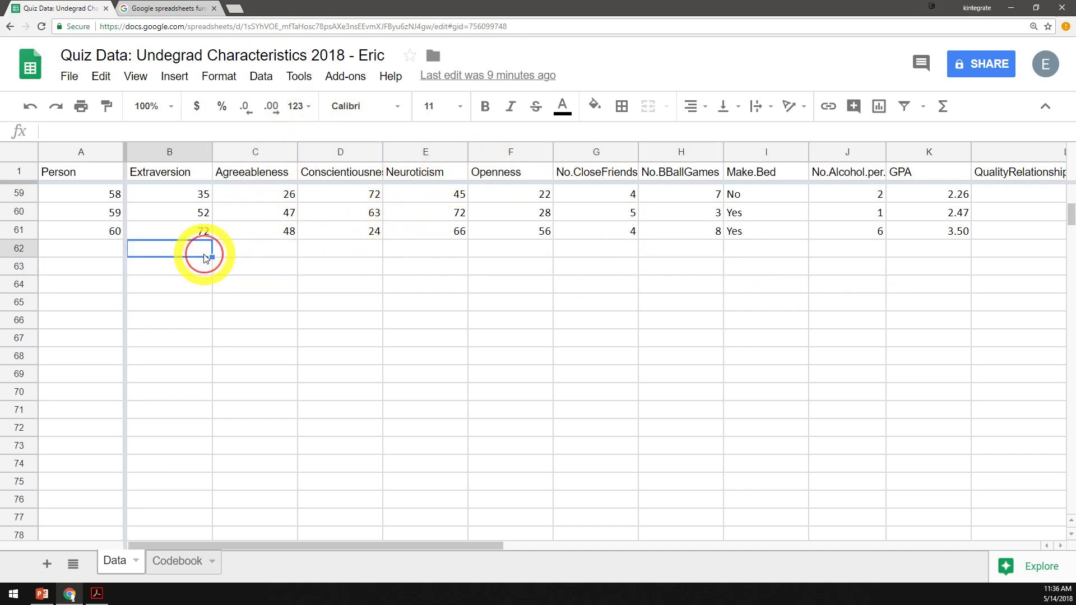
text(=aver)
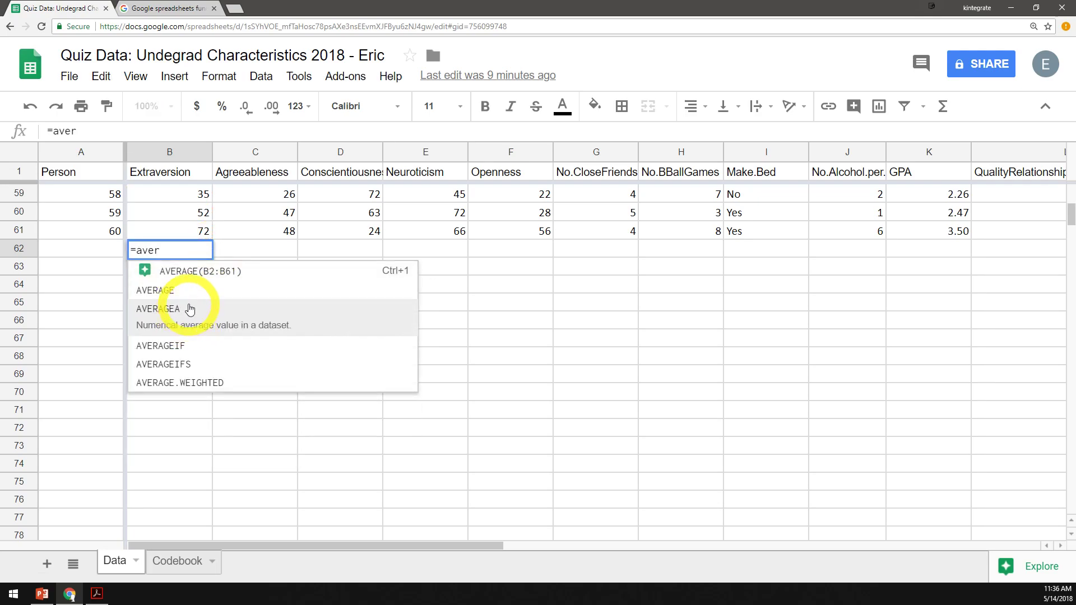
click(187, 287)
drag(180, 230, 181, 195)
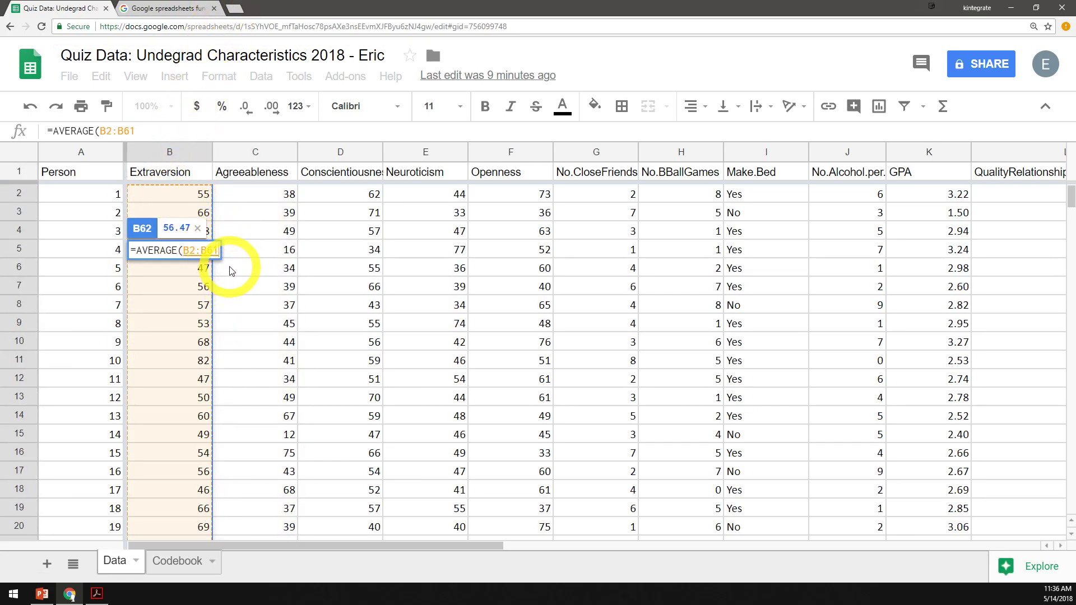
key(Return)
click(330, 328)
click(353, 359)
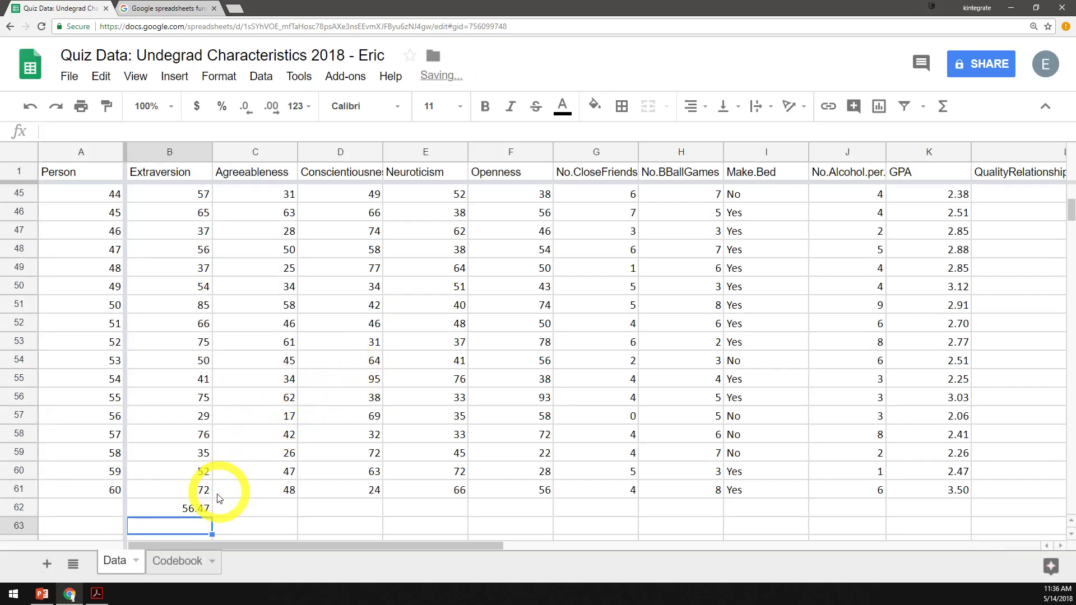
click(208, 511)
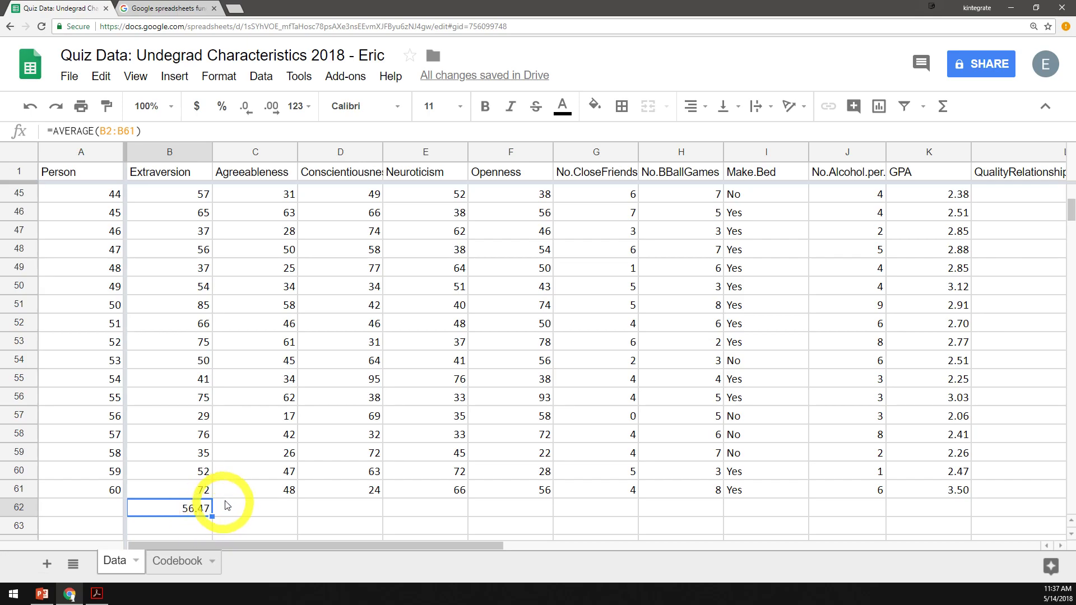
click(302, 87)
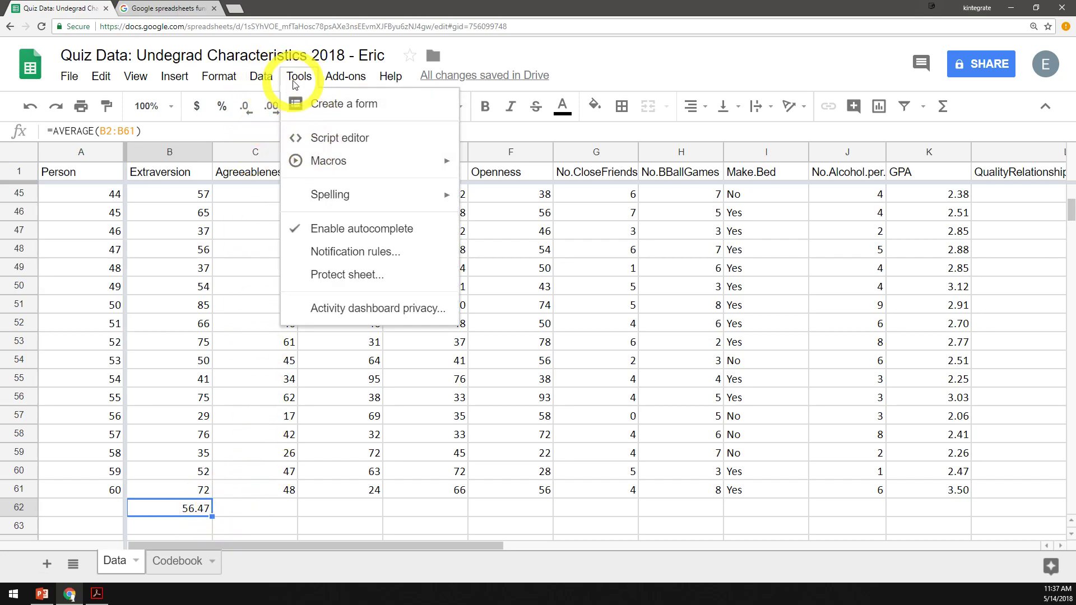
click(345, 76)
mouse_move(370, 138)
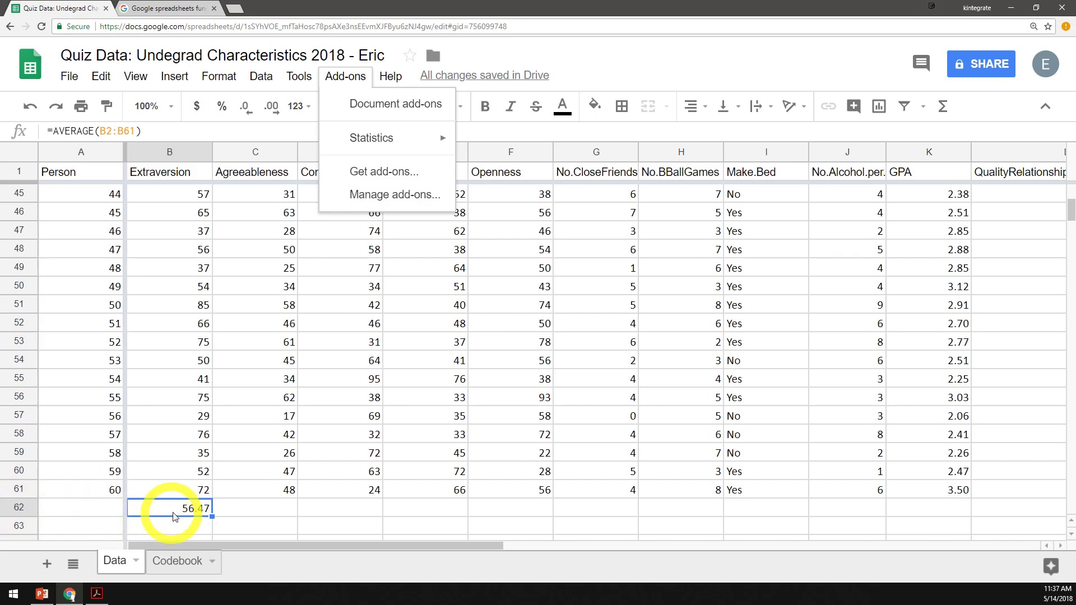
Clear the average formula from cell B62 of the Data sheet
click(109, 514)
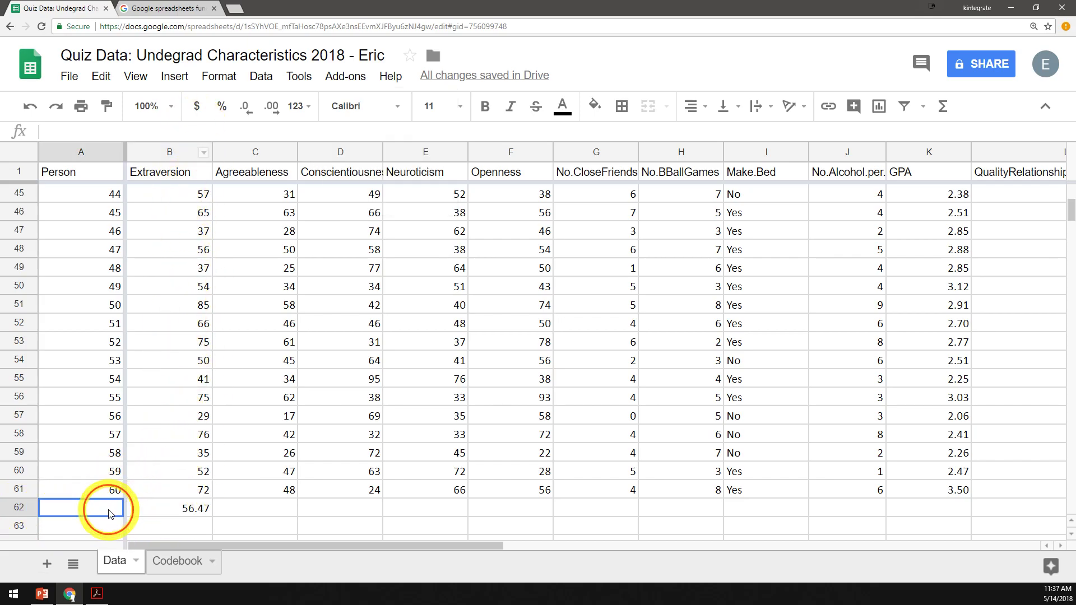
click(184, 508)
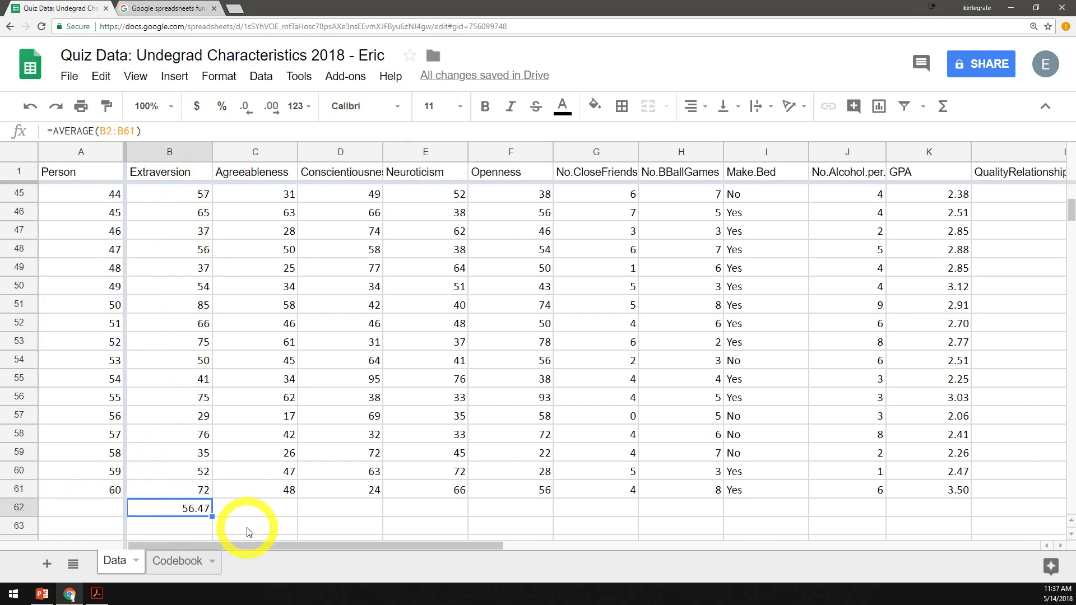
key(Delete)
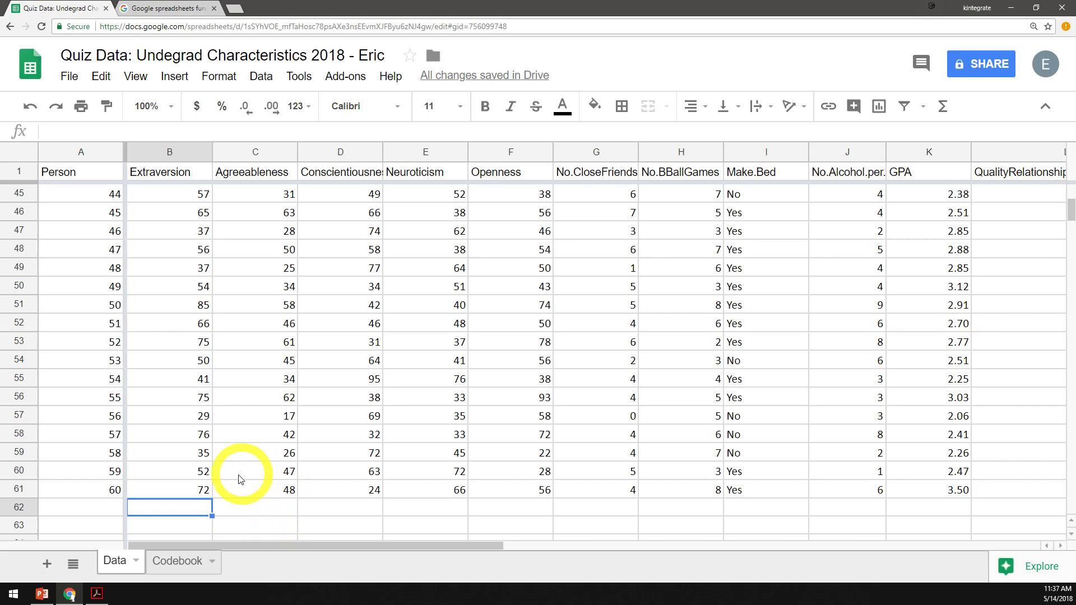
Add a new sheet after the Data sheet and rename it Averages
click(47, 564)
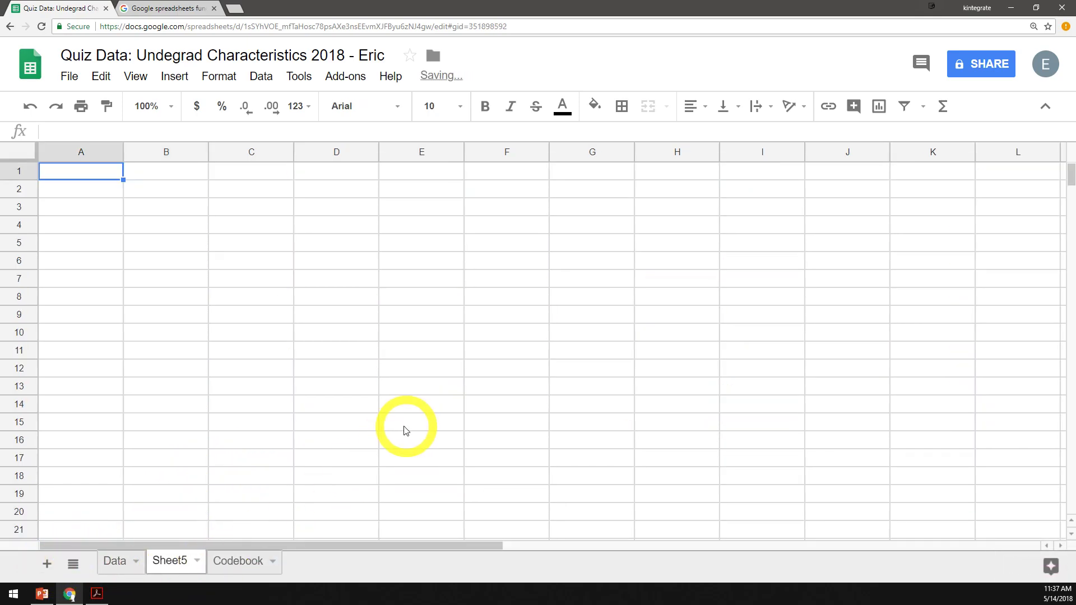
click(198, 562)
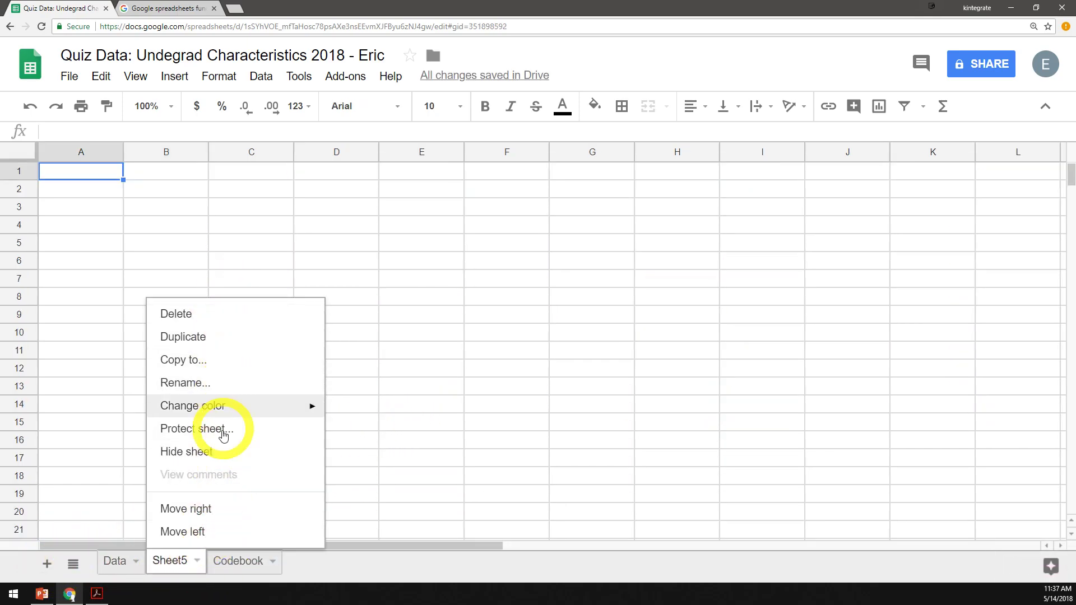
click(216, 382)
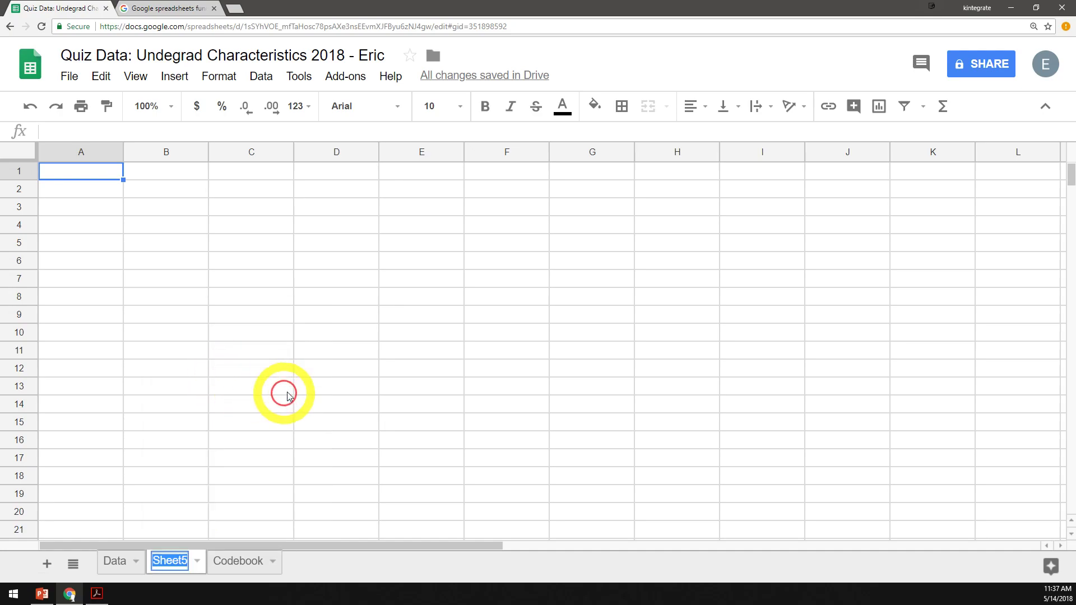
text(Averages)
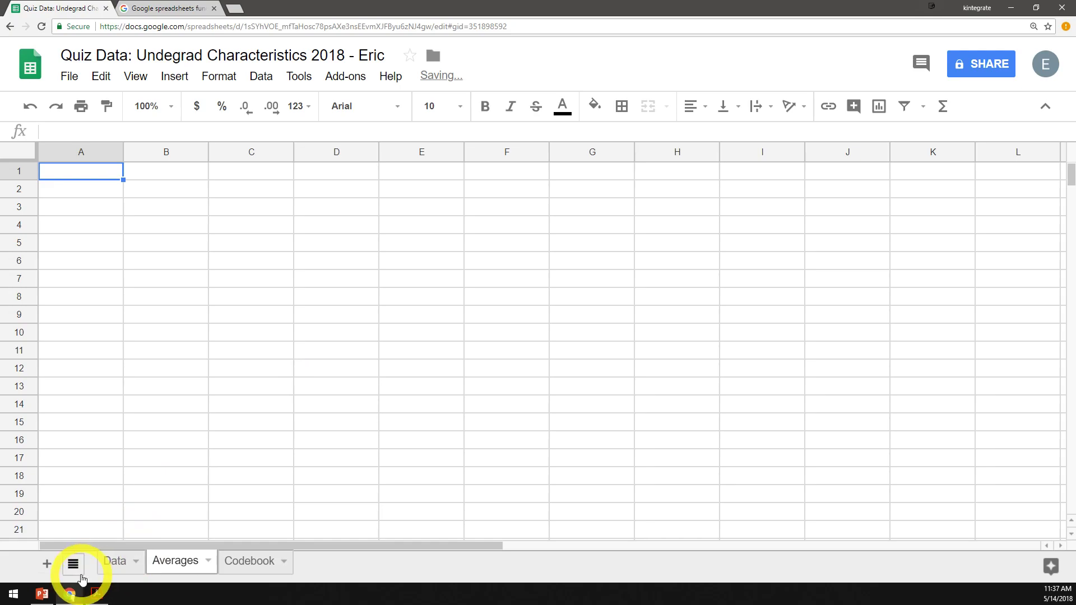
Copy the headers Extraversion through Openness (B1:F1) from the Data sheet into the Averages sheet starting at cell B1
click(117, 563)
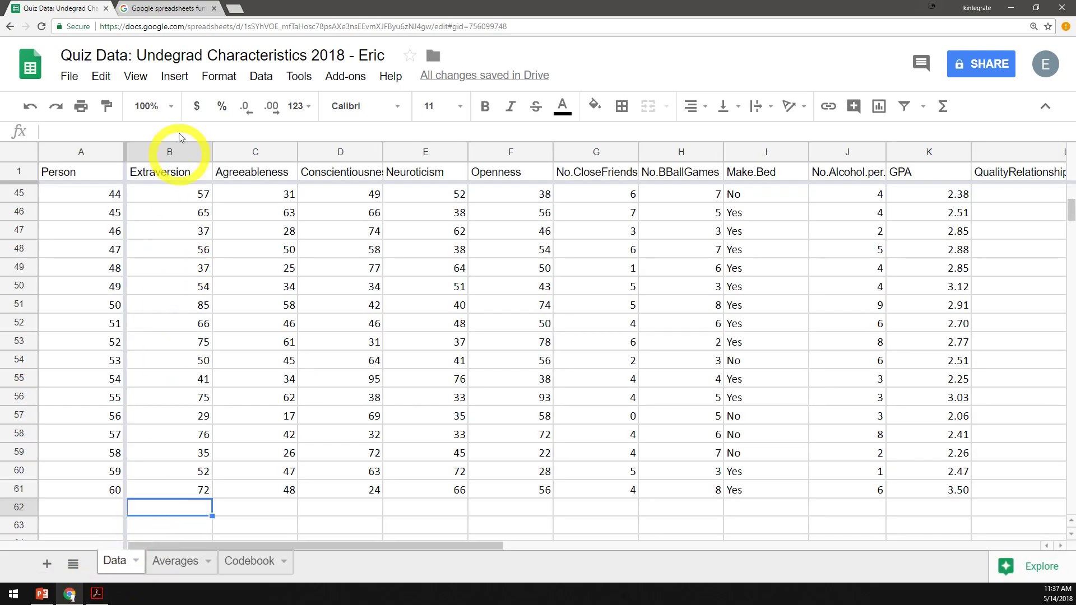
click(161, 172)
drag(161, 172, 509, 171)
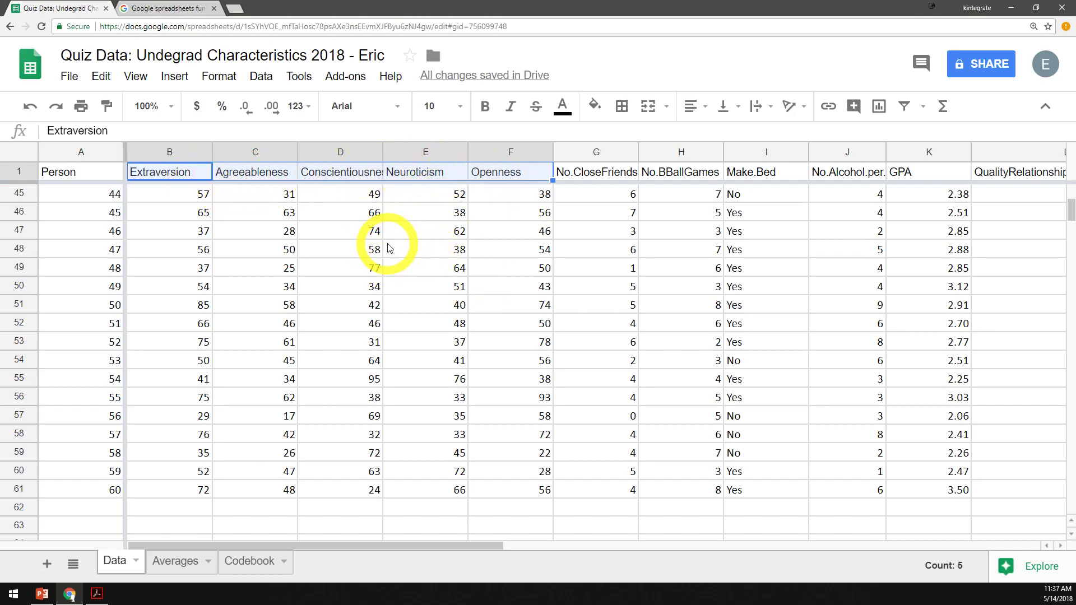
key(ctrl+c)
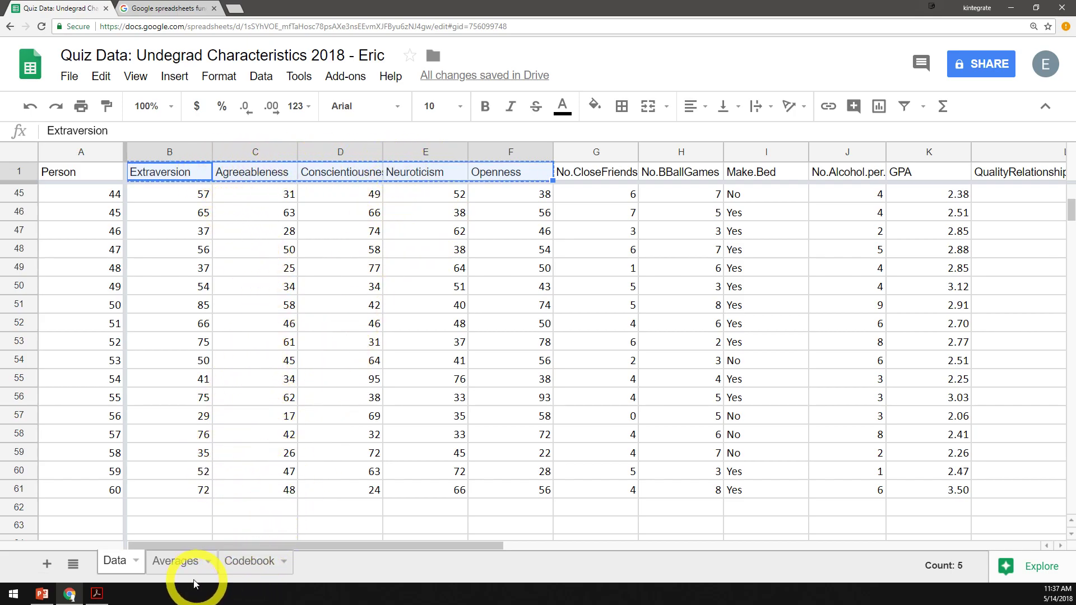
click(174, 562)
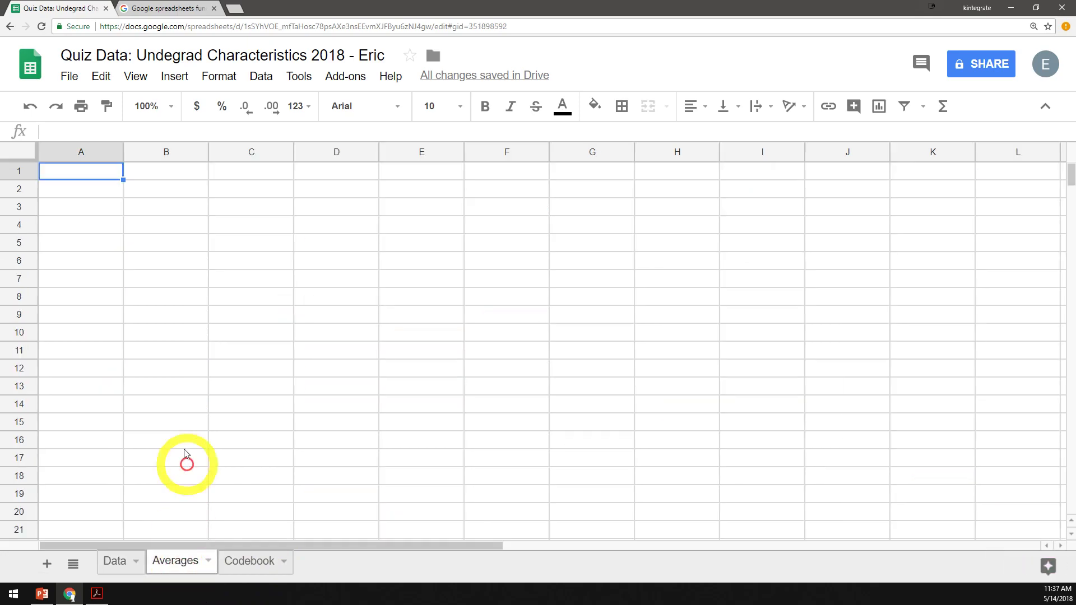
click(180, 172)
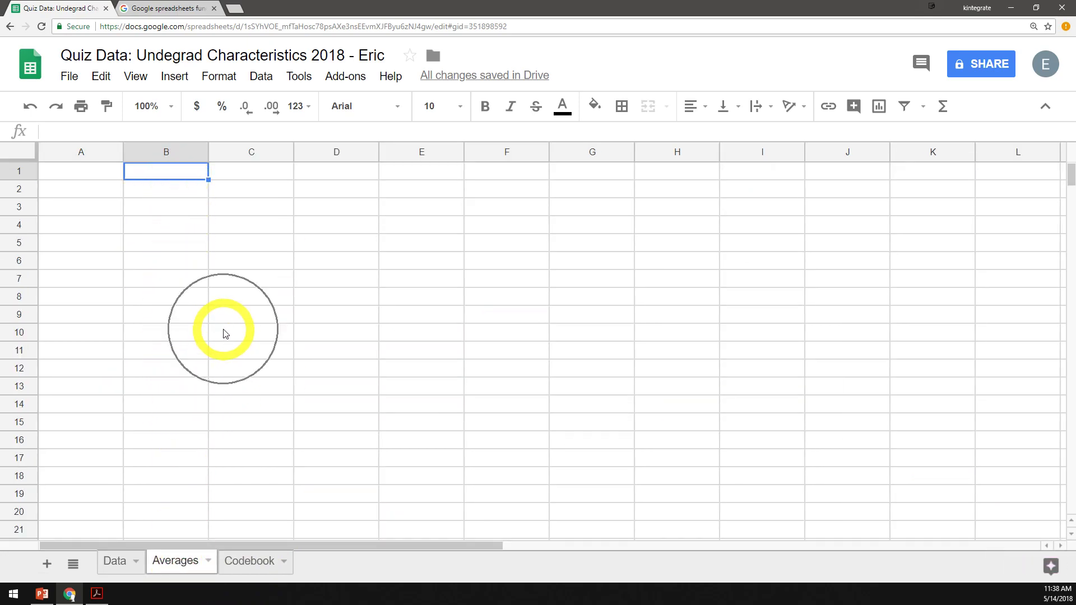
key(ctrl+v)
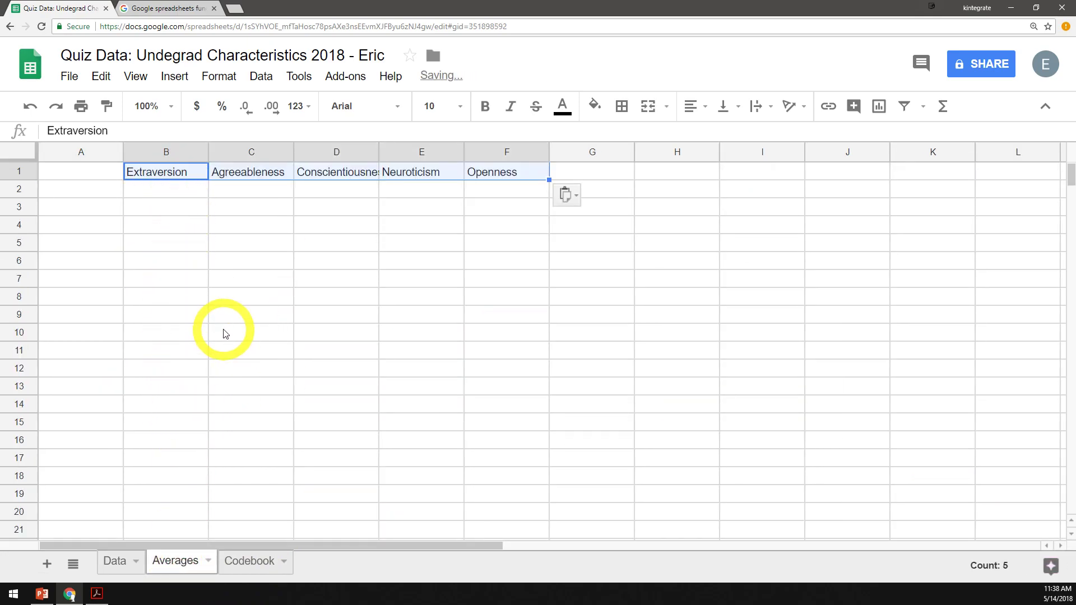
right_click(185, 175)
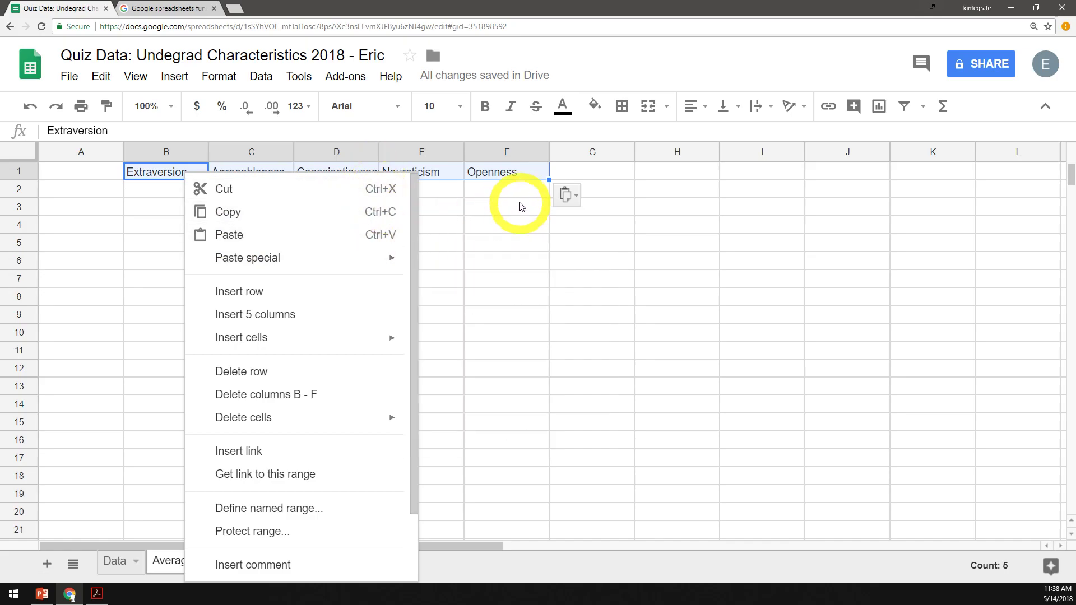
click(476, 196)
Enter the row label Mean in cell A2 and widen column D to fit the Conscientiousness header
click(114, 191)
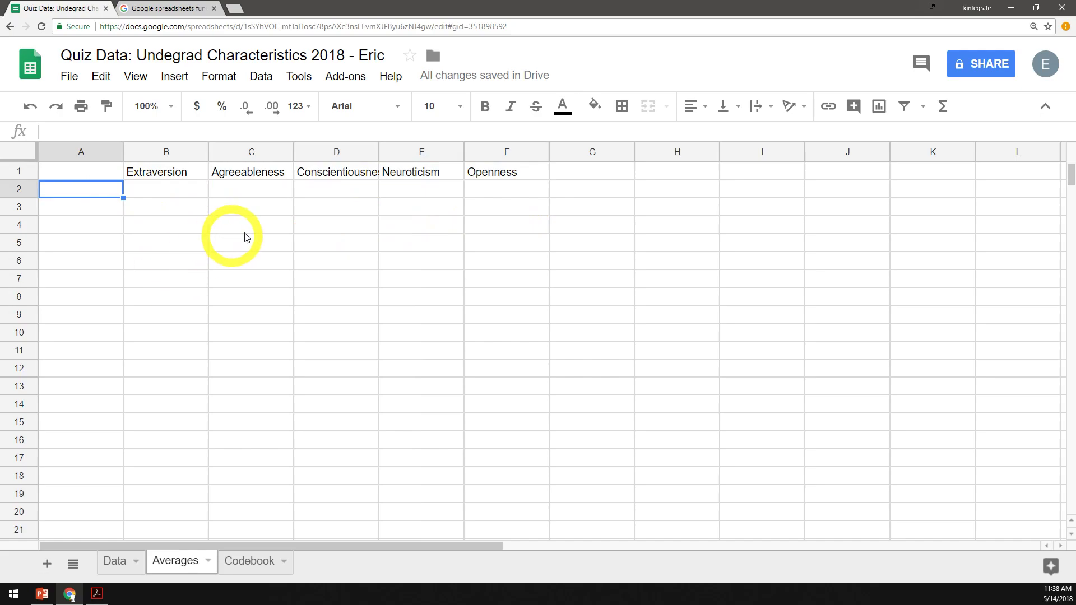
drag(379, 151, 390, 150)
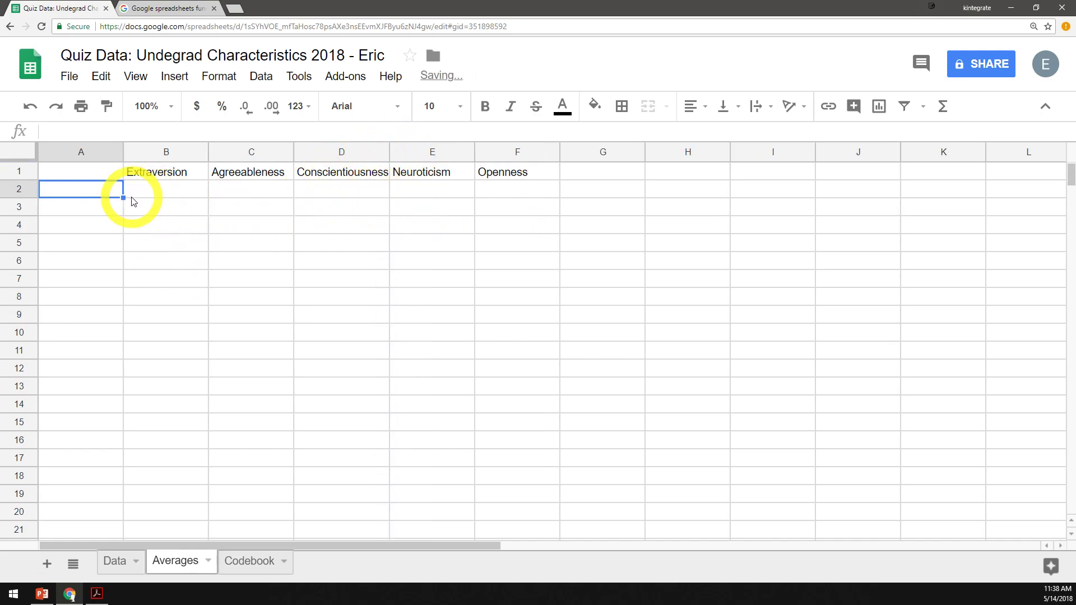
key(Return)
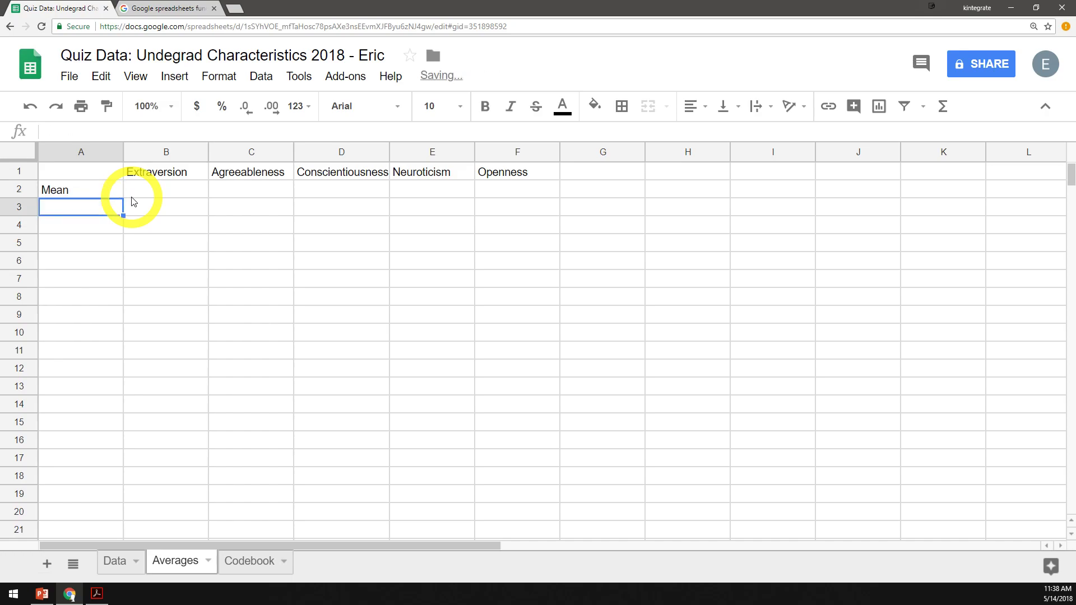
click(160, 185)
click(212, 185)
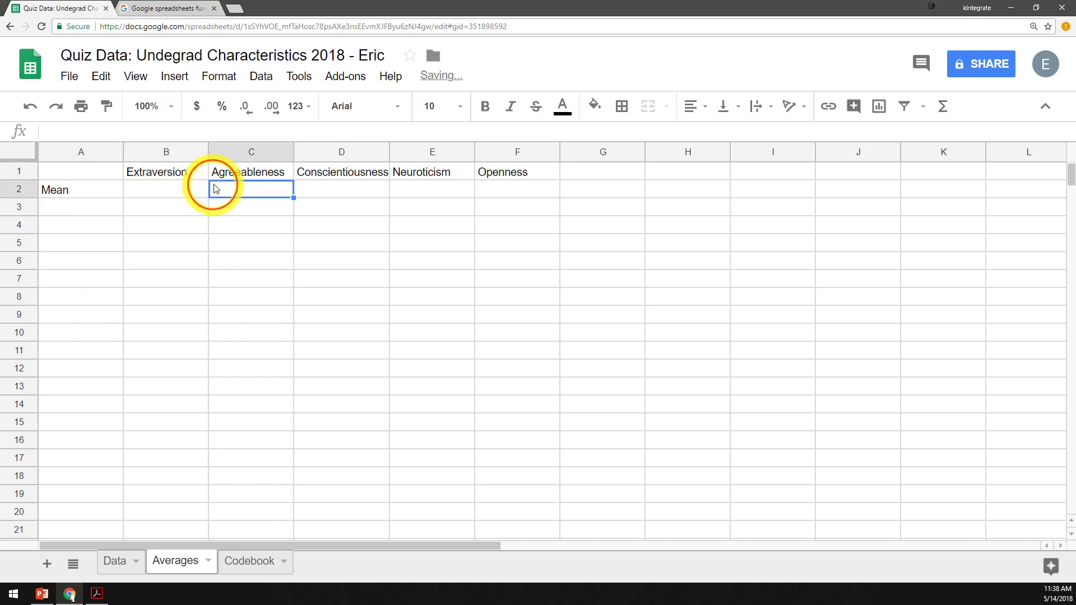
click(280, 177)
click(322, 187)
click(431, 174)
click(499, 190)
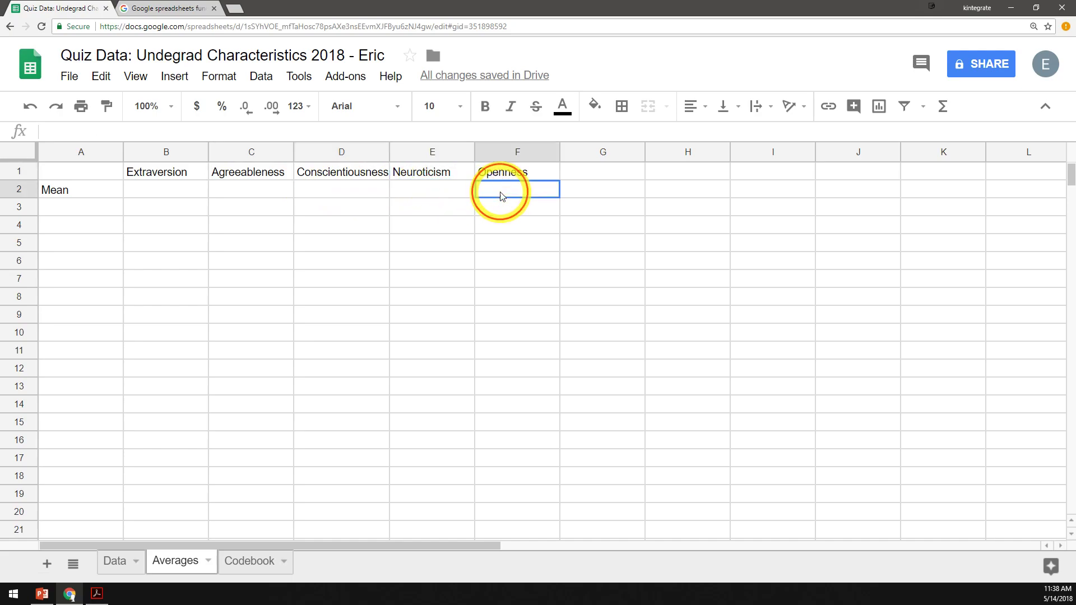
Compute the Extraversion mean in cell B2 of Averages with =AVERAGE(Data!B2:B61) and display it with two decimal places
click(181, 196)
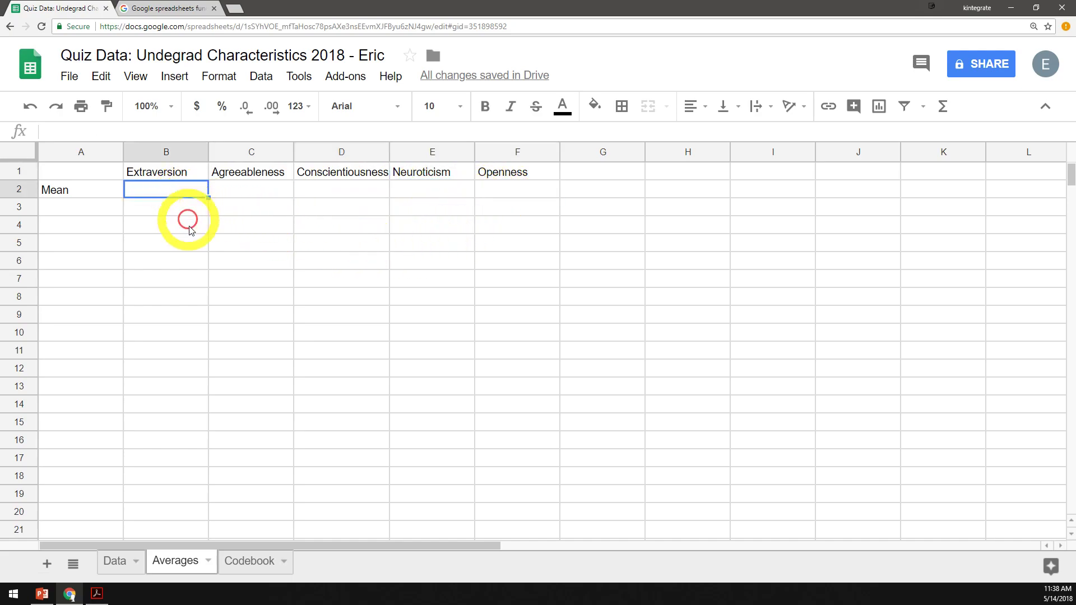
text(=)
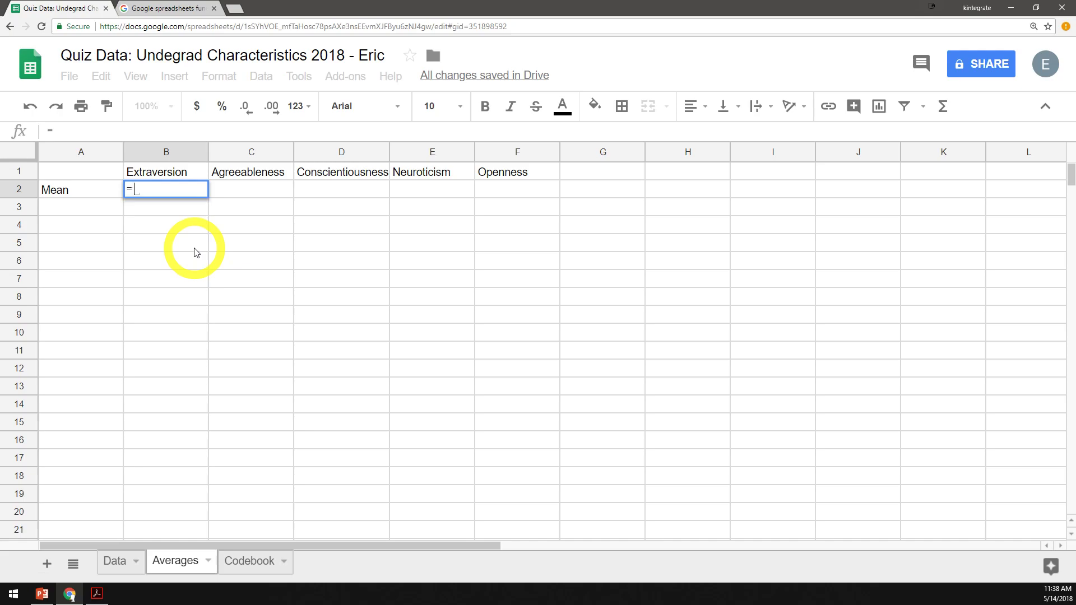
text(av)
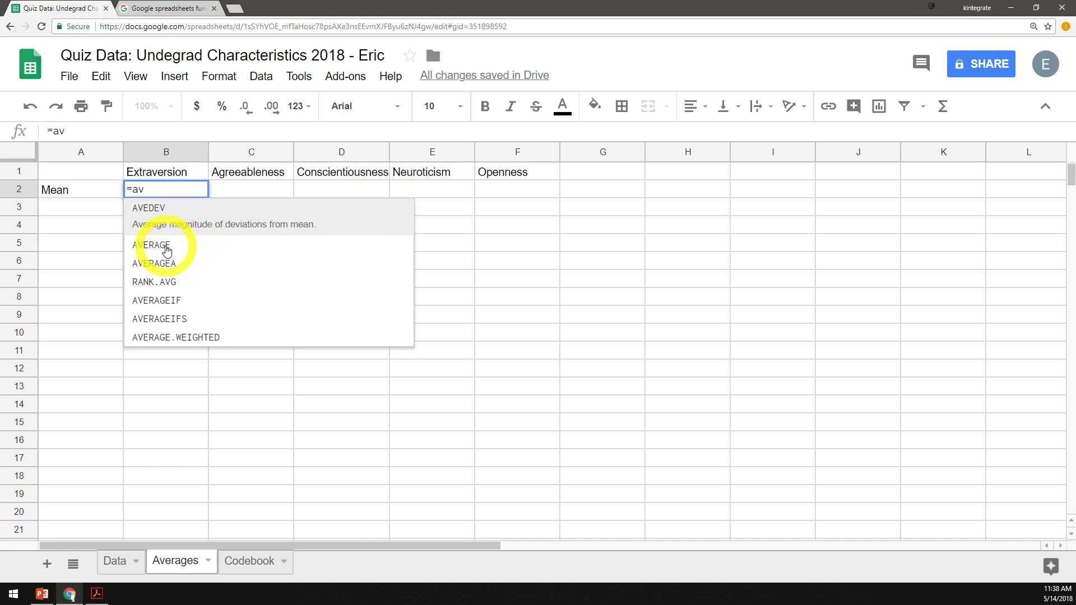
click(173, 246)
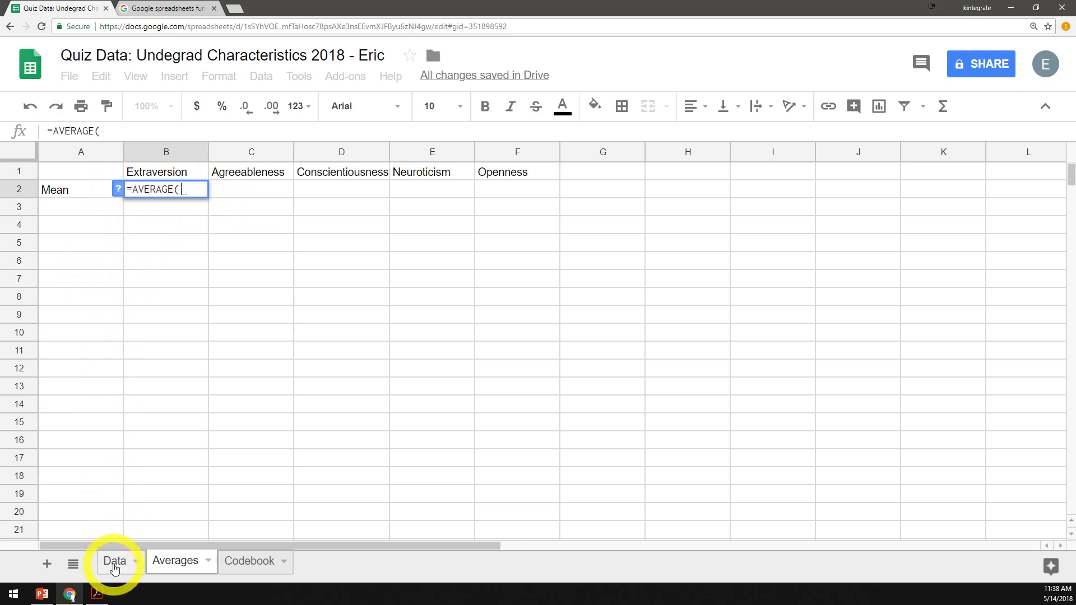
click(115, 563)
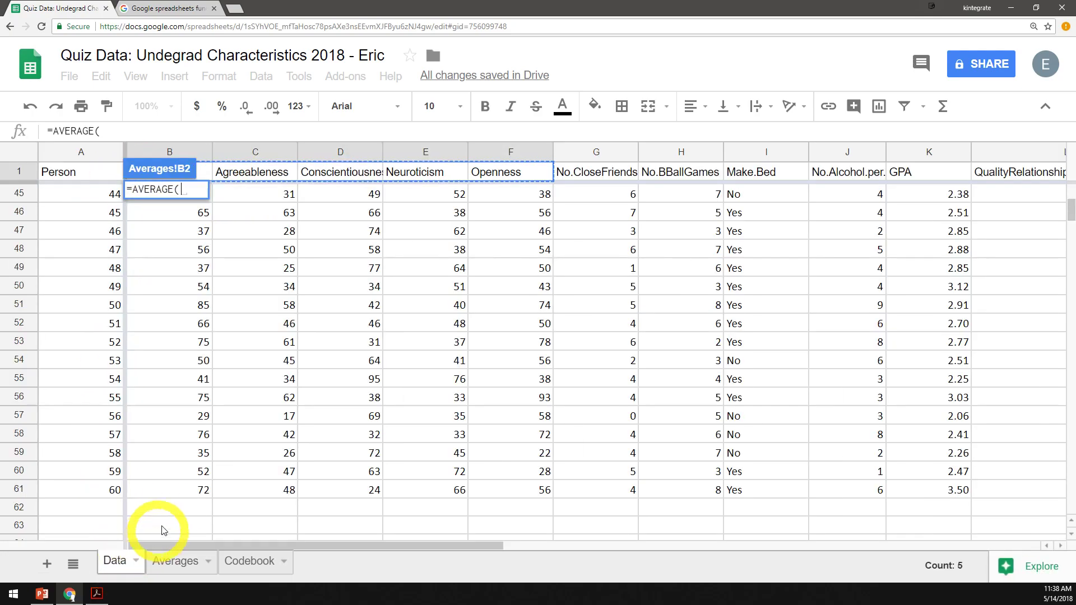
drag(191, 497, 175, 193)
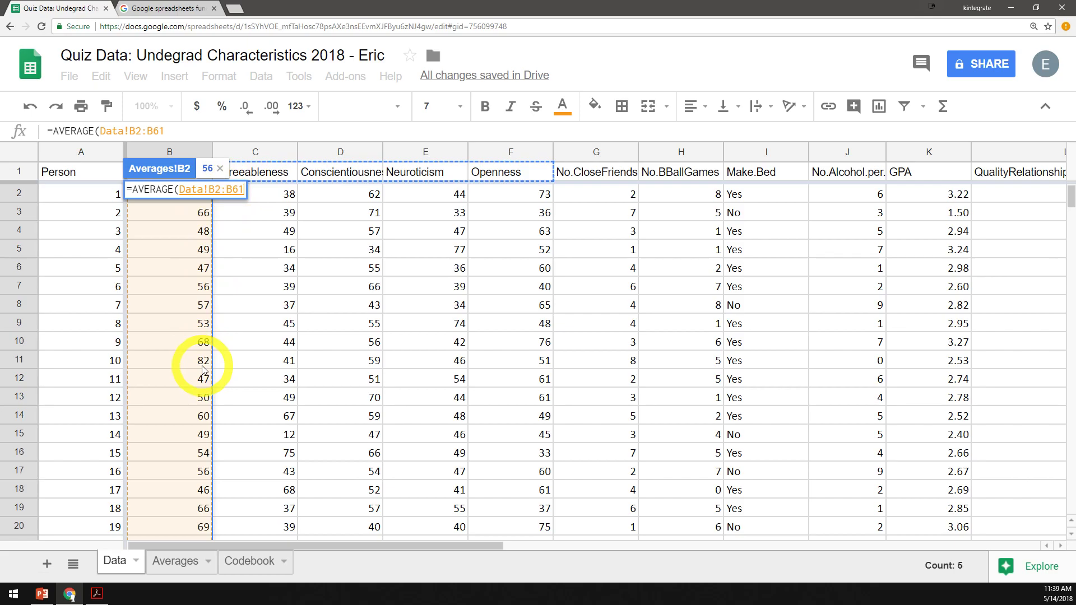
key(Return)
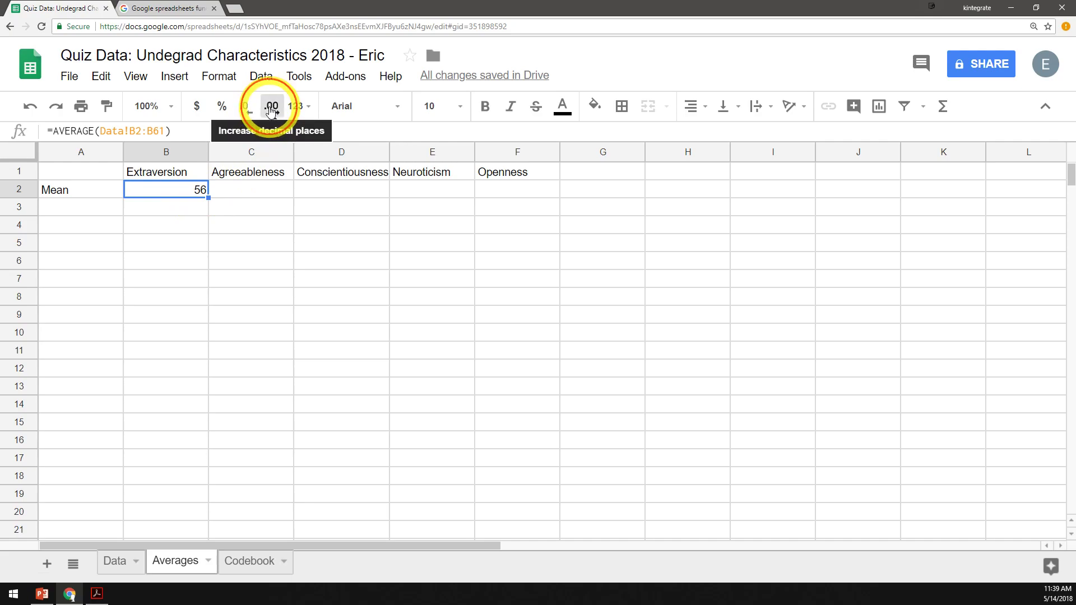
click(269, 110)
click(269, 110)
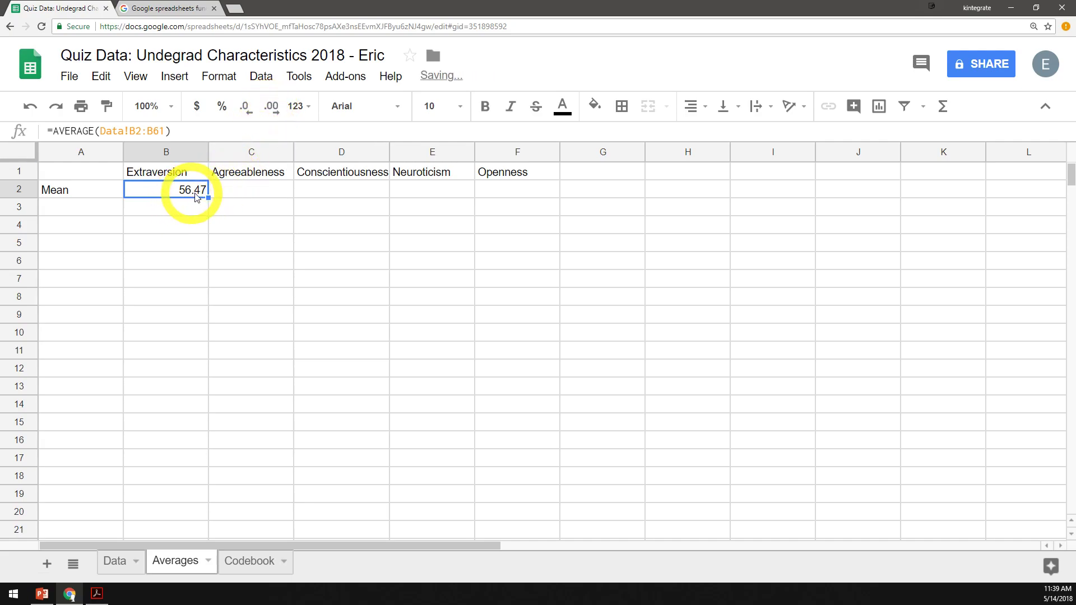
Review the formula in B2 of Averages against the Extraversion values in column B of the Data sheet
click(193, 222)
click(197, 194)
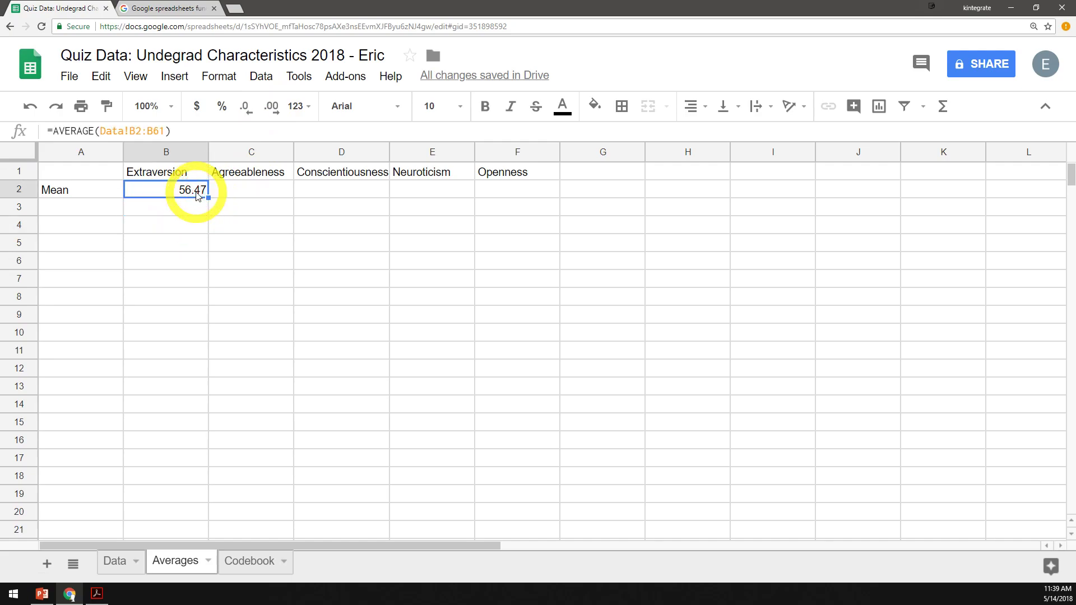
double_click(196, 194)
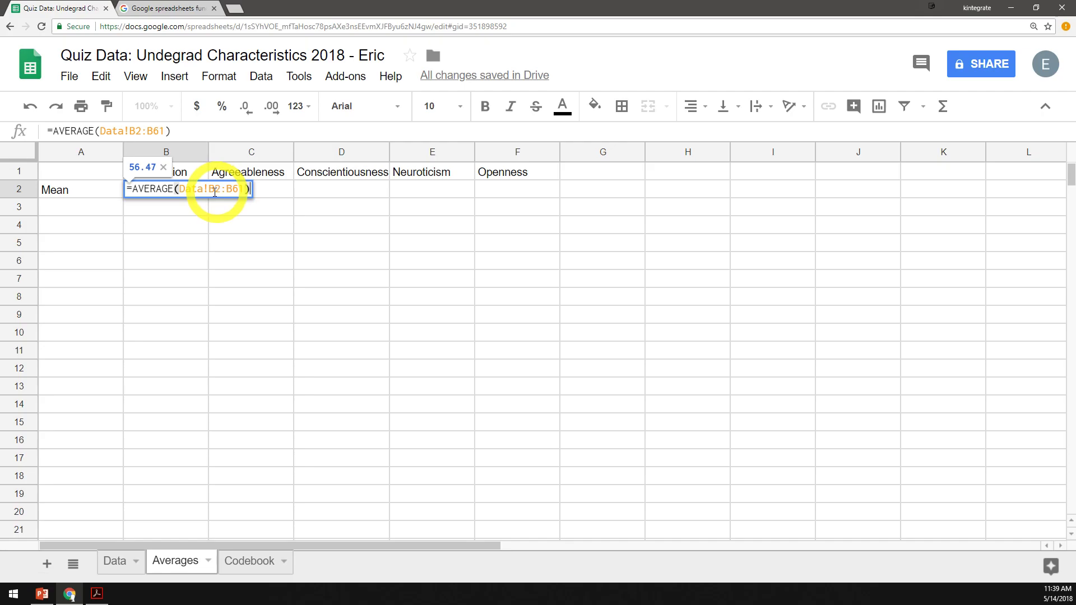
click(116, 561)
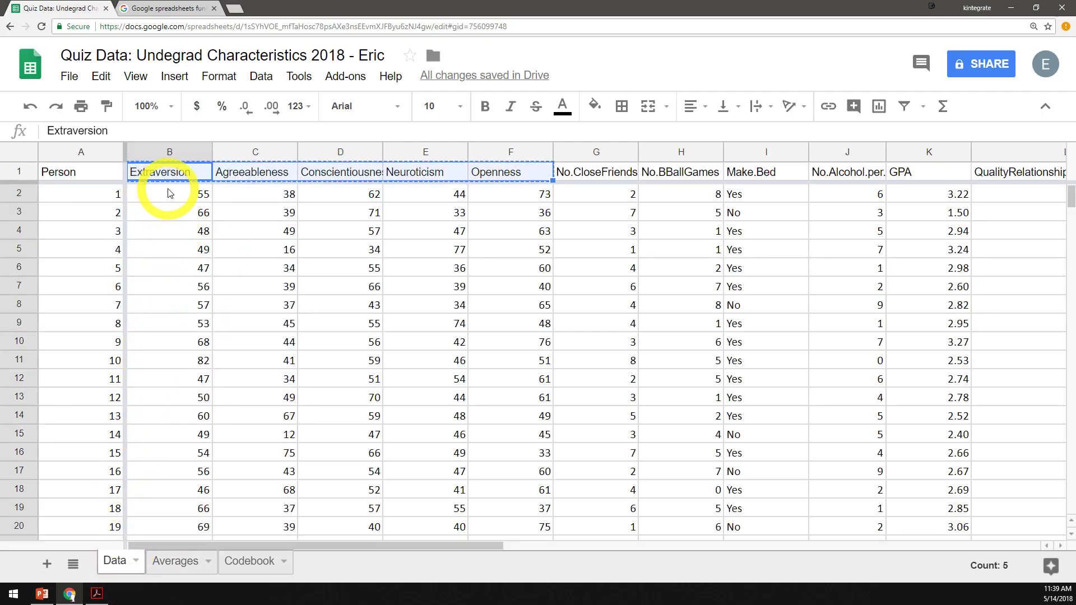
scroll(197, 456, down, 9)
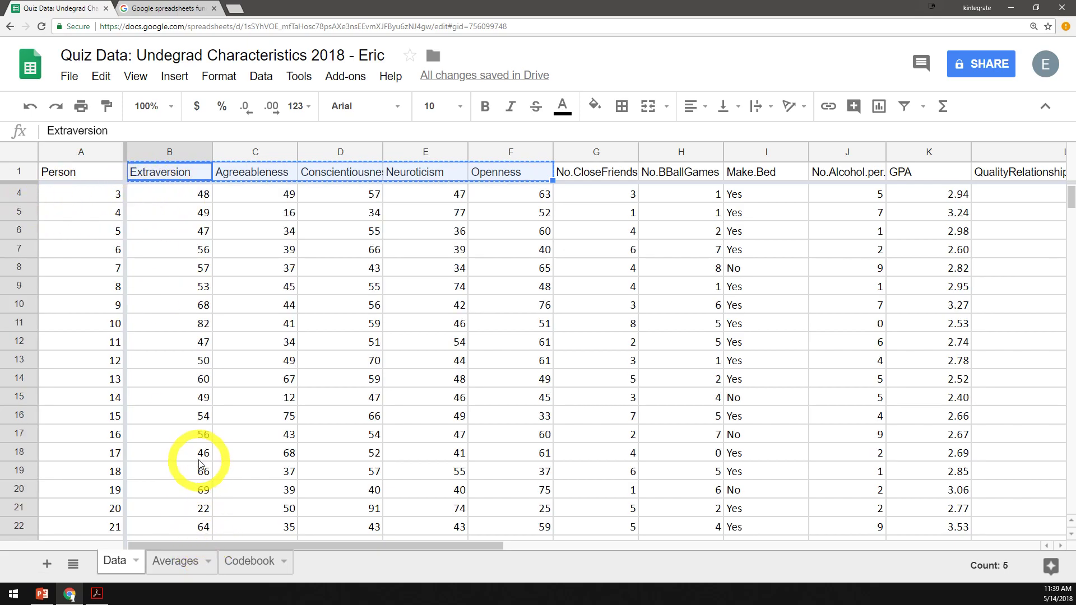
scroll(176, 497, down, 7)
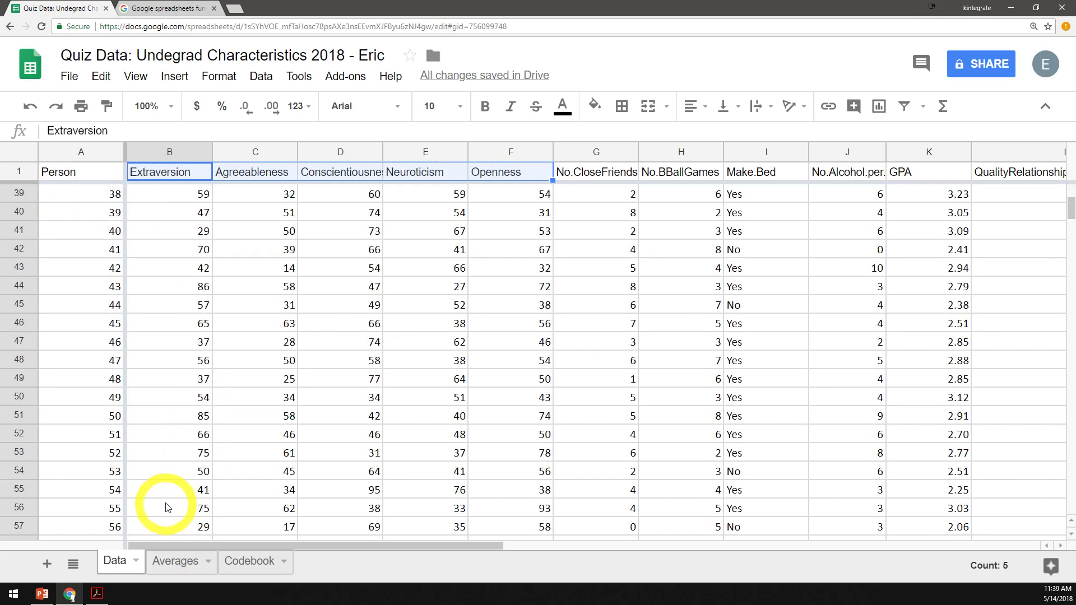
scroll(166, 502, down, 1)
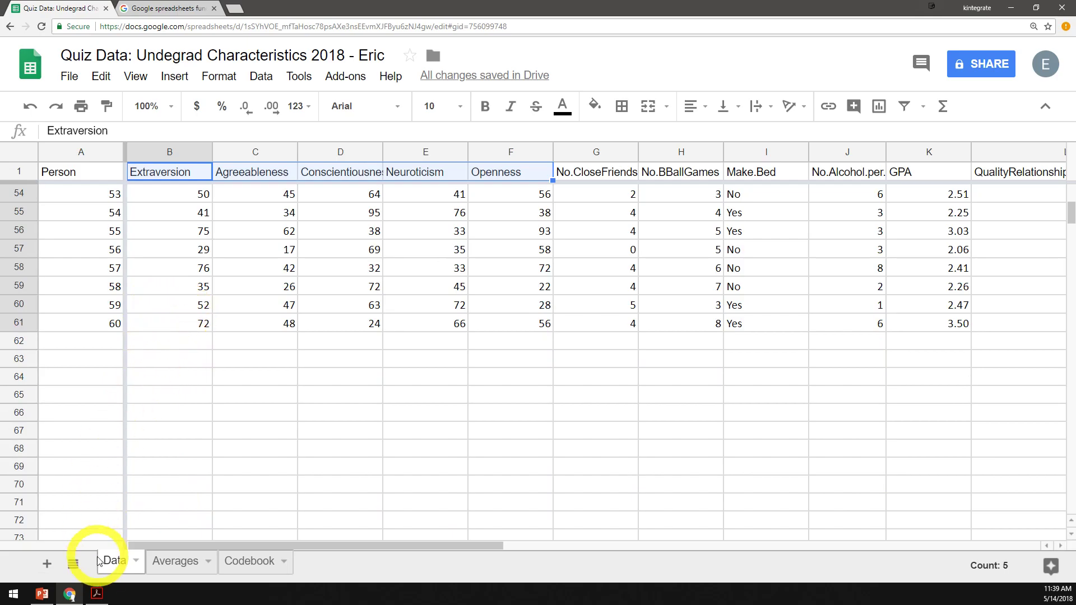
click(176, 559)
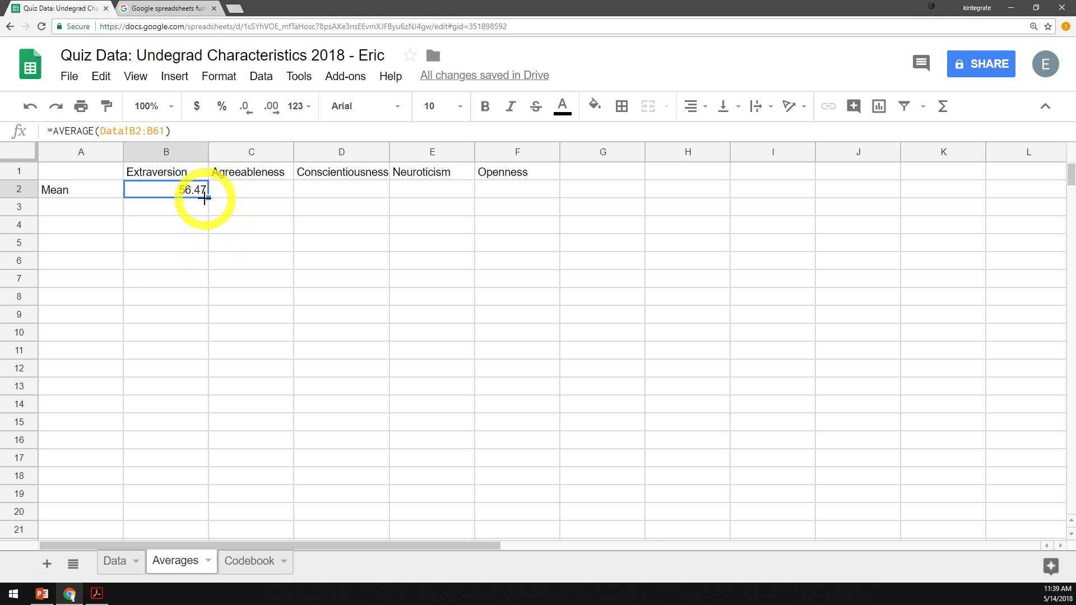
Copy the Extraversion mean formula from B2 into C2 for Agreeableness and compare the ranges the two formulas reference
key(ctrl+c)
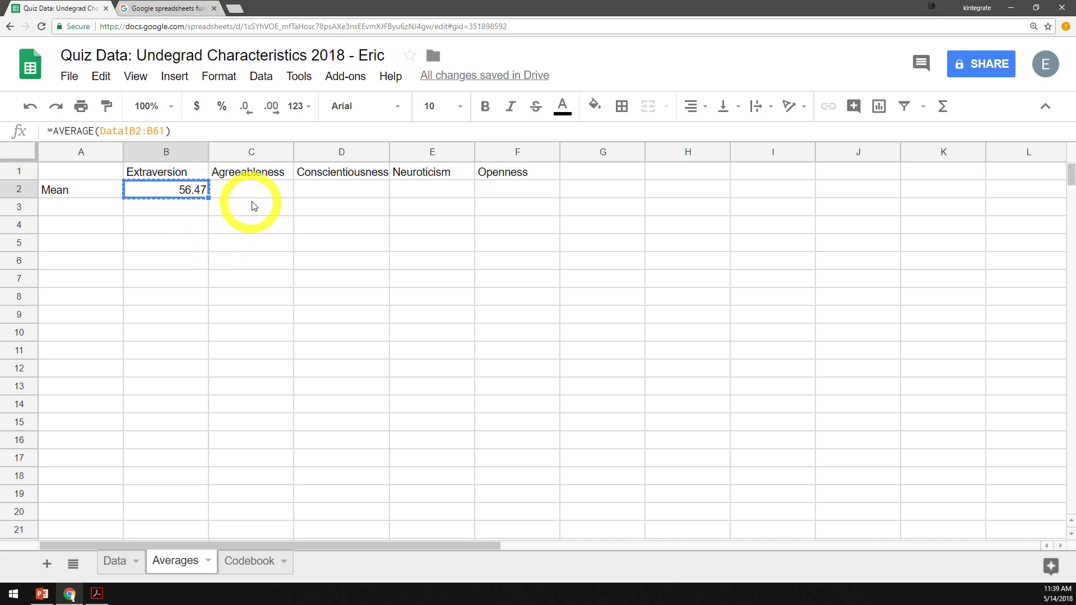
click(261, 196)
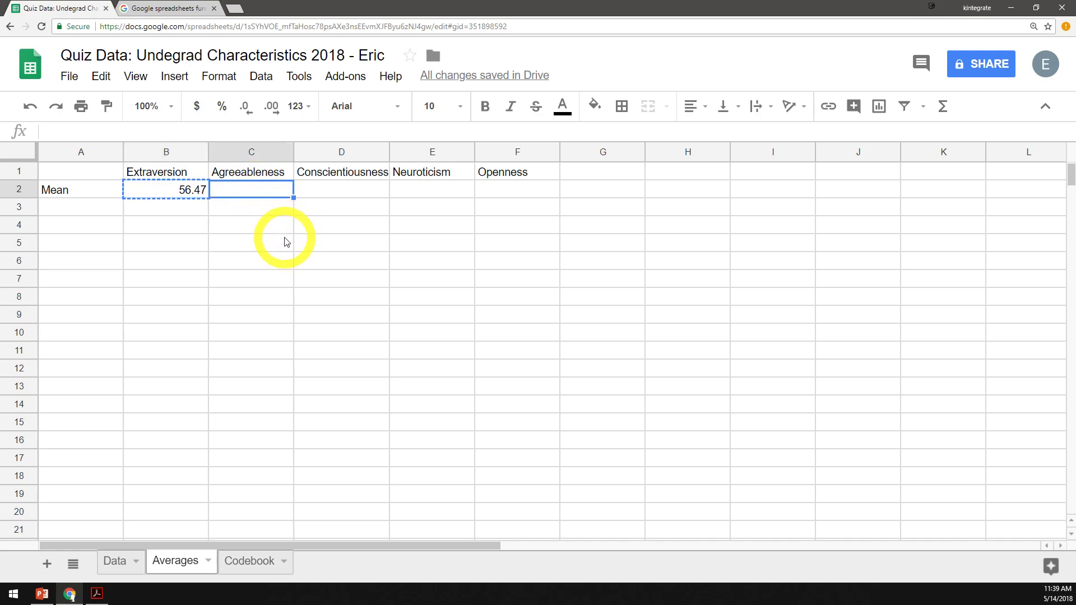
key(ctrl+v)
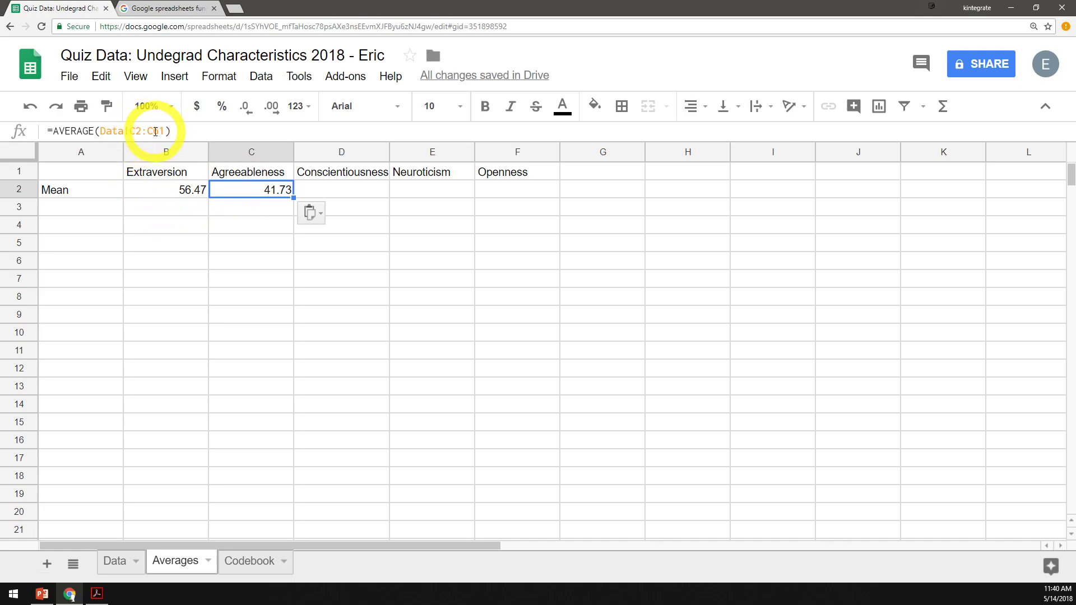
click(165, 175)
click(187, 193)
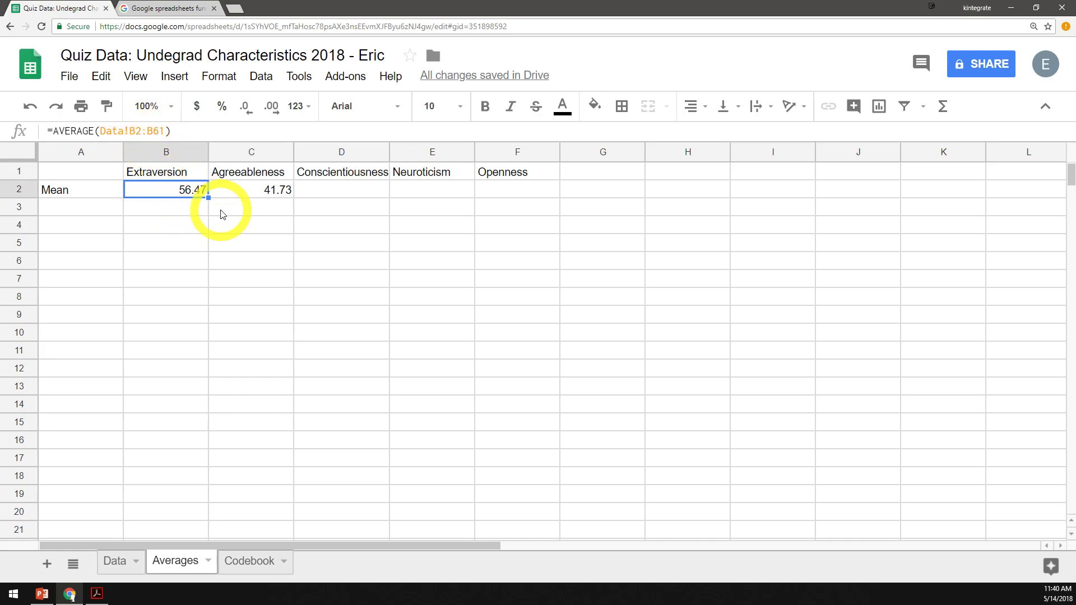
click(278, 192)
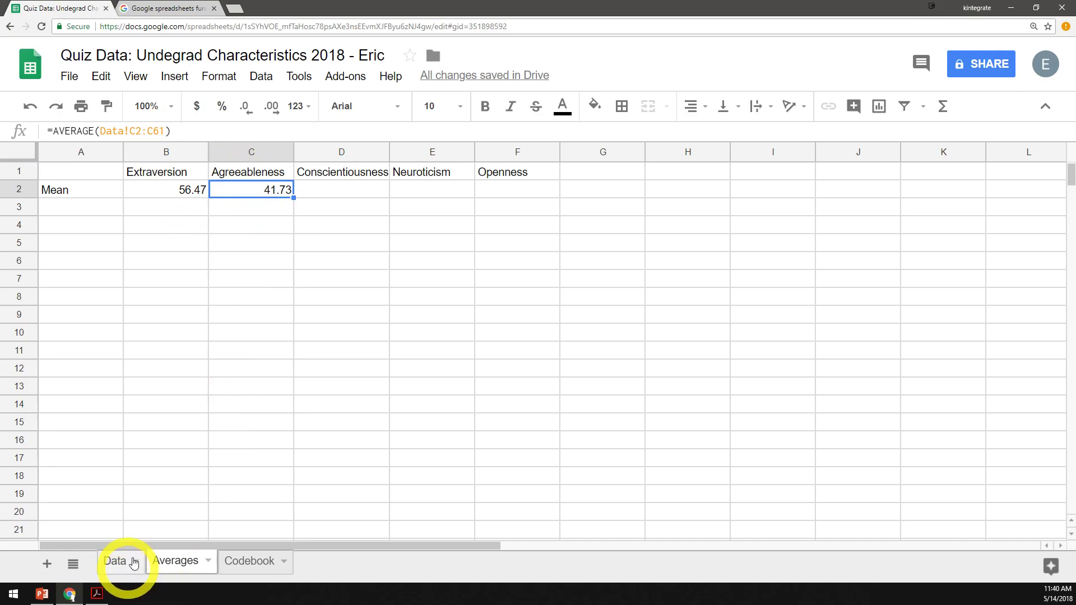
drag(129, 131, 164, 131)
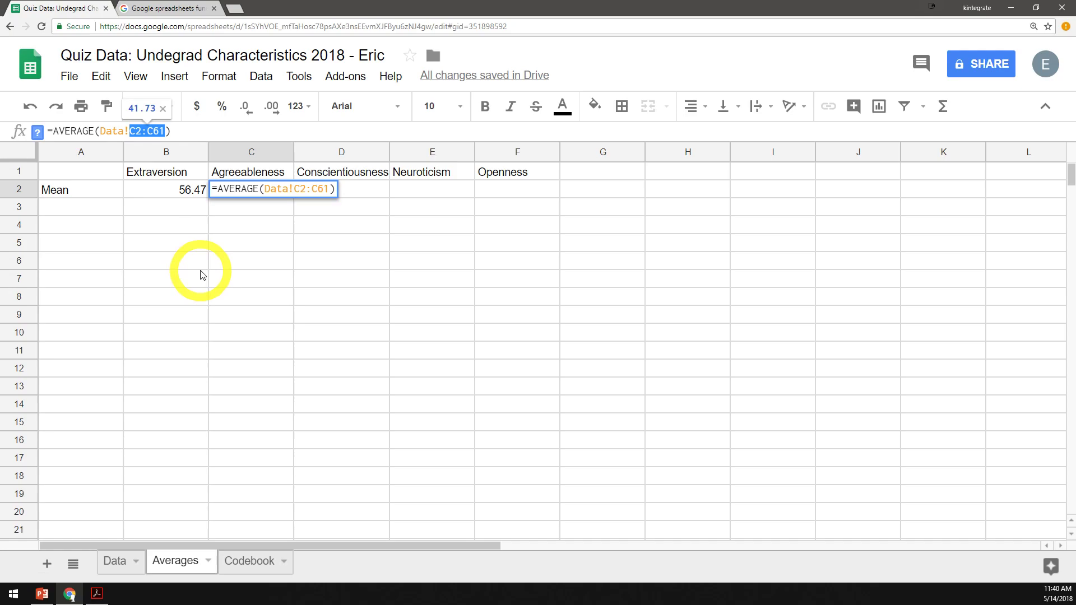
key(Escape)
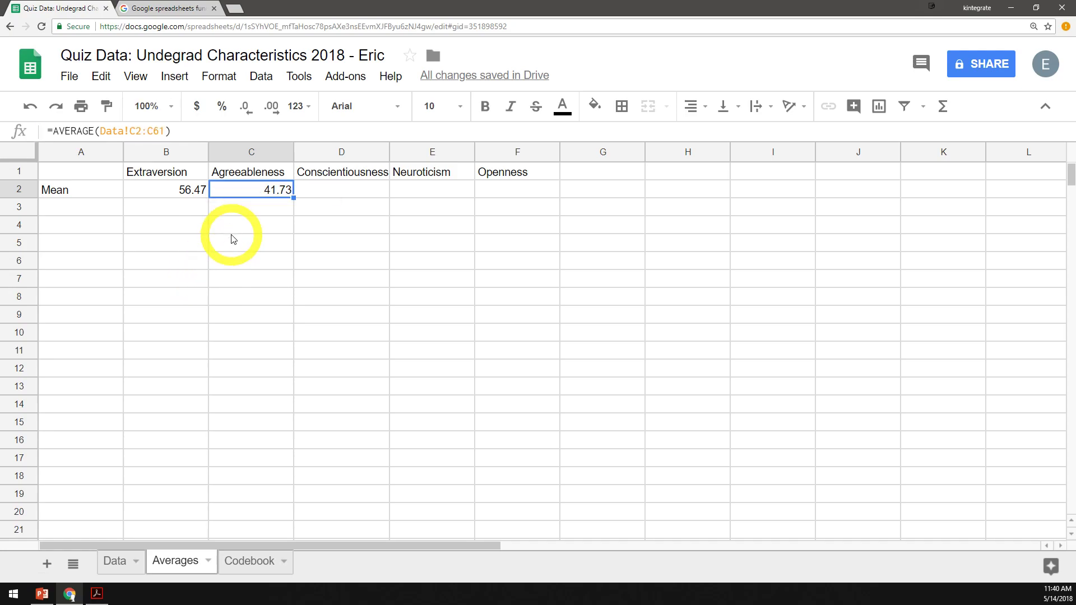
Fill the Agreeableness mean formula from C2 across D2:F2 for Conscientiousness, Neuroticism and Openness
right_click(277, 194)
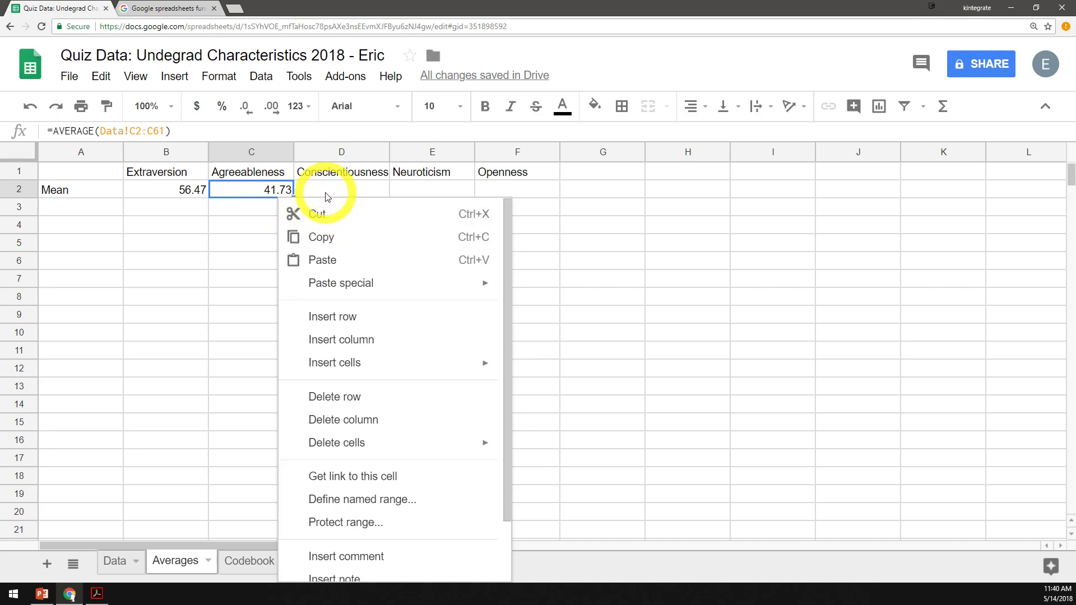
click(280, 198)
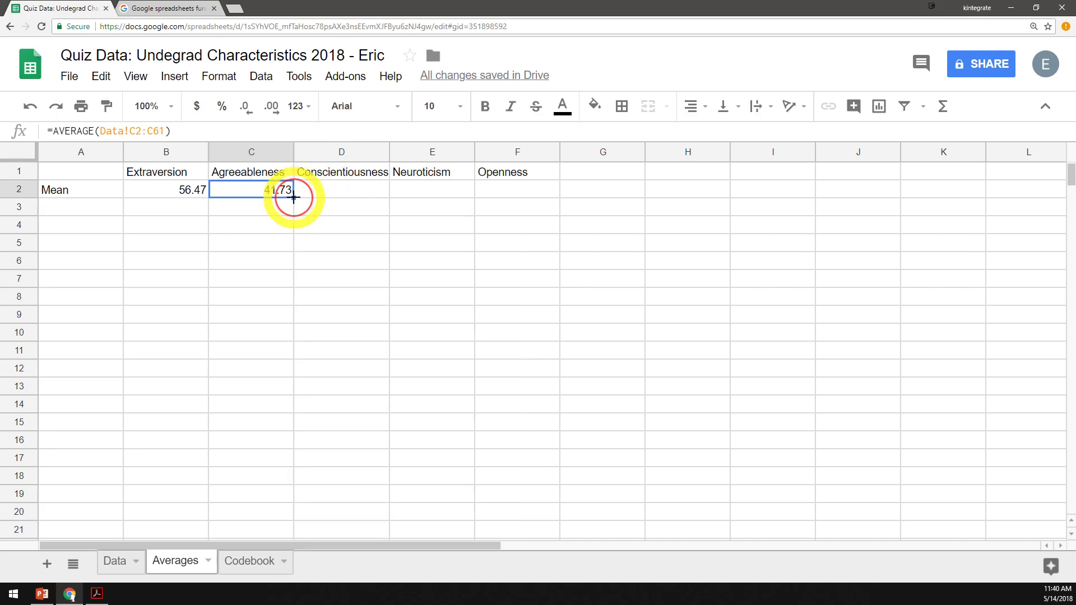
drag(294, 197, 491, 195)
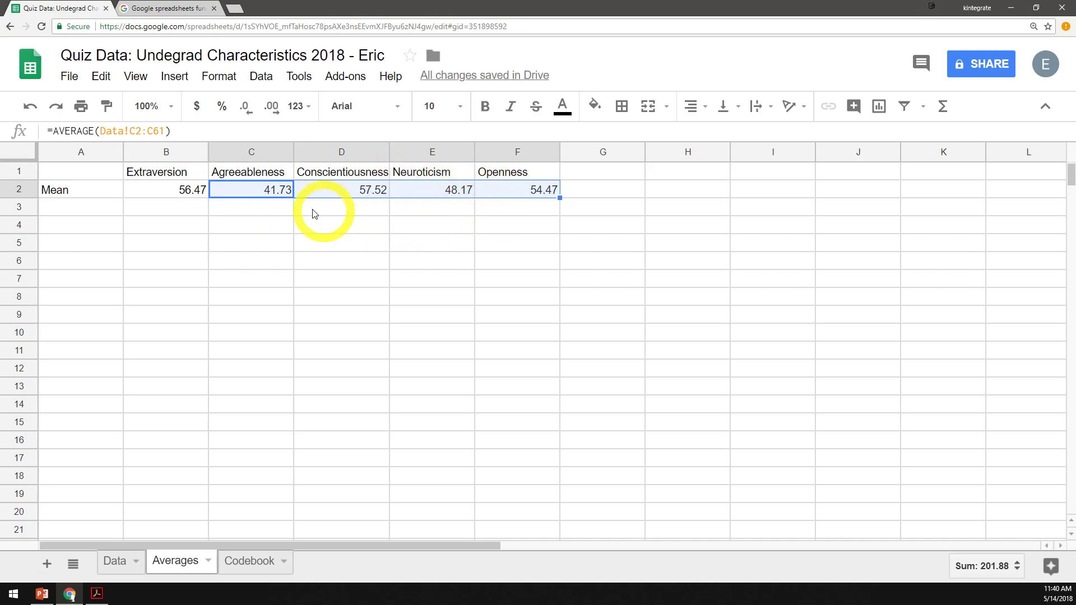
Try showing the means in B2:F2 as whole numbers and with three decimals, and restore two decimal places
click(188, 191)
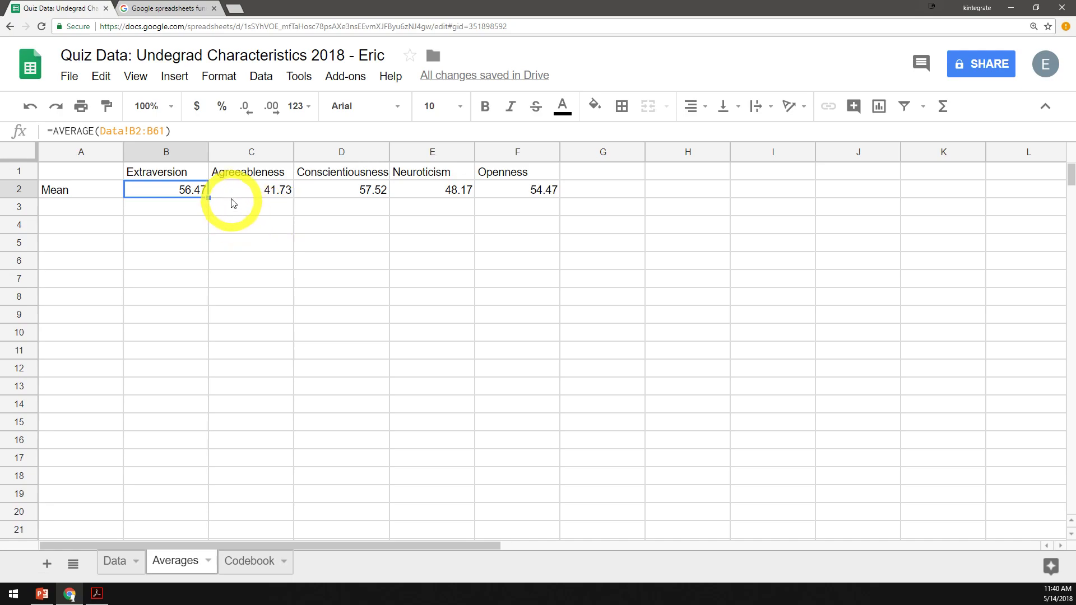
drag(168, 192, 497, 197)
click(245, 109)
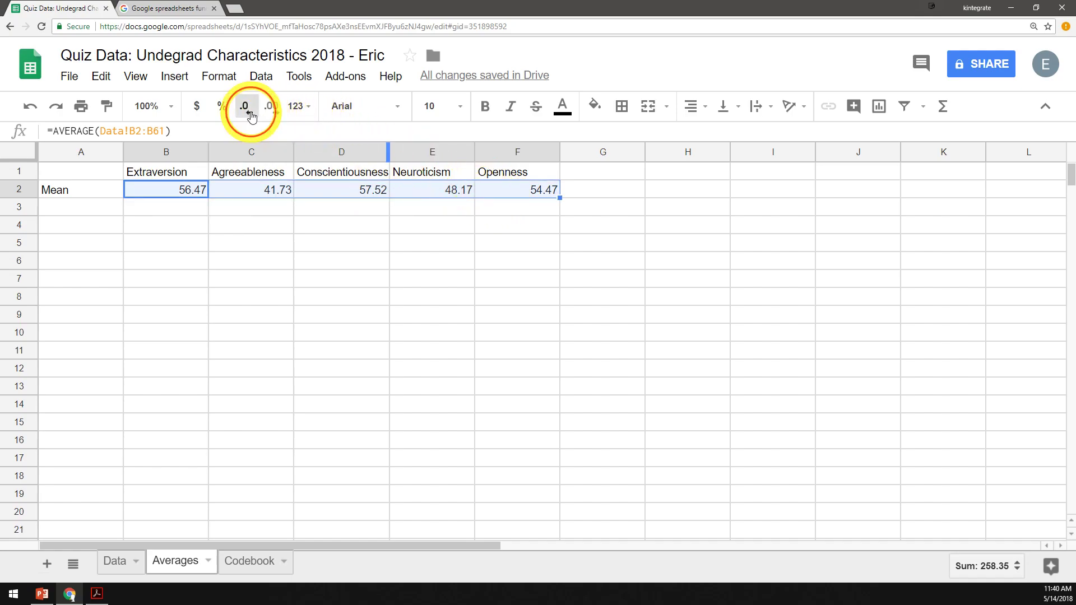
click(245, 109)
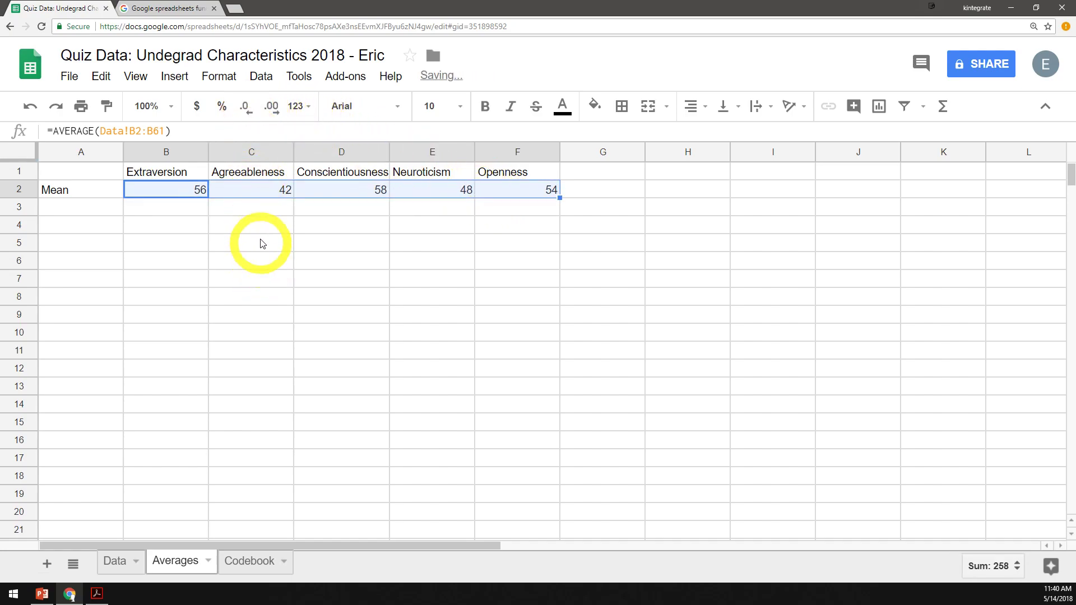
click(274, 110)
click(275, 110)
click(274, 110)
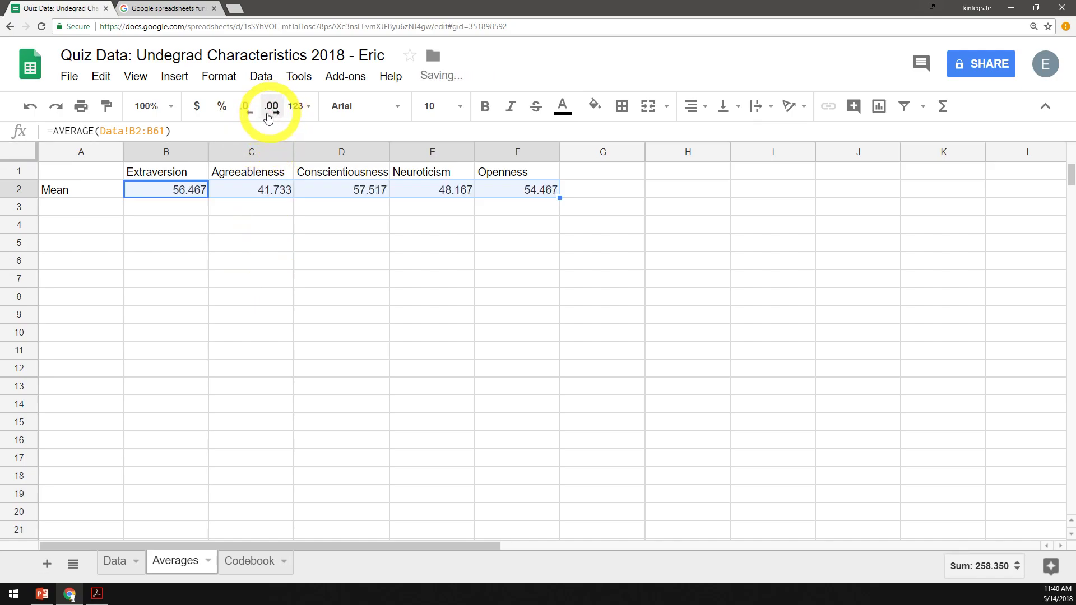
click(246, 109)
click(257, 265)
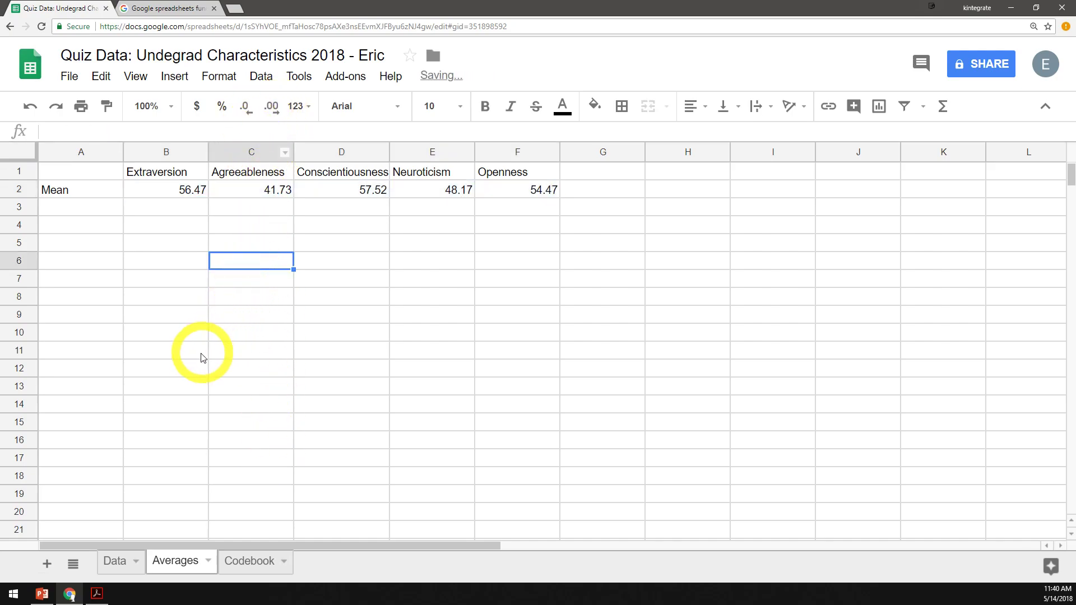
Fill the Extraversion mean formula from B2 down to B3:B4 and inspect the row range in B3's formula
click(190, 194)
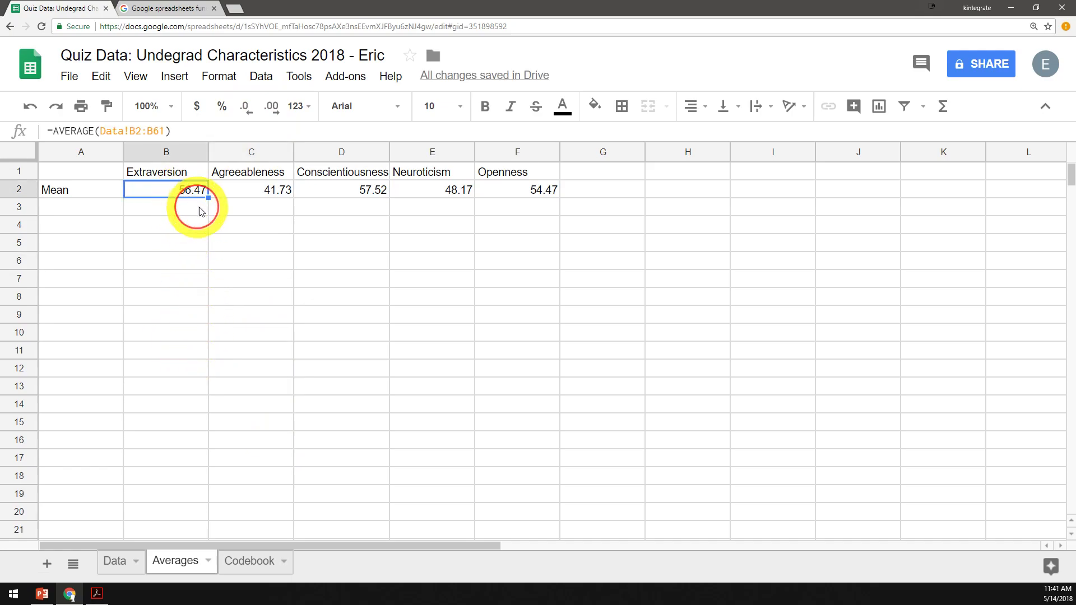
drag(208, 198, 204, 238)
click(179, 202)
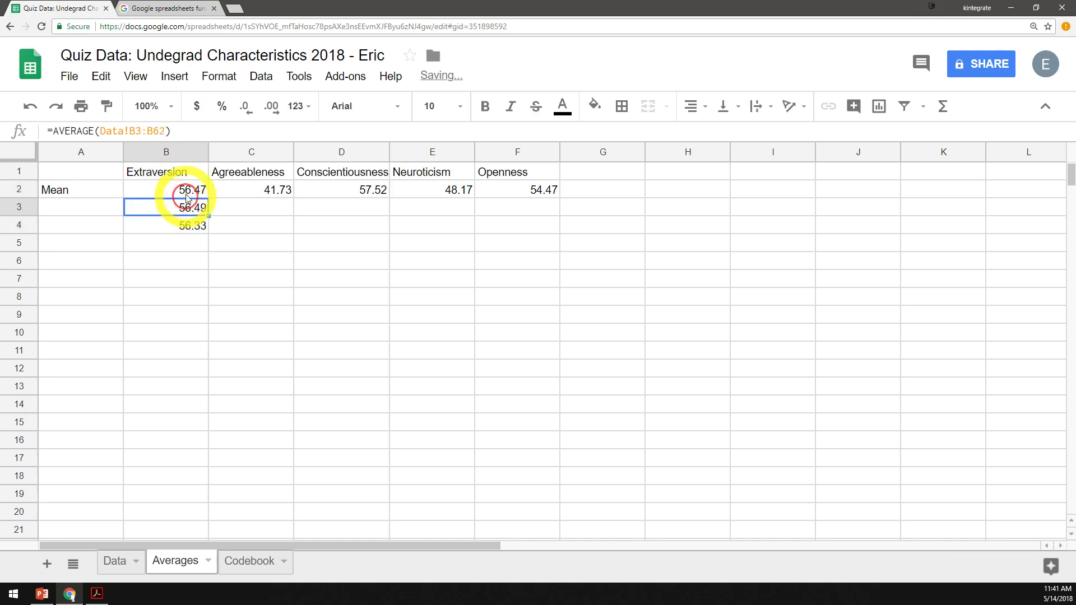
drag(142, 132, 154, 131)
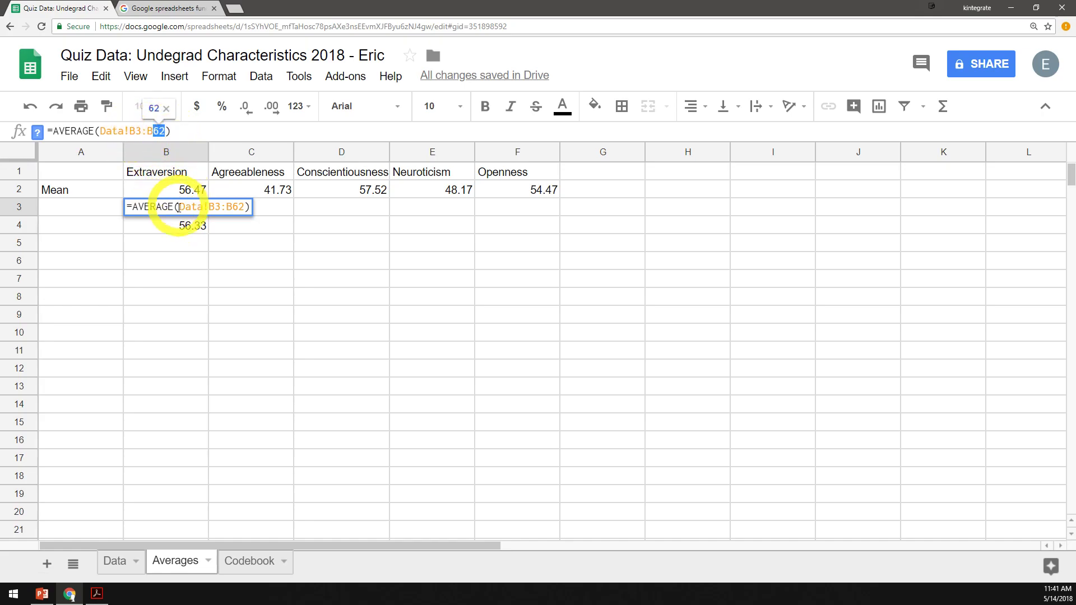
key(Return)
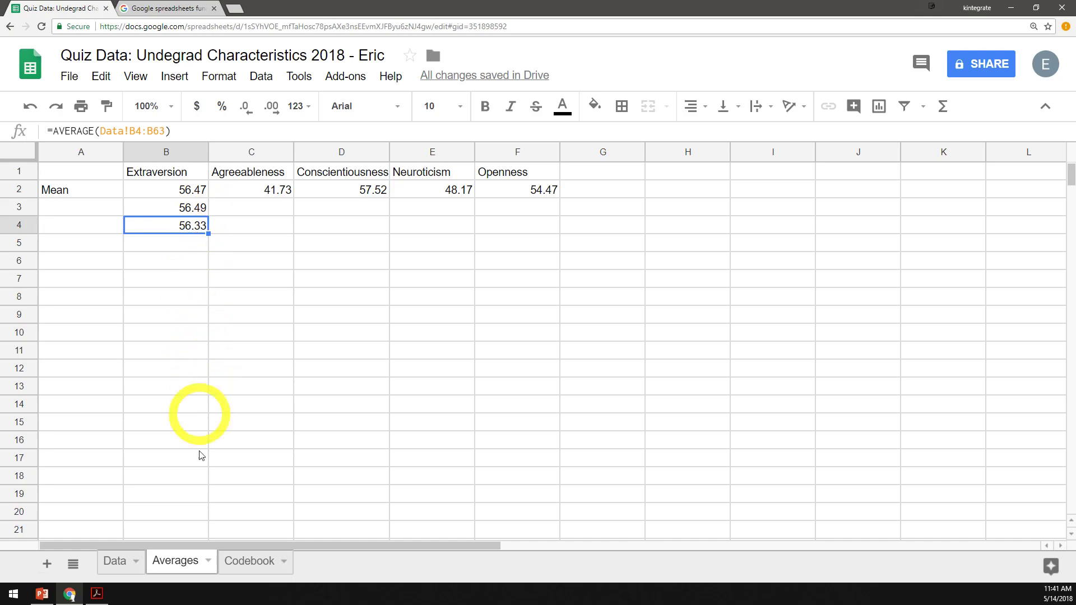
Examine the Data sheet's Extraversion column around cells B62:B63 and B3 to compare with the shifted formula ranges
click(130, 571)
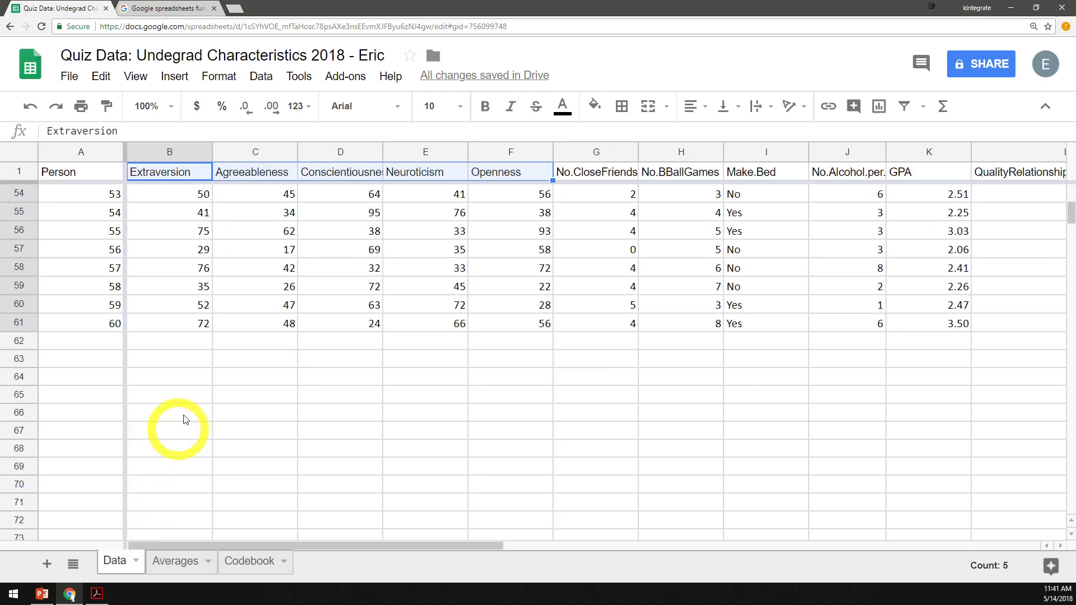
click(190, 342)
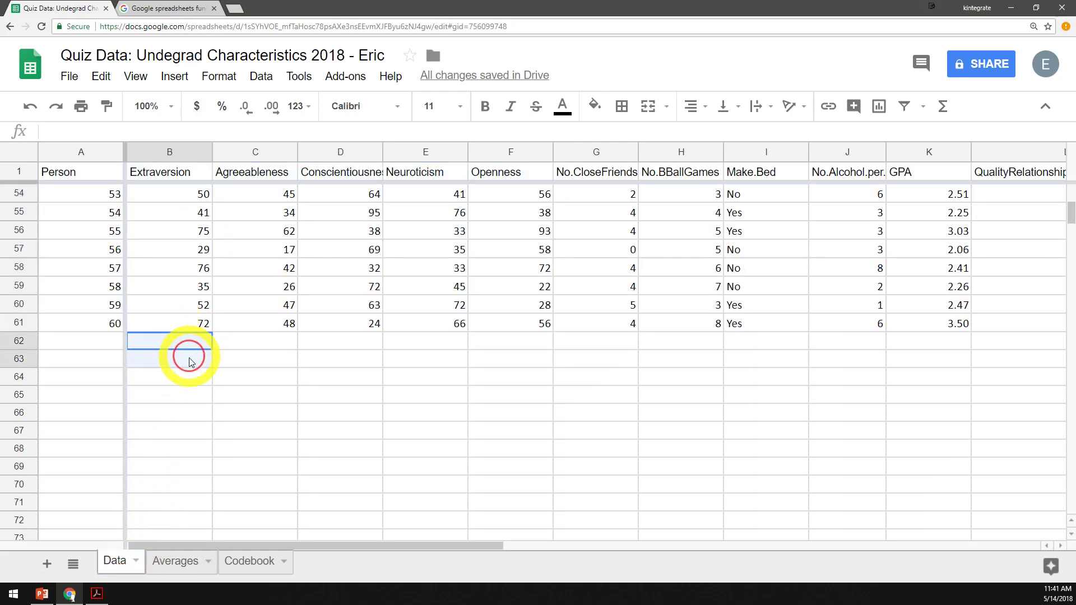
scroll(193, 420, up, 10)
scroll(201, 397, up, 3)
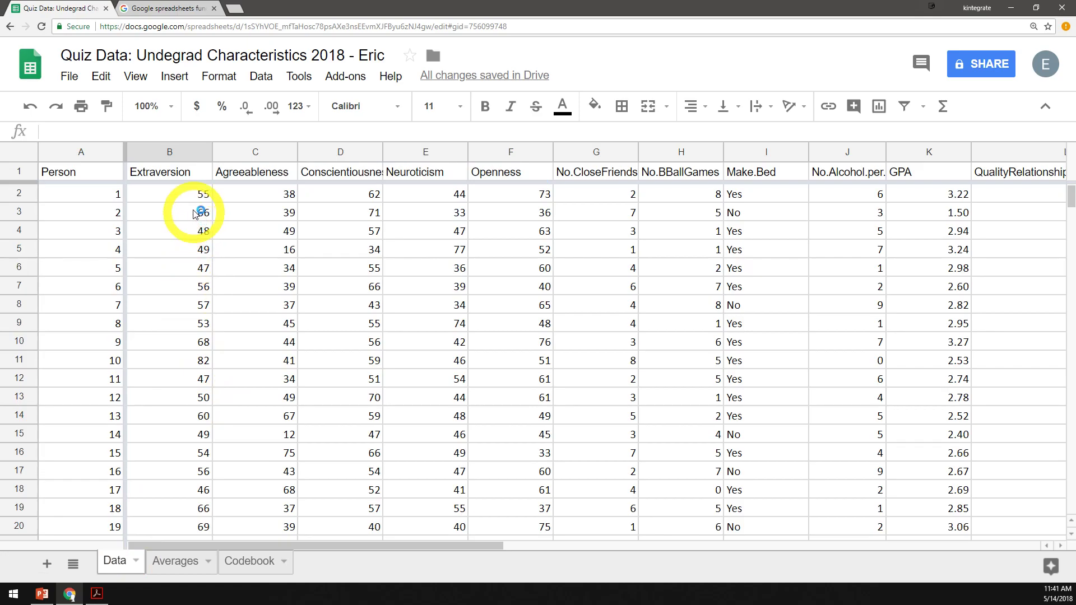
click(193, 213)
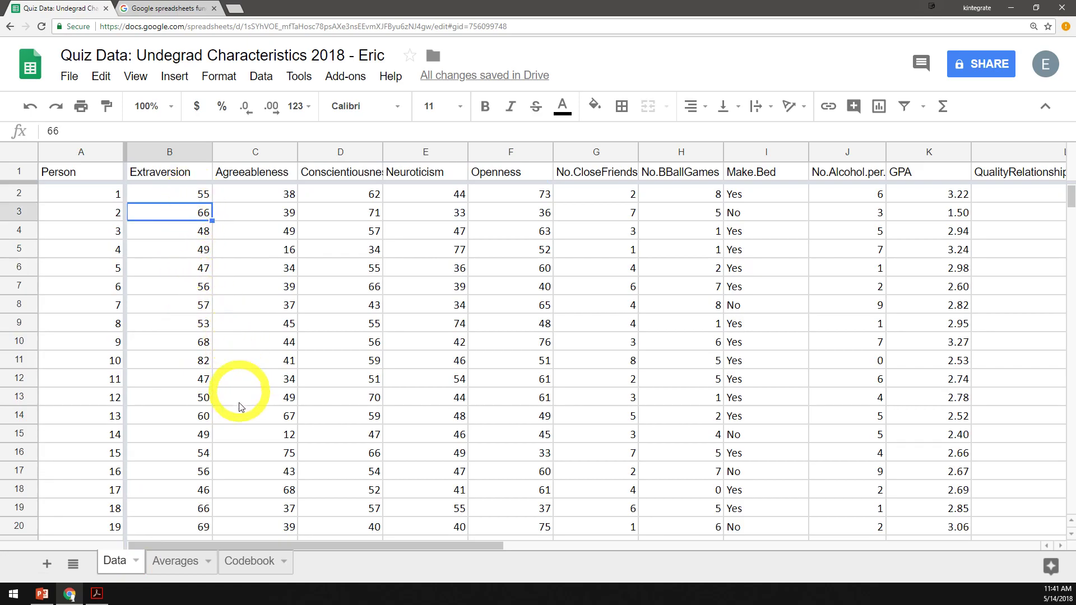
Delete the extra mean formulas in cells B3 and B4 of the Averages sheet
click(184, 561)
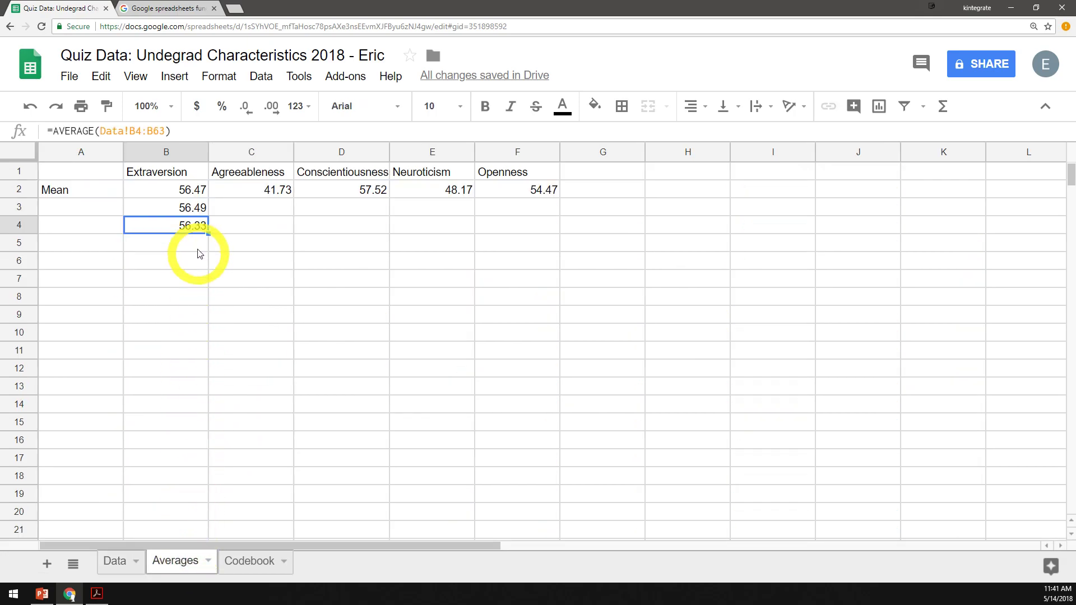
click(197, 207)
key(Delete)
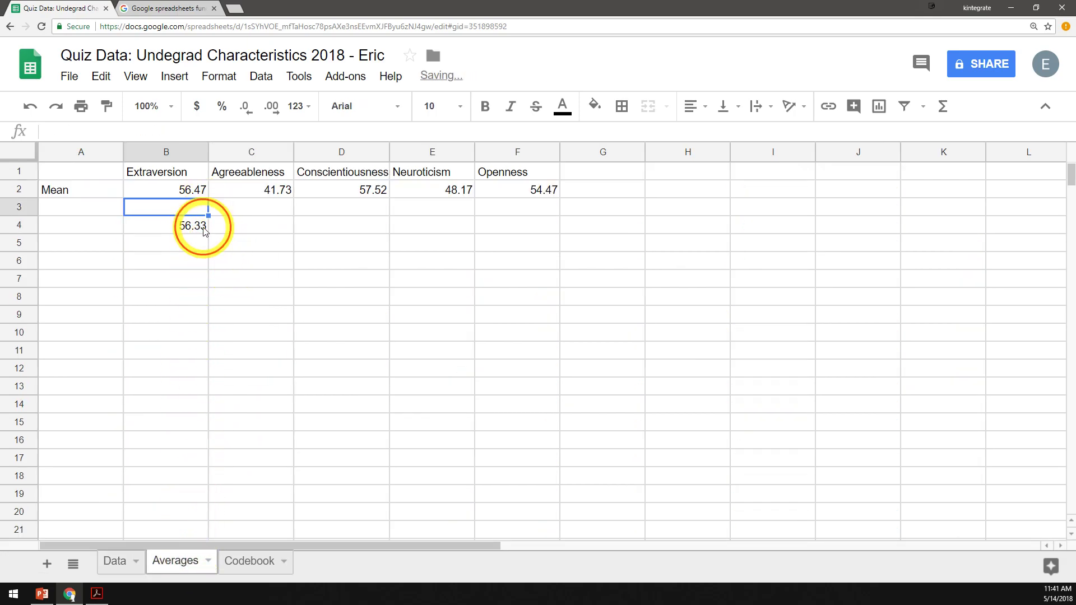
click(190, 226)
key(Delete)
Make the range in B2's mean formula fully absolute as Data!$B$2:$B$61
click(196, 190)
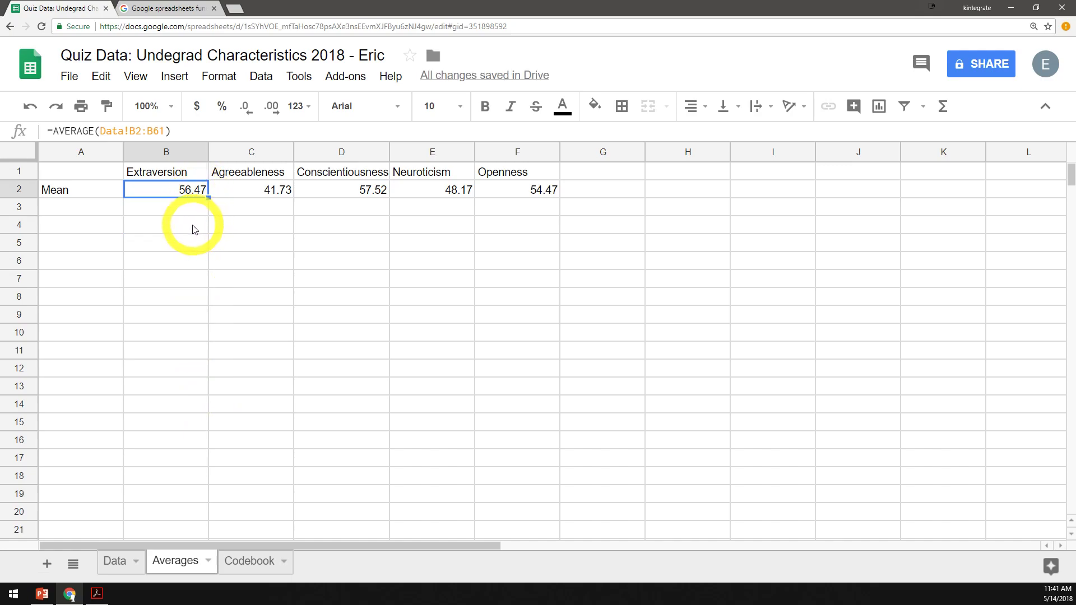
click(160, 131)
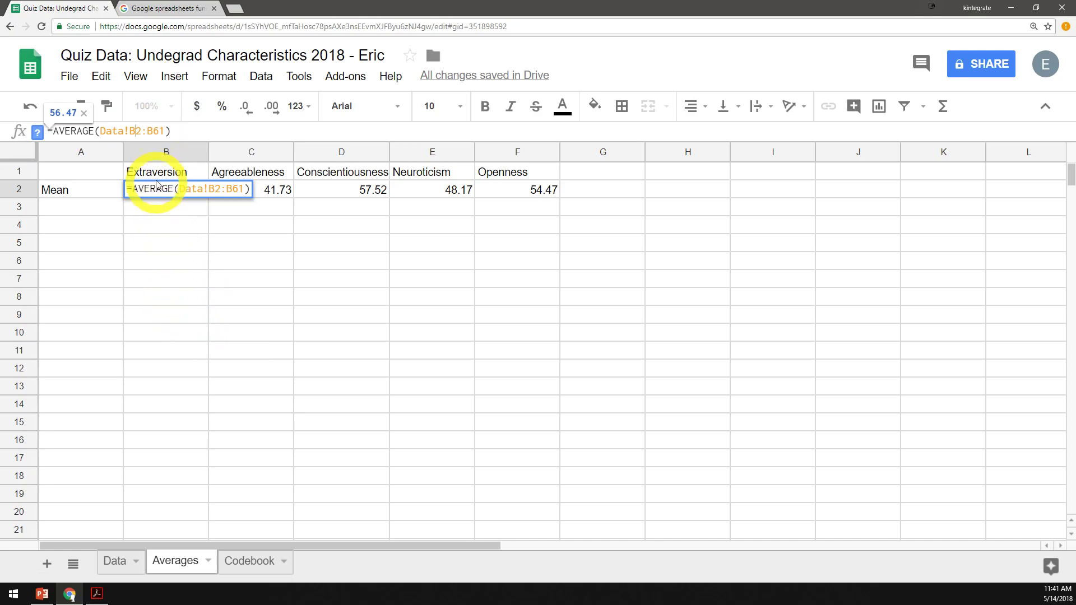
drag(131, 131, 161, 134)
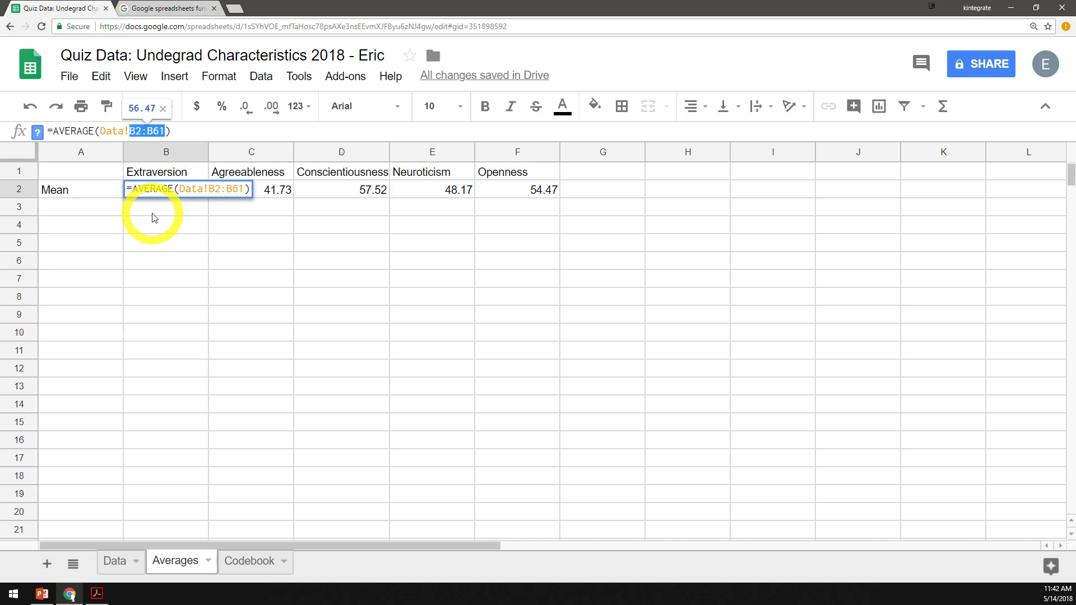
key(F4)
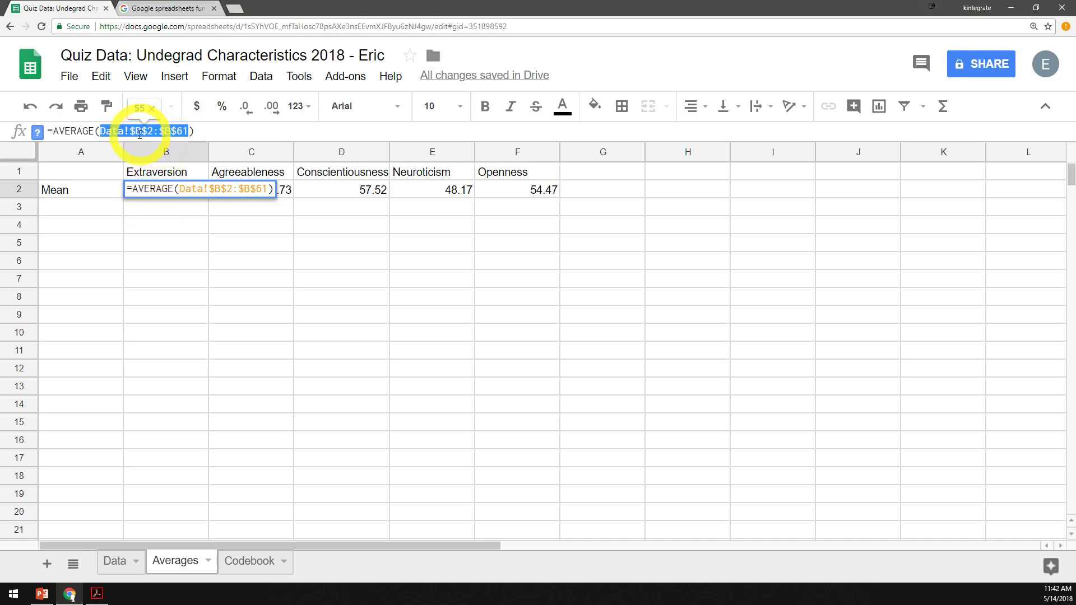
key(Return)
Fill the absolute mean formula from B2 down to B3:B5 and across to C2:F2
click(171, 190)
drag(207, 198, 206, 248)
click(190, 191)
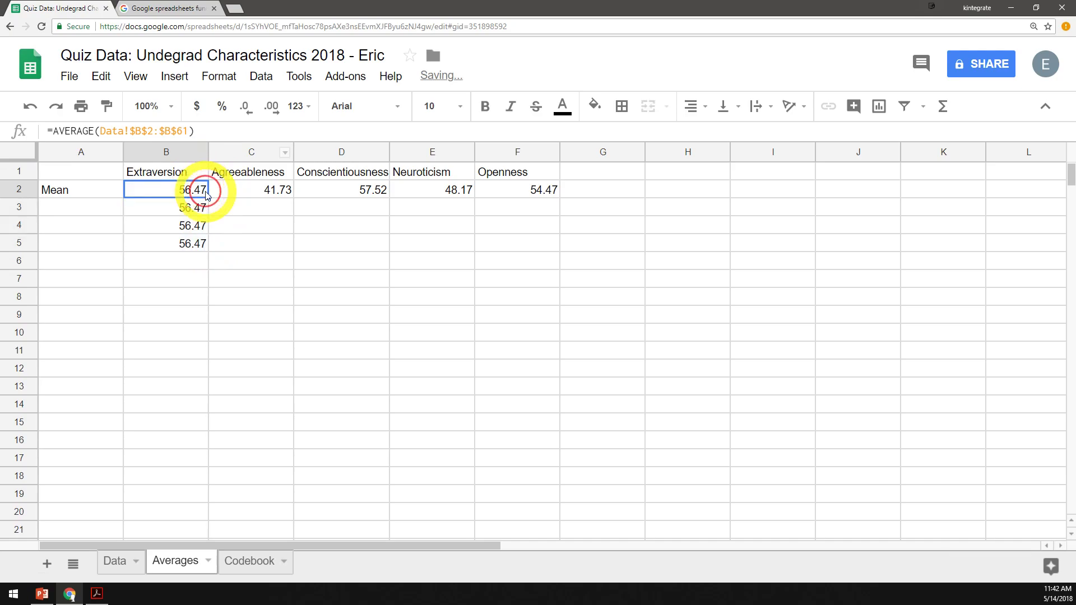
drag(208, 198, 526, 204)
Copy B2's absolute mean formula into C4 and inspect the range in the pasted formula
click(192, 195)
key(ctrl+c)
click(274, 234)
key(ctrl+v)
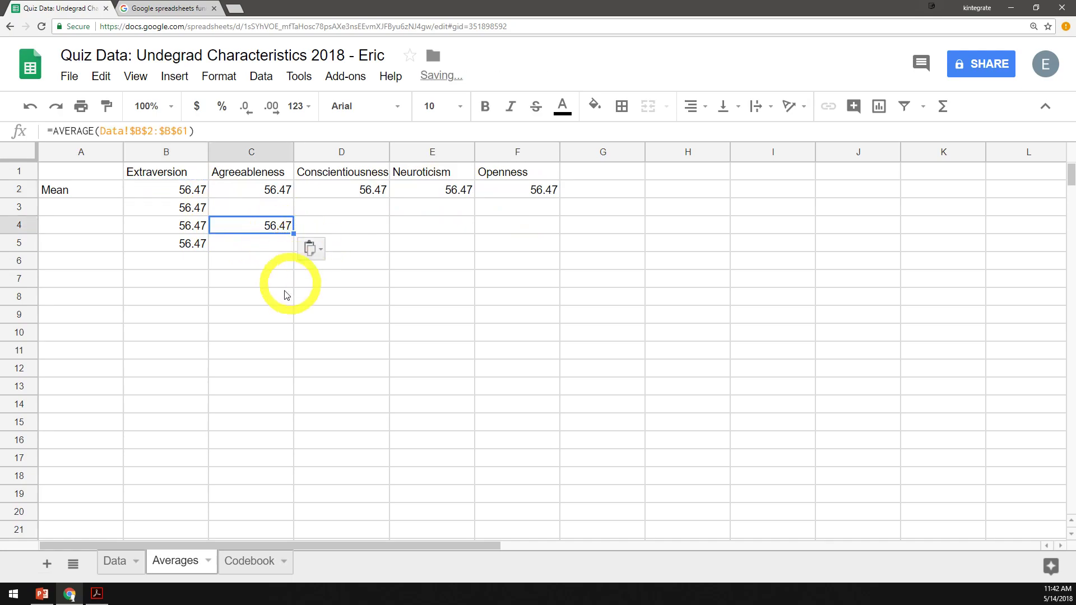
double_click(250, 231)
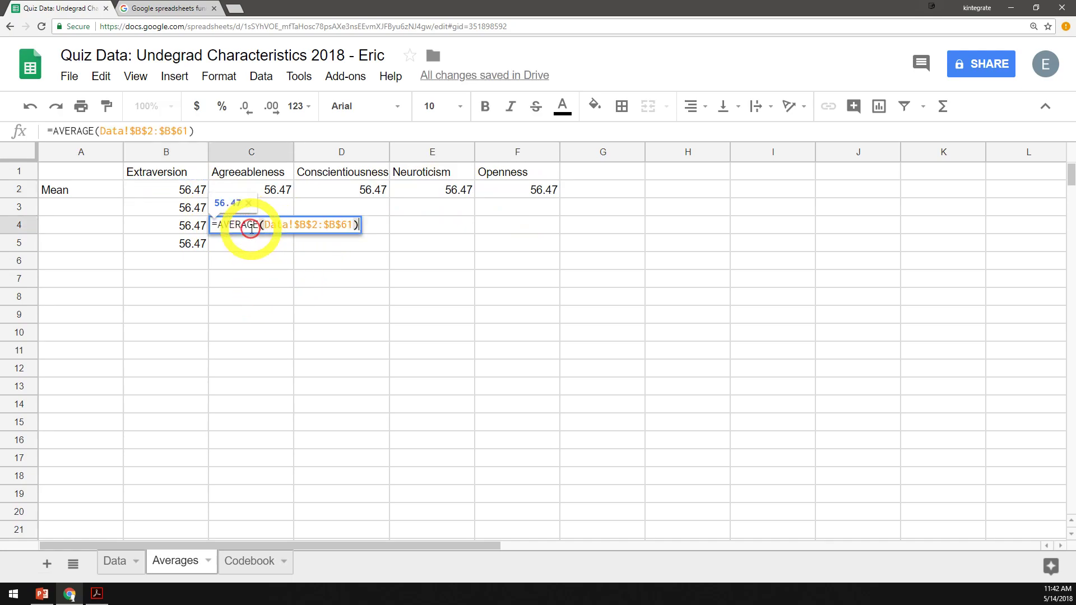
key(Escape)
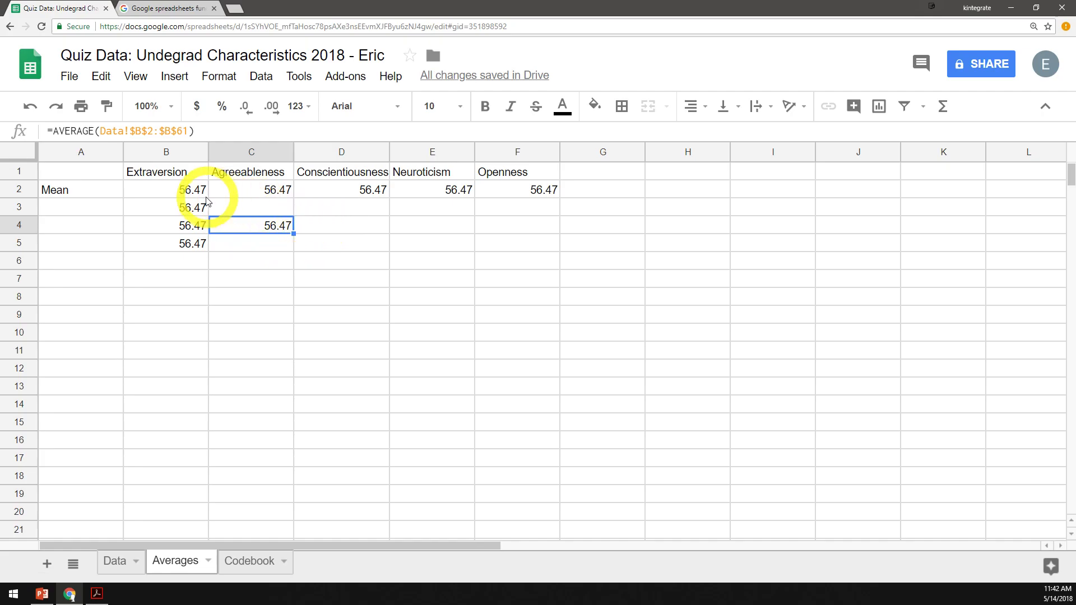
Delete the copied absolute formulas from B3:B5, C4 and C2:F2
drag(199, 205, 201, 242)
key(Delete)
click(272, 227)
key(Delete)
drag(260, 190, 492, 193)
key(Delete)
Cycle the range in B2's formula through its absolute and mixed reference forms, and set it to the relative Data!B2:B61
click(173, 191)
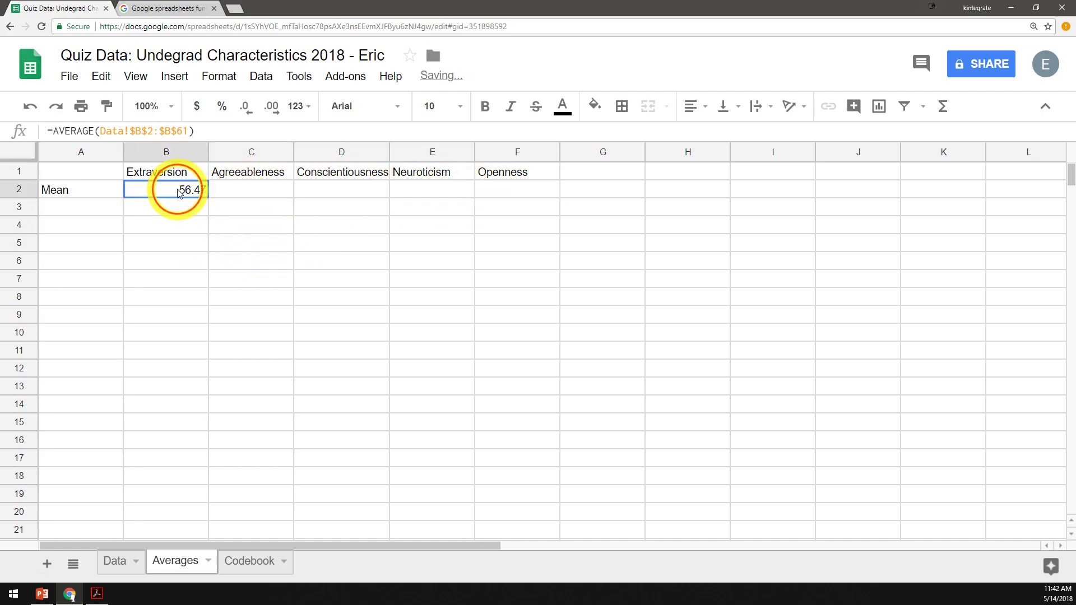
click(154, 128)
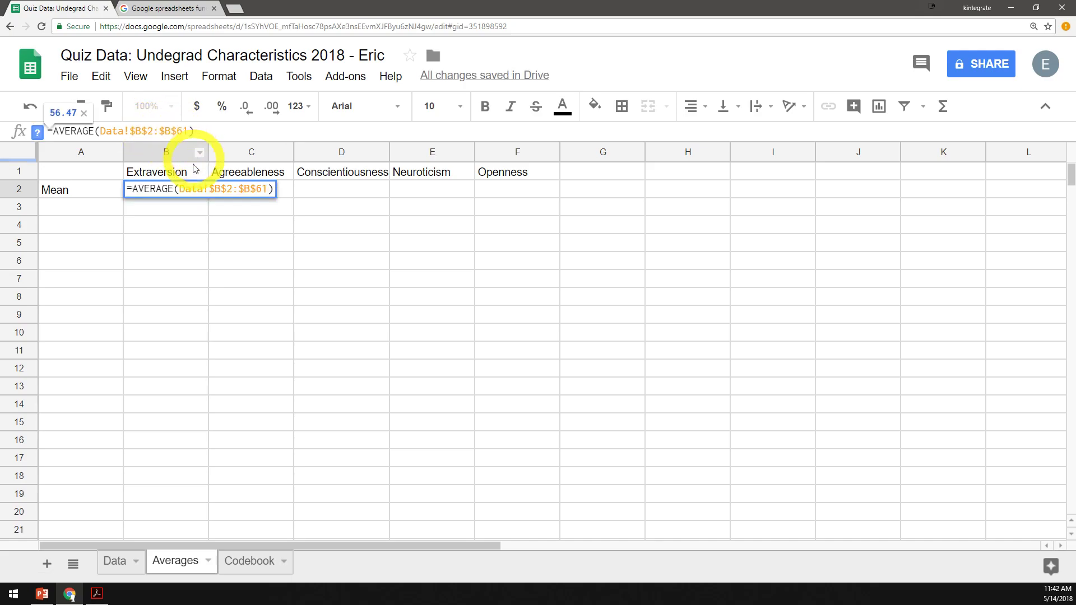
key(F4)
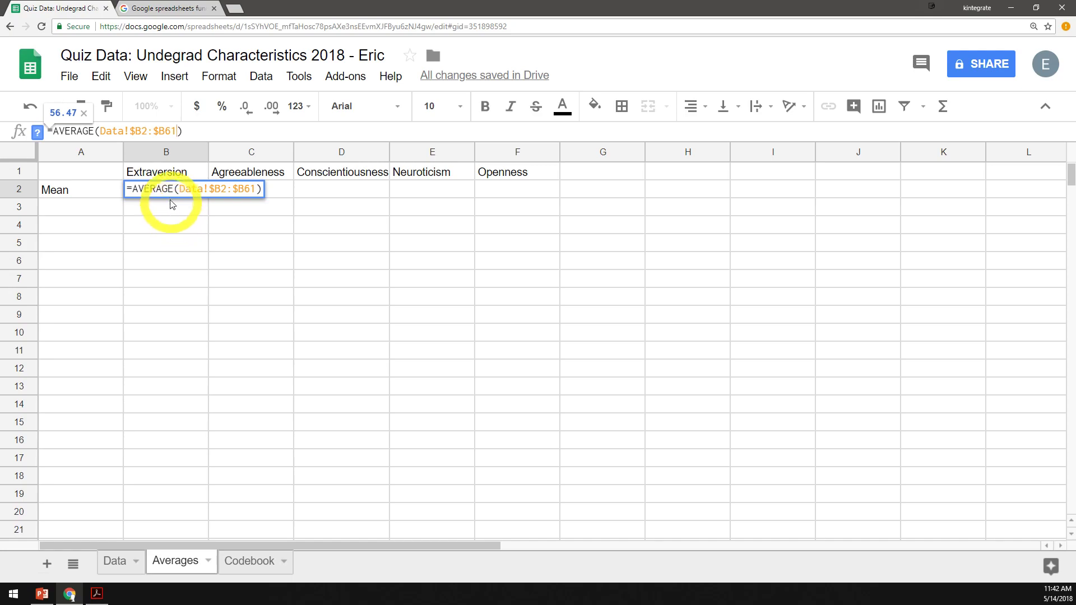
key(F4)
key(F4)
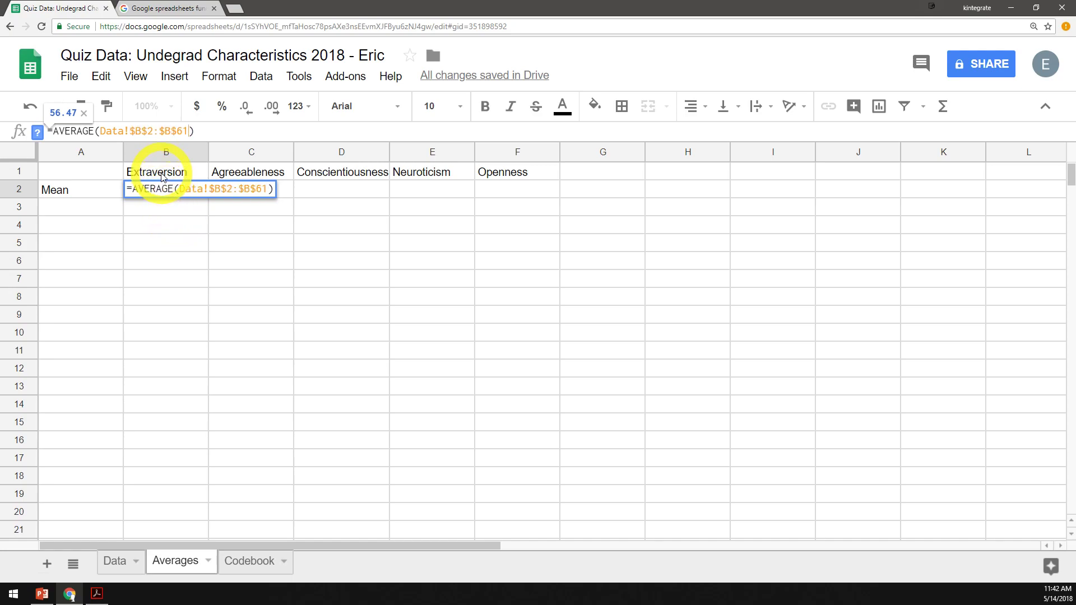
key(F4)
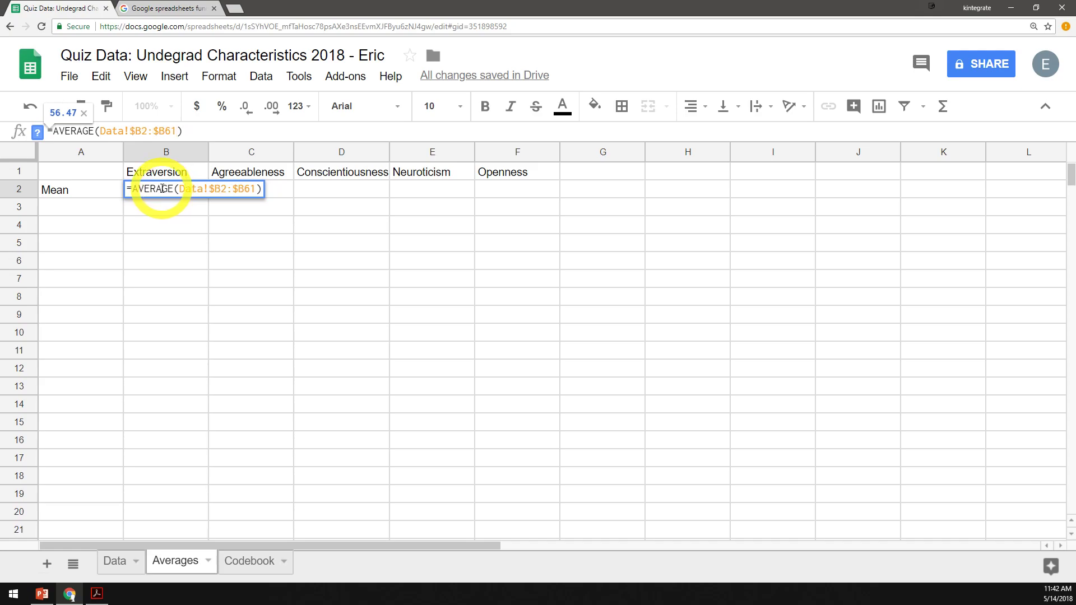
key(F4)
key(F4)
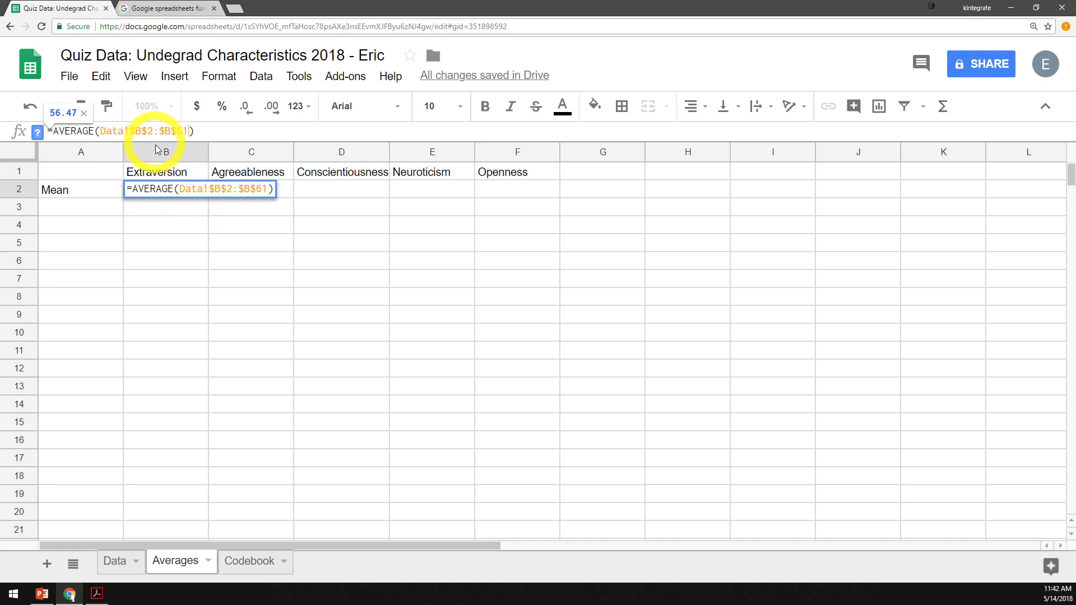
key(F4)
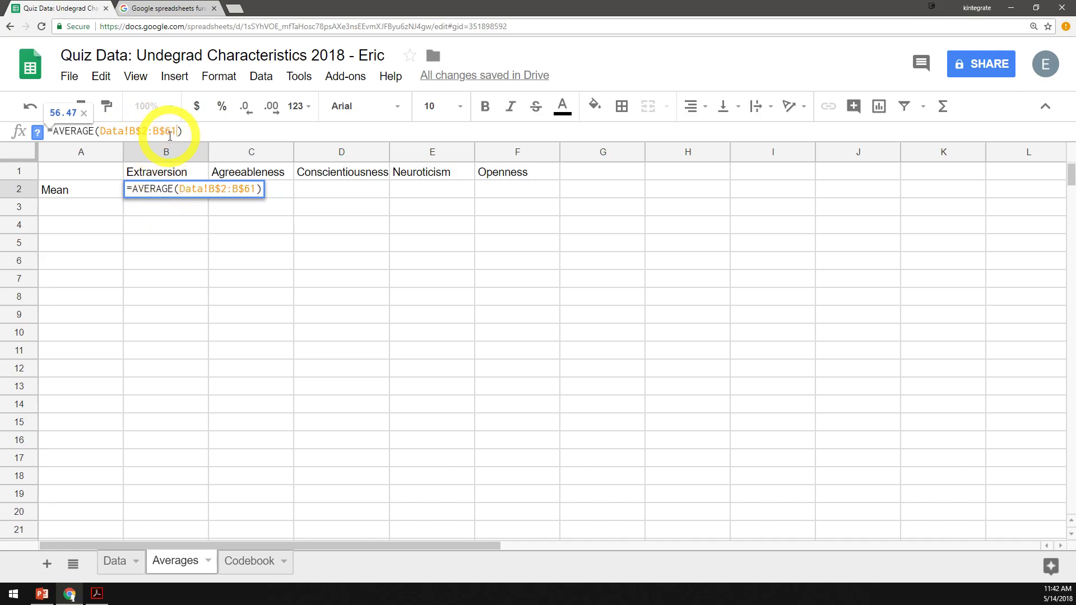
key(F4)
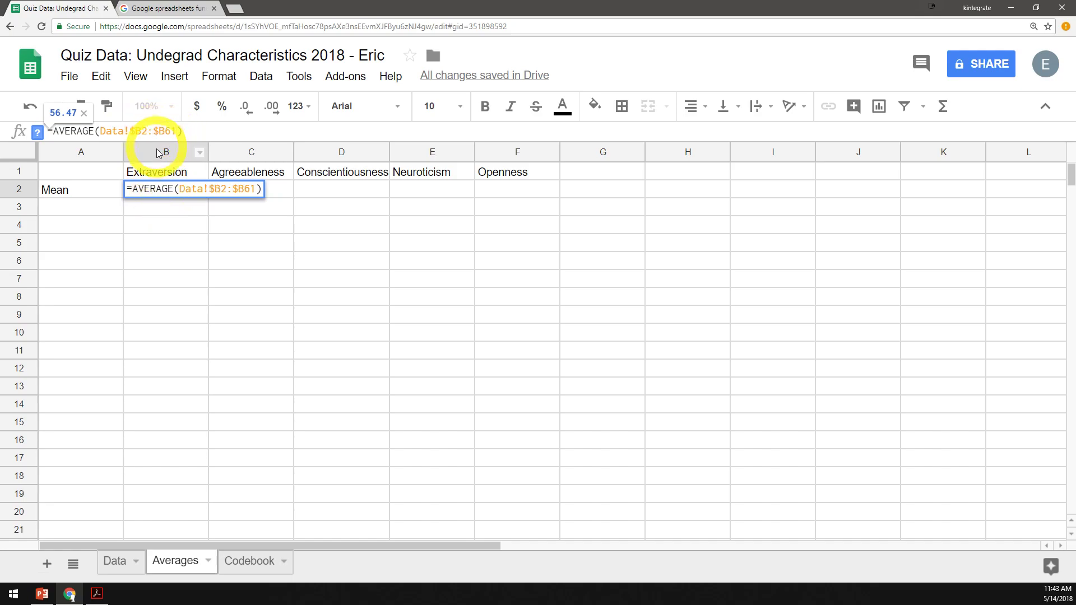
key(F4)
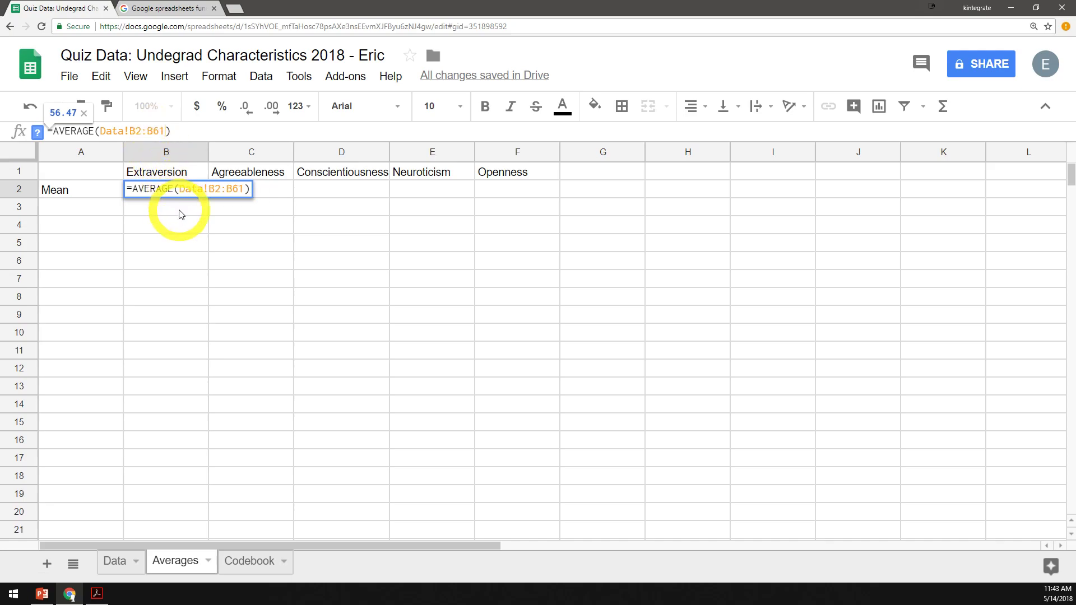
key(Return)
Copy the relative mean formula from B2 into C2:F2 for the other four traits
click(206, 196)
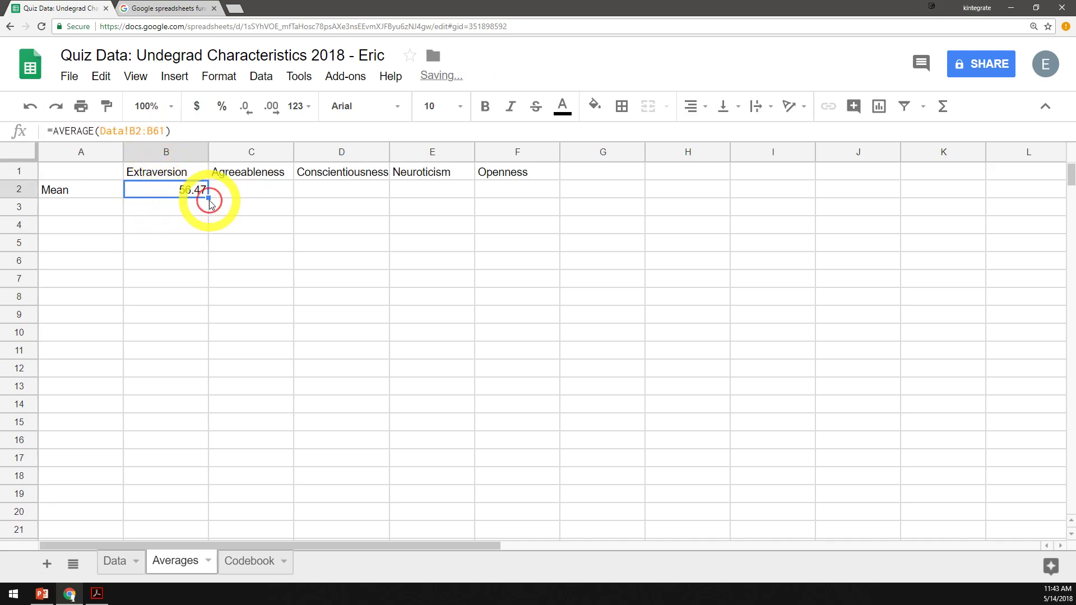
key(ctrl+c)
drag(255, 193, 495, 200)
key(ctrl+v)
click(329, 264)
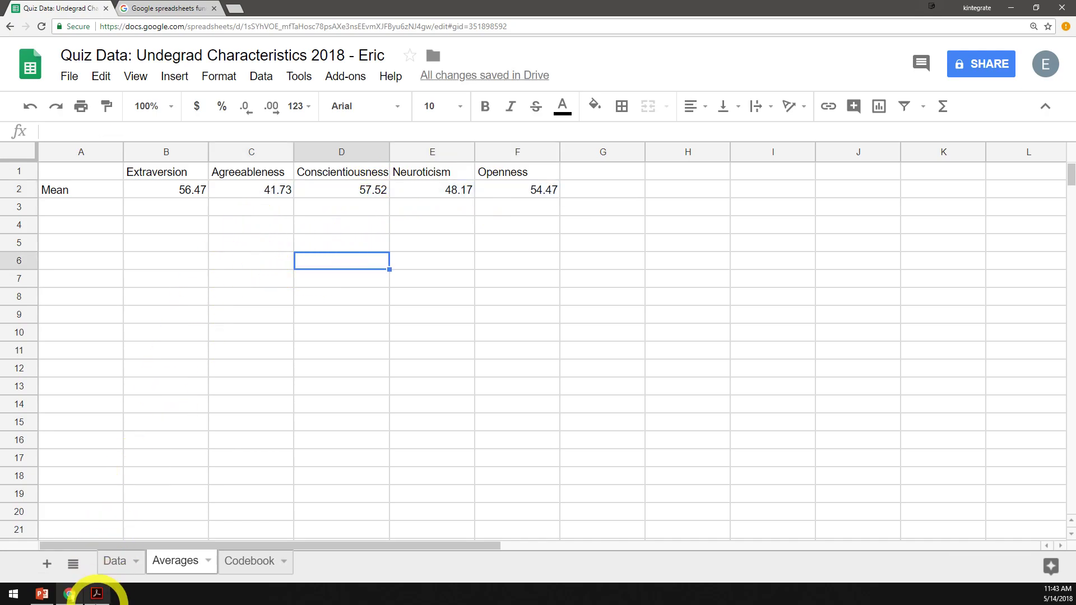
Switch to the PowerPoint slide "The mean and basic functions" and highlight average() in its first bullet
click(41, 593)
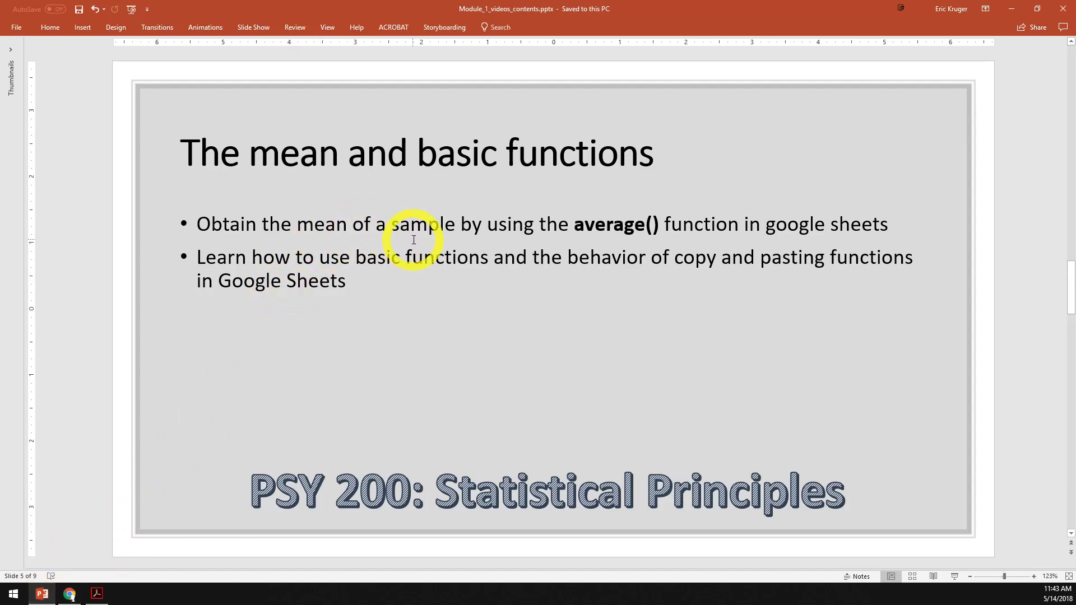
drag(574, 225, 658, 232)
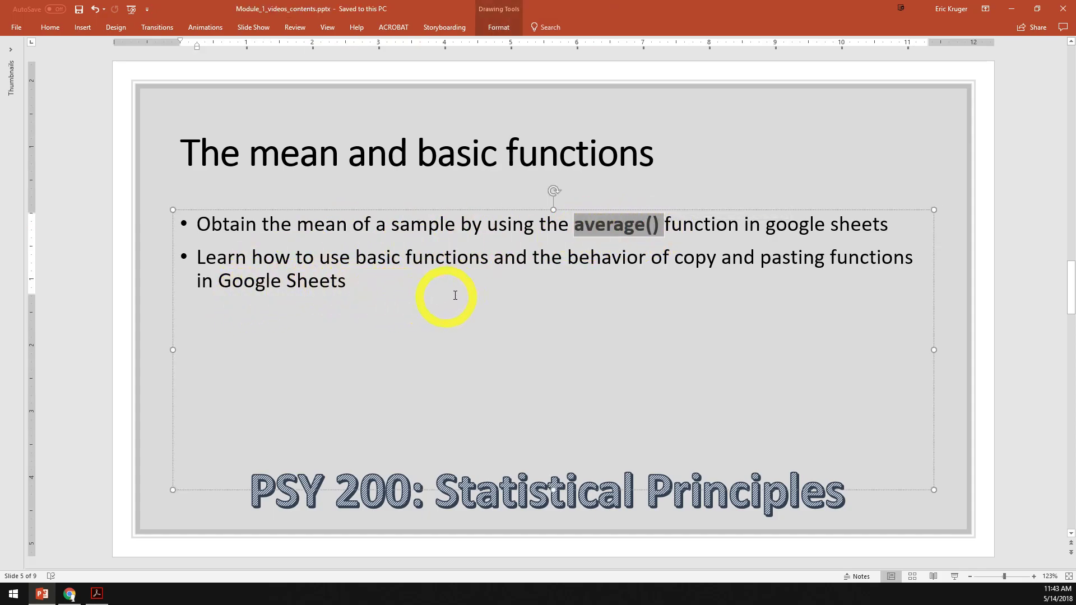